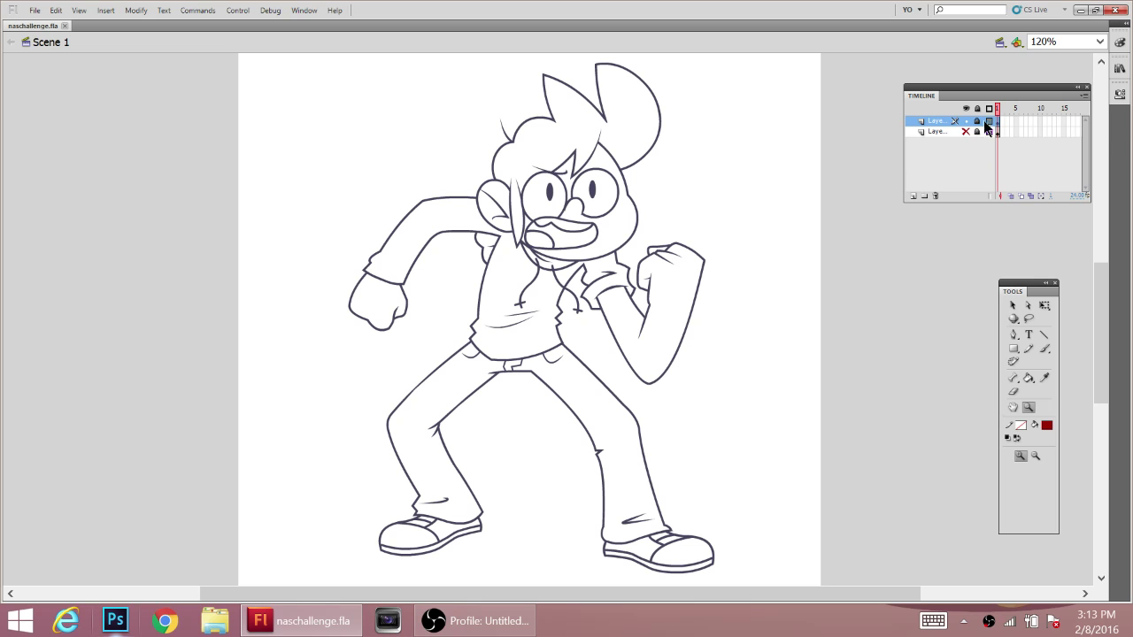
- Add a new layer above the character line art and hide the original line-art layer
click(999, 129)
click(912, 195)
click(967, 132)
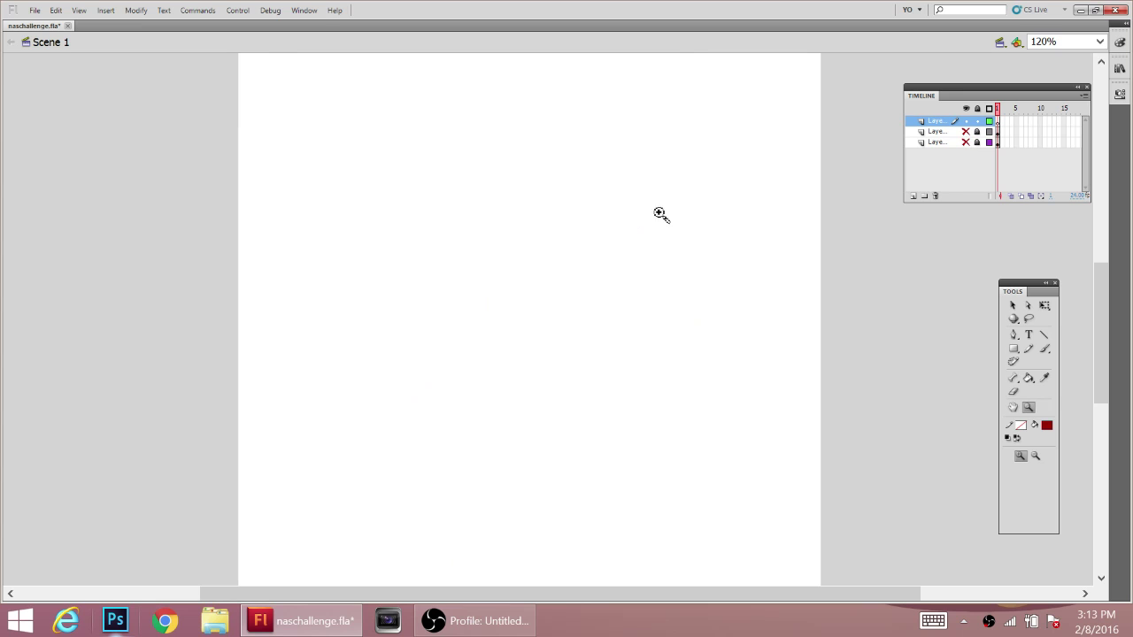
- Paste a copy of the character line art in place on the new layer
right_click(662, 211)
click(939, 623)
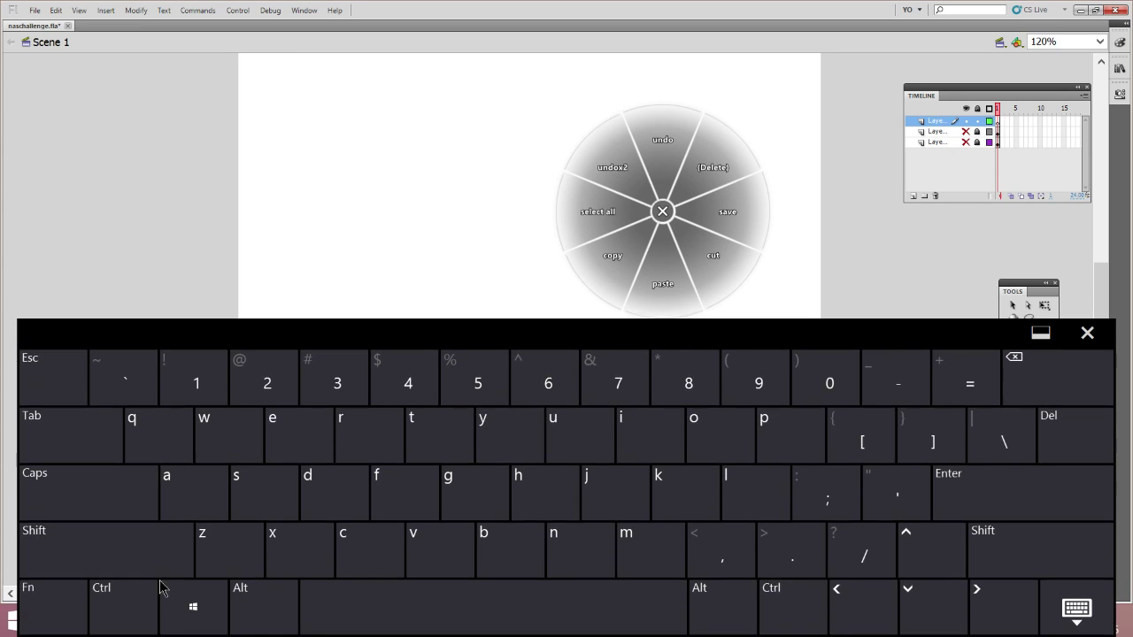
click(142, 595)
click(132, 559)
click(422, 549)
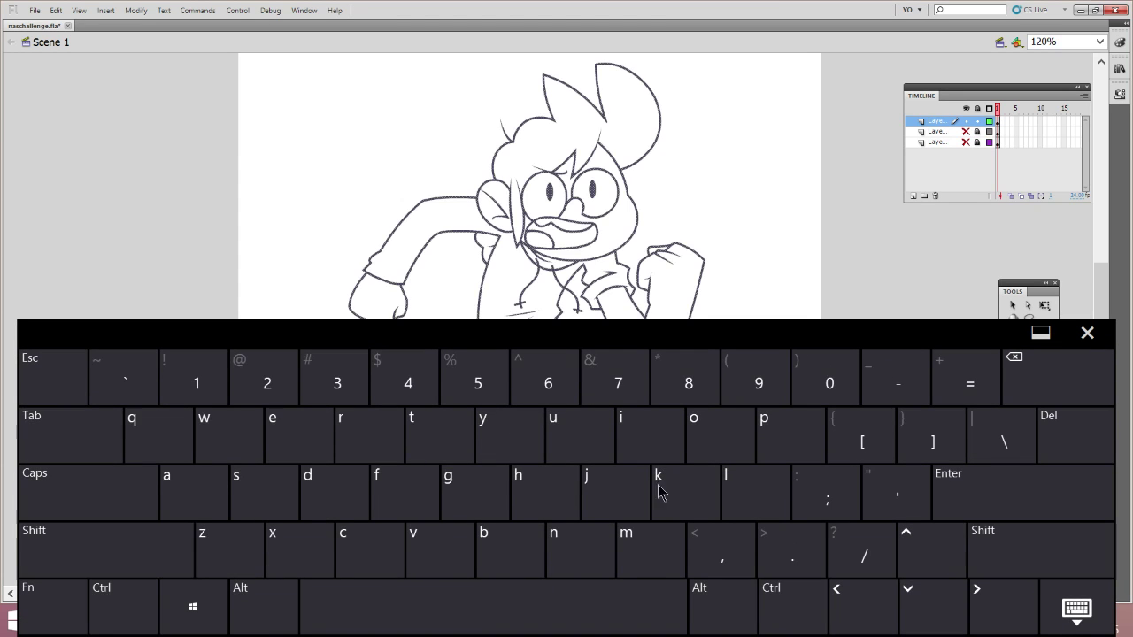
click(1088, 332)
- Hide and lock the new copy layer, and show, unlock and activate the original line-art layer
click(966, 122)
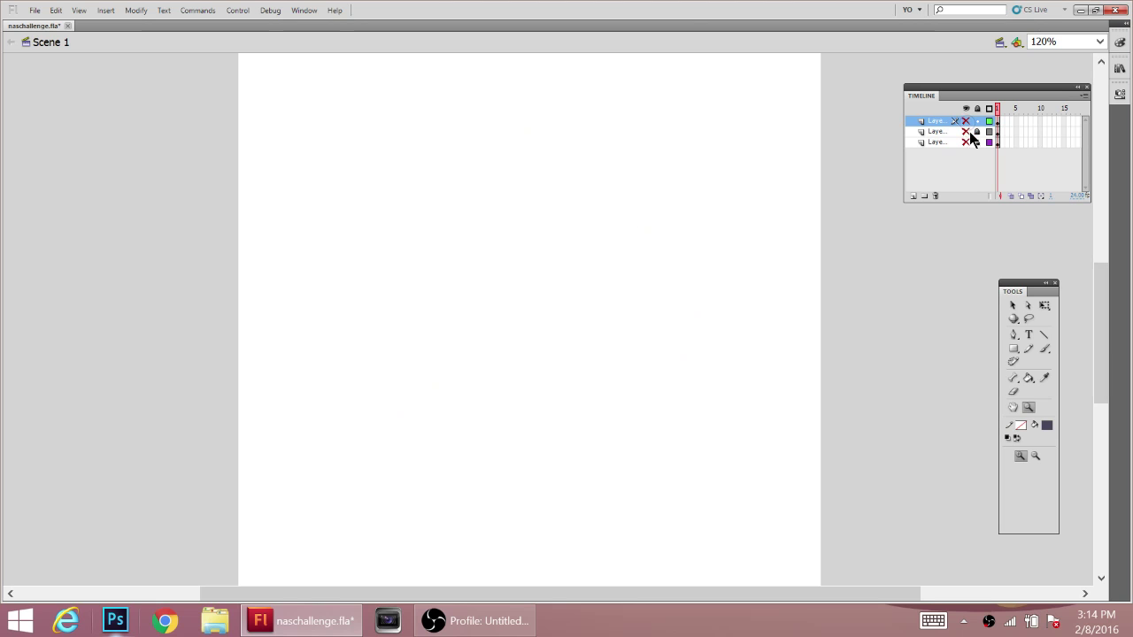
click(966, 131)
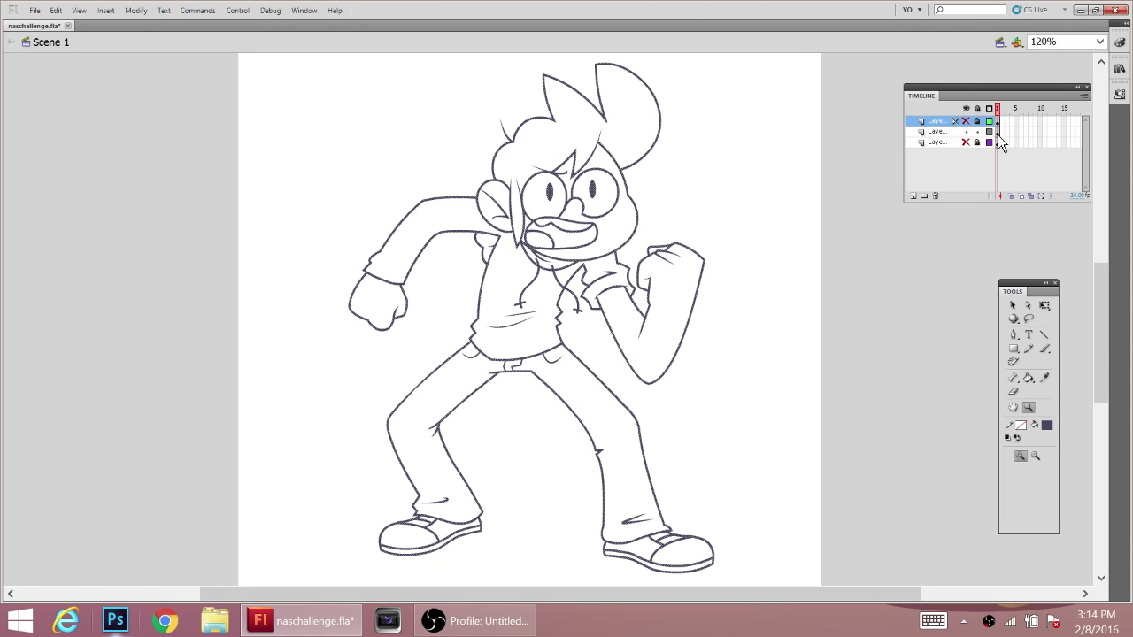
click(999, 132)
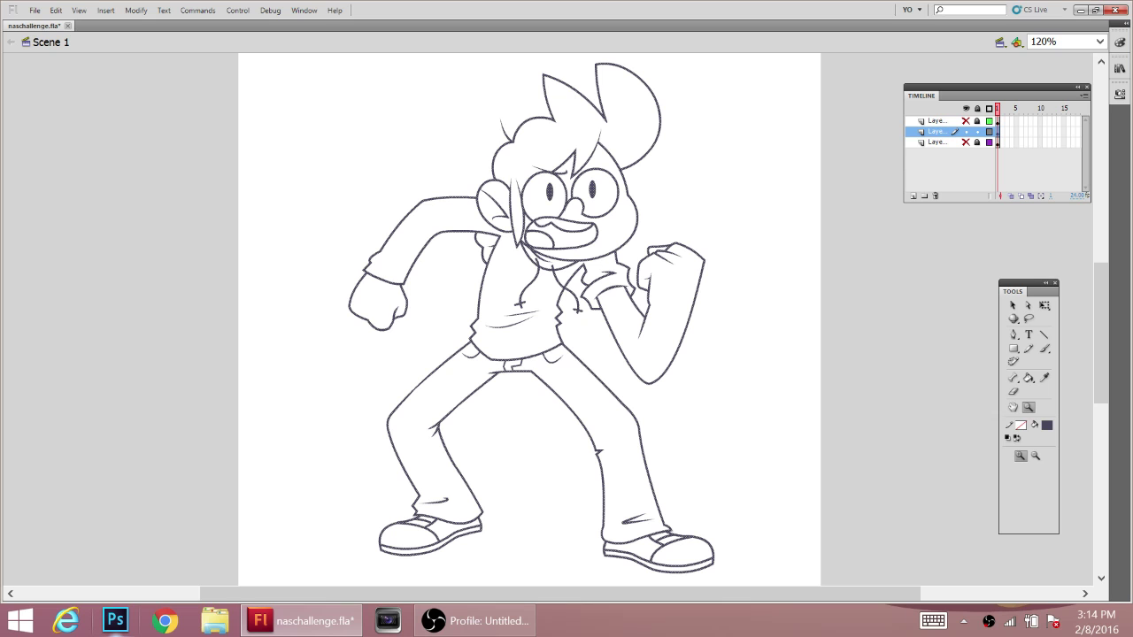
- Mix a light tan fill color (RGB 208, 187, 155) and fill the character's hair with the Paint Bucket
click(1014, 305)
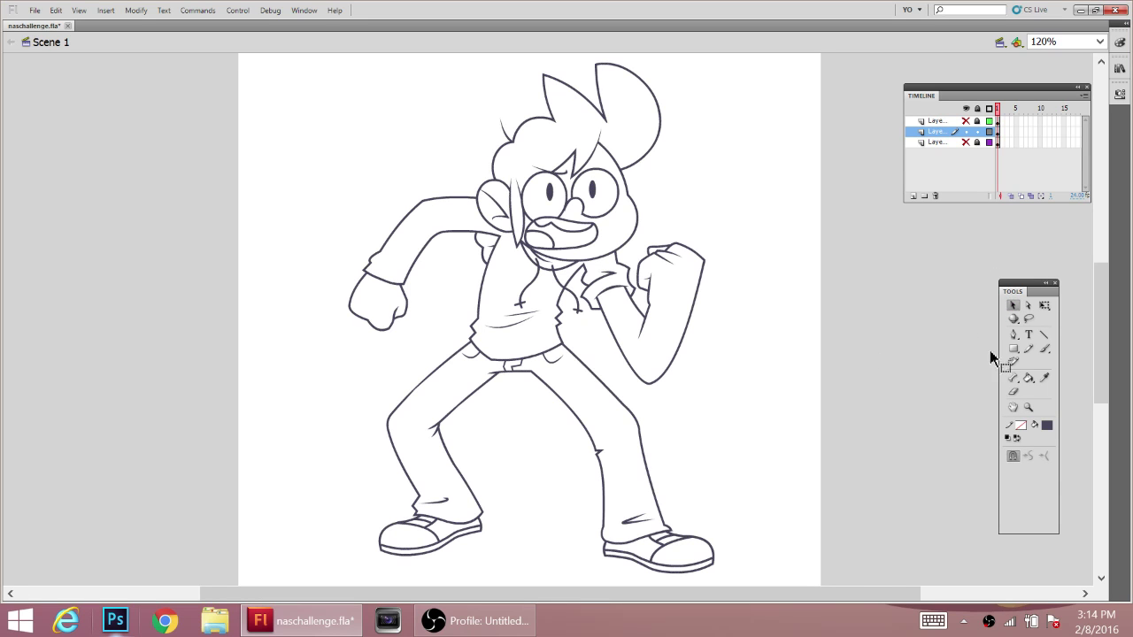
click(1047, 425)
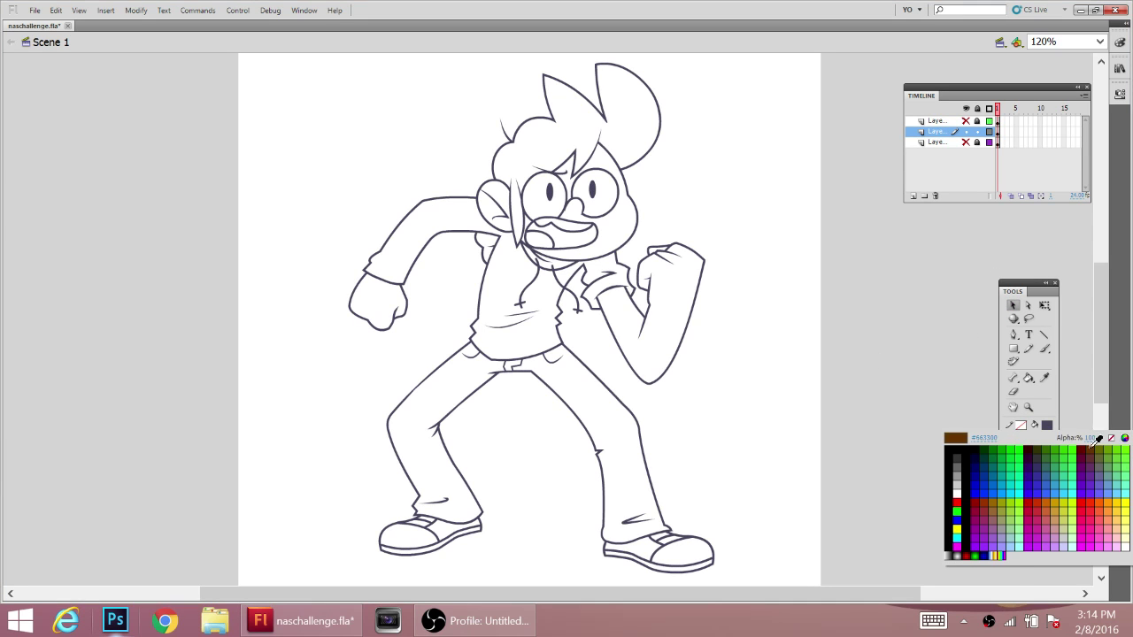
click(1093, 449)
click(1047, 425)
click(1125, 438)
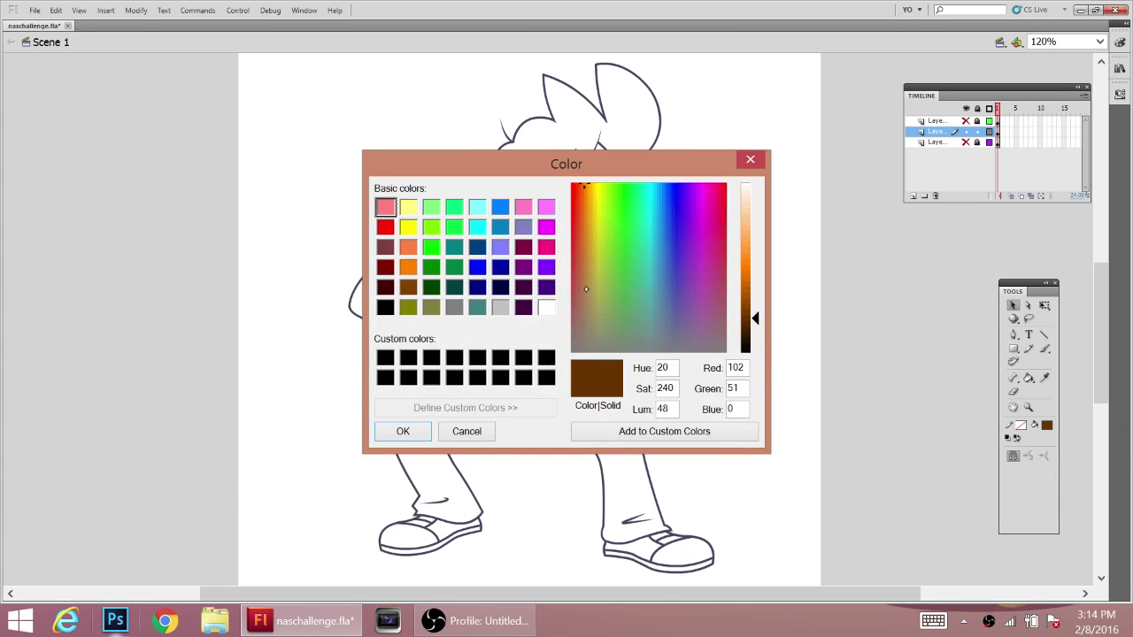
click(586, 289)
drag(761, 220, 756, 231)
click(407, 434)
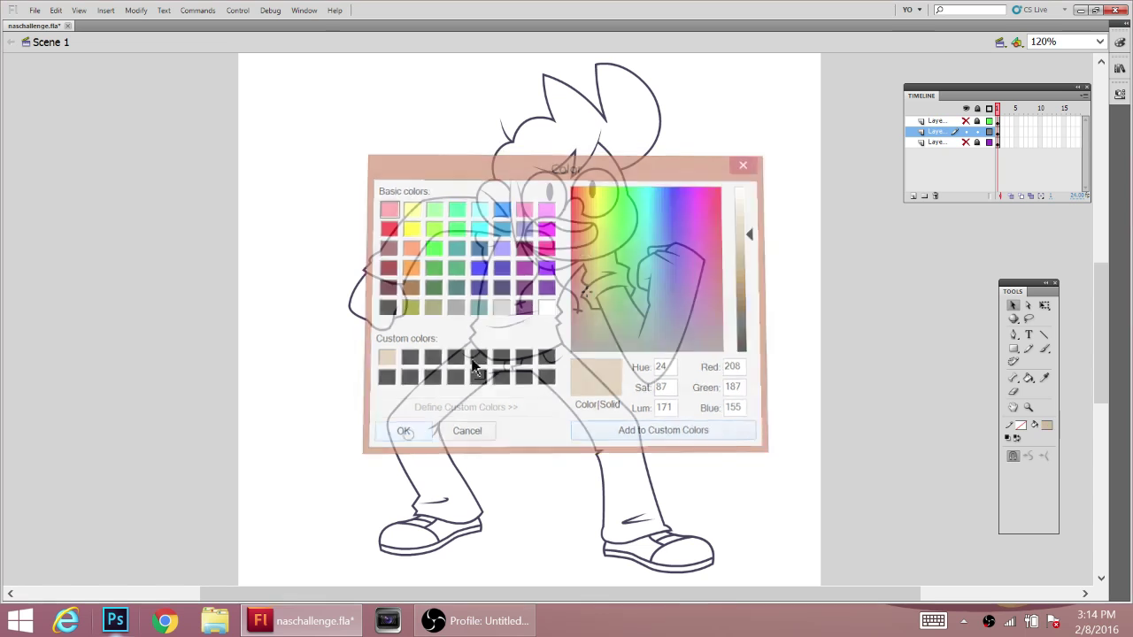
click(1029, 378)
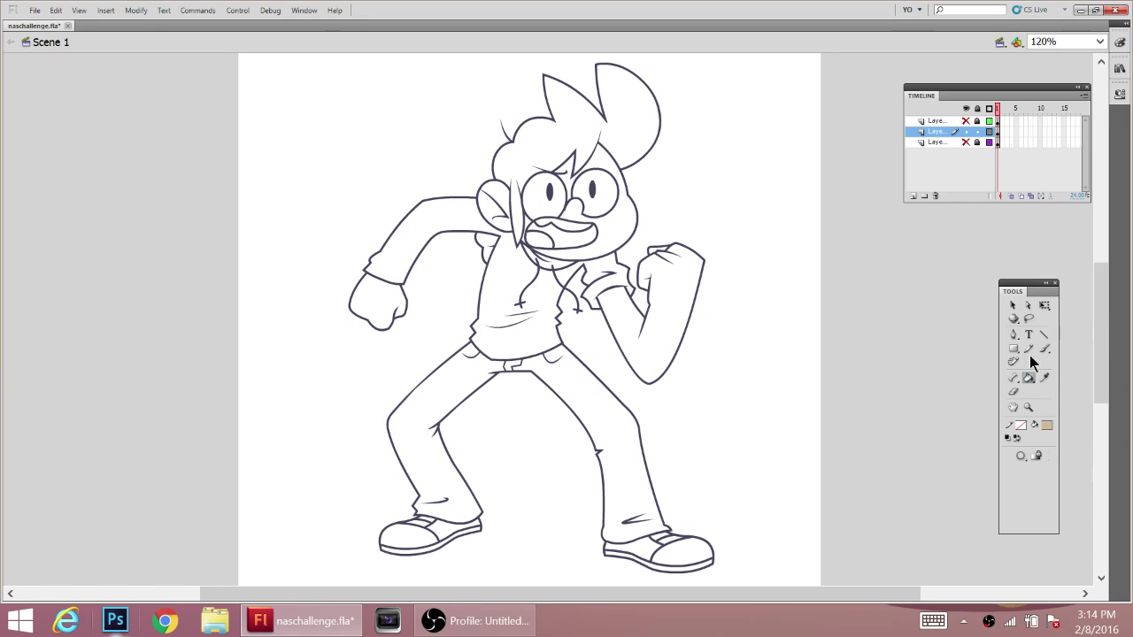
click(617, 122)
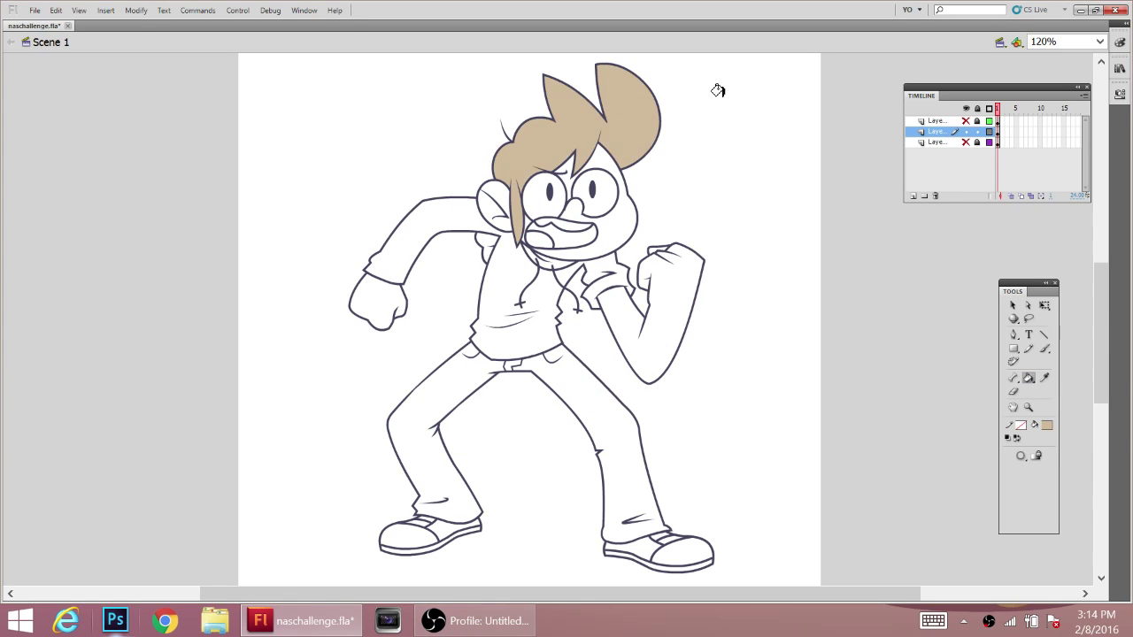
- Set the fill color to a pale skin tone (RGB 254, 240, 220) and store it as a custom color
click(1047, 427)
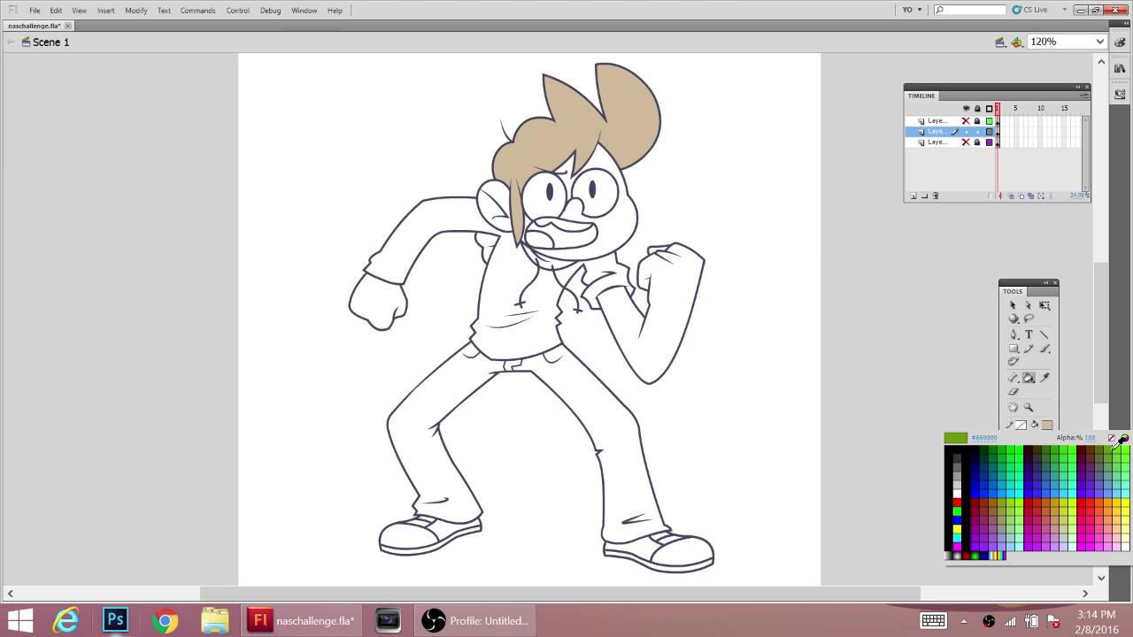
click(1123, 435)
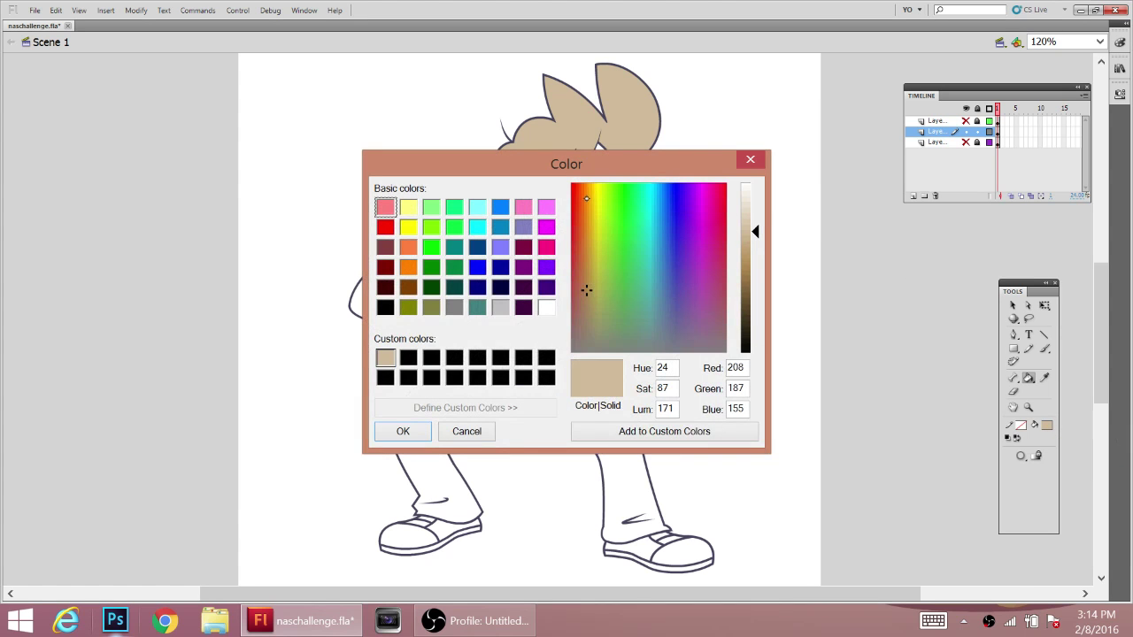
click(587, 194)
click(752, 195)
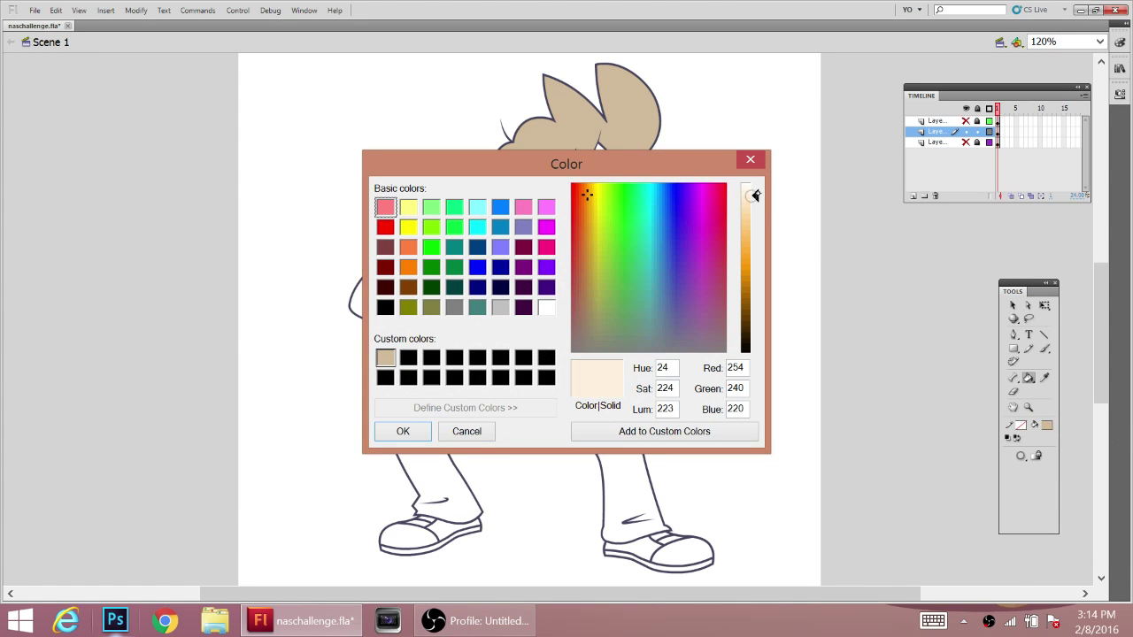
click(645, 432)
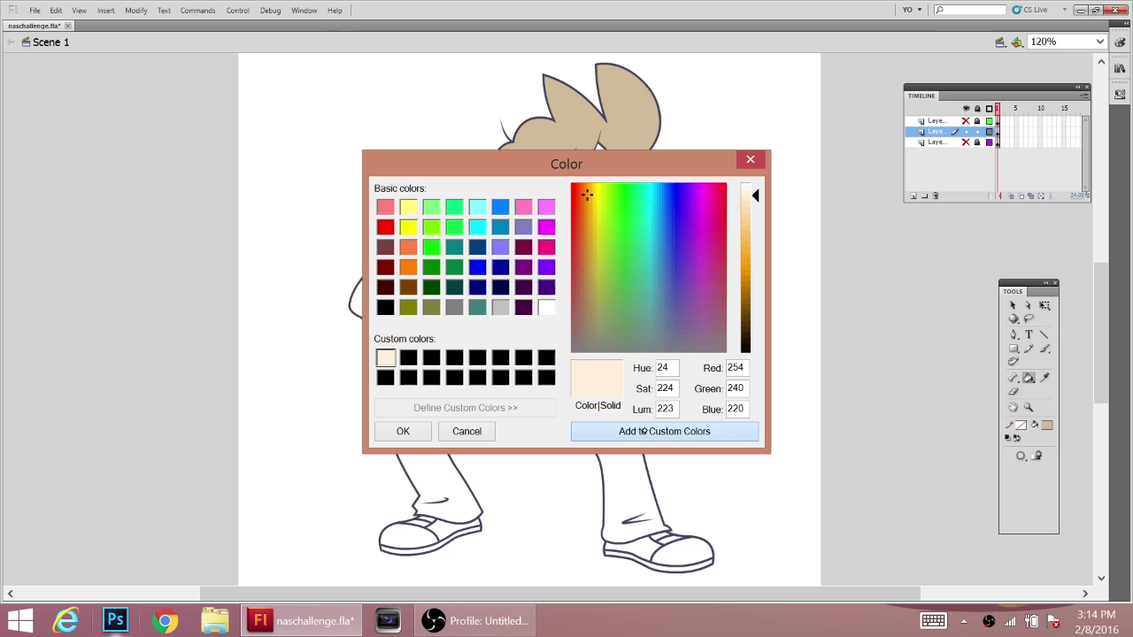
click(404, 431)
- Fill the face, ear, lowered hand and raised forearm with the pale skin tone
click(611, 221)
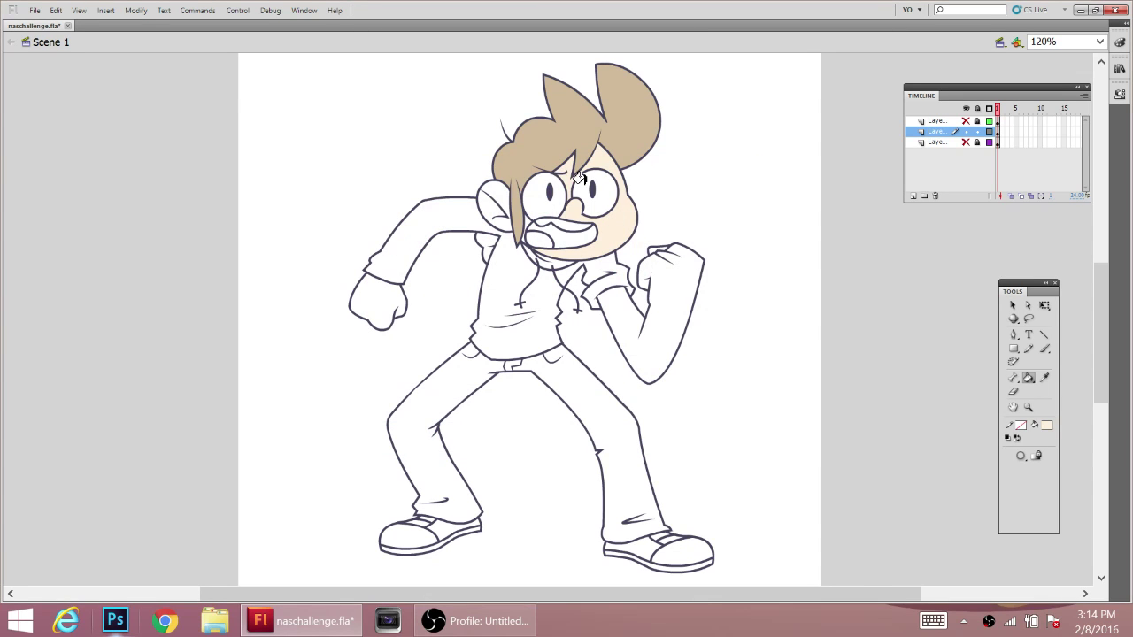
click(494, 207)
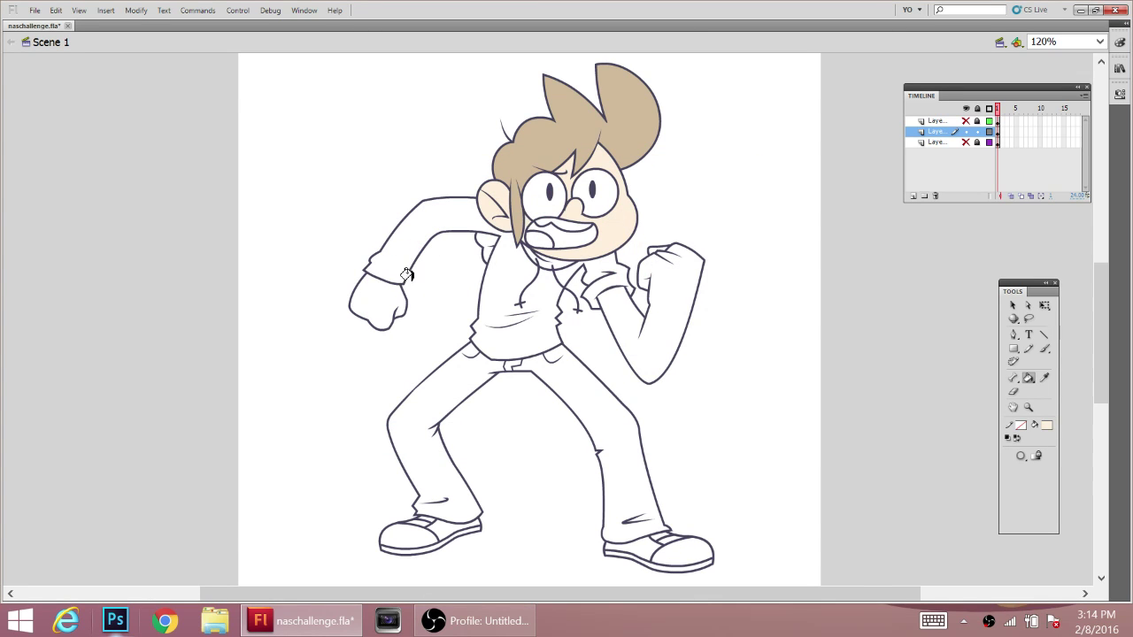
click(372, 295)
click(664, 304)
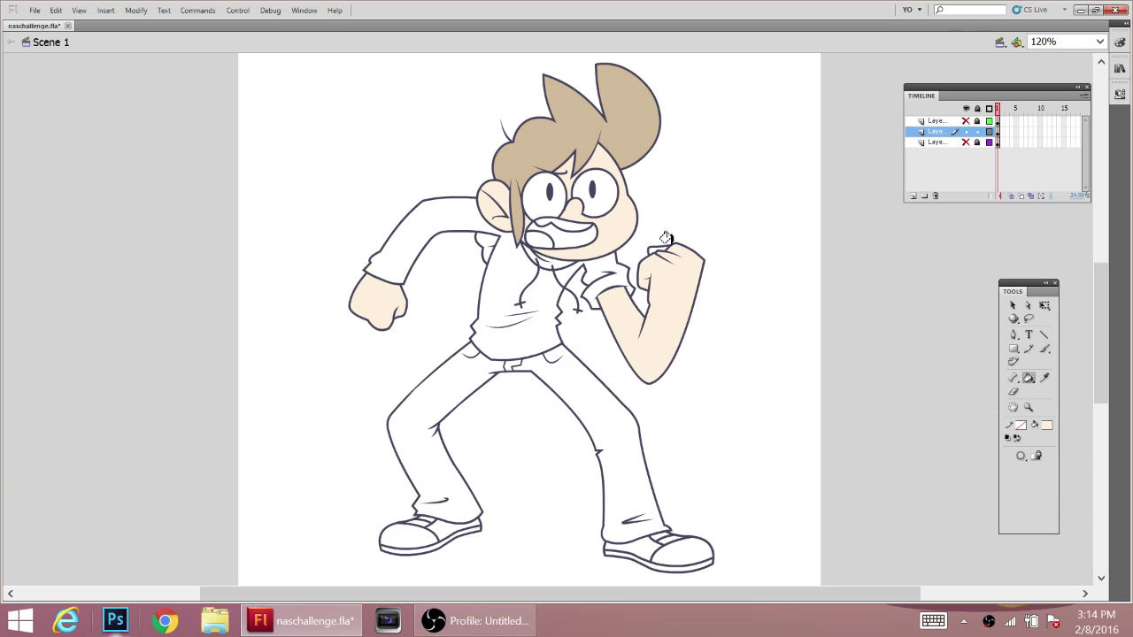
- Mix a light peach fill color and fill the character's shirt with it
click(1047, 425)
click(1126, 438)
click(587, 309)
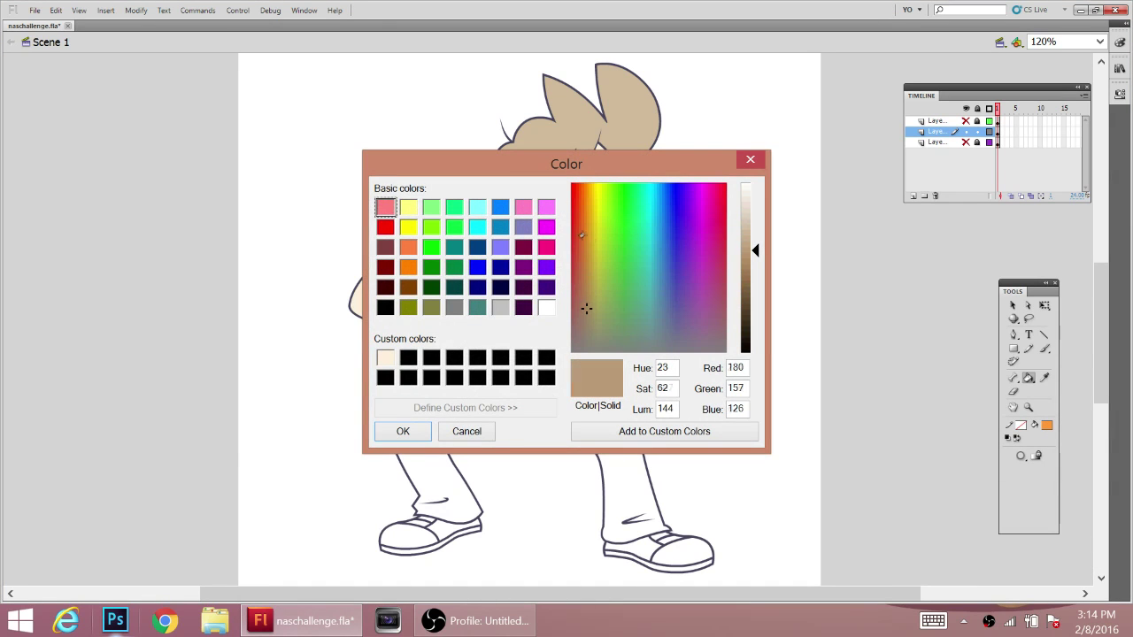
click(582, 235)
click(758, 211)
click(403, 431)
click(503, 288)
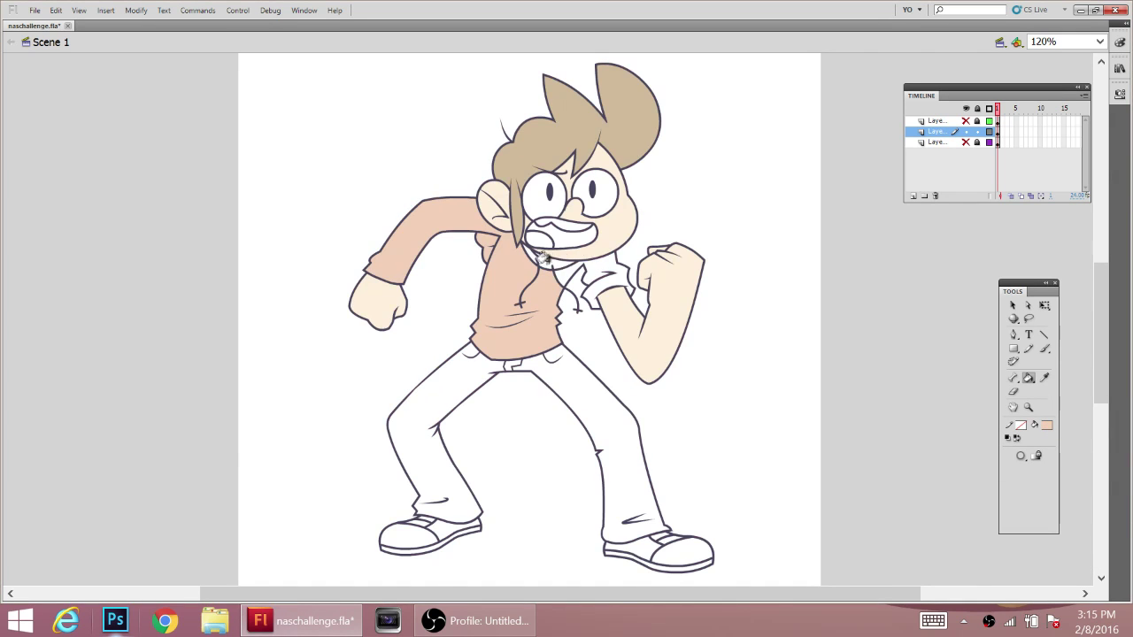
- Mix and store a pale blue-gray (RGB 193, 202, 219) and fill the jeans, belt area and pockets with it
click(1047, 425)
click(1125, 438)
click(667, 308)
click(758, 216)
click(664, 431)
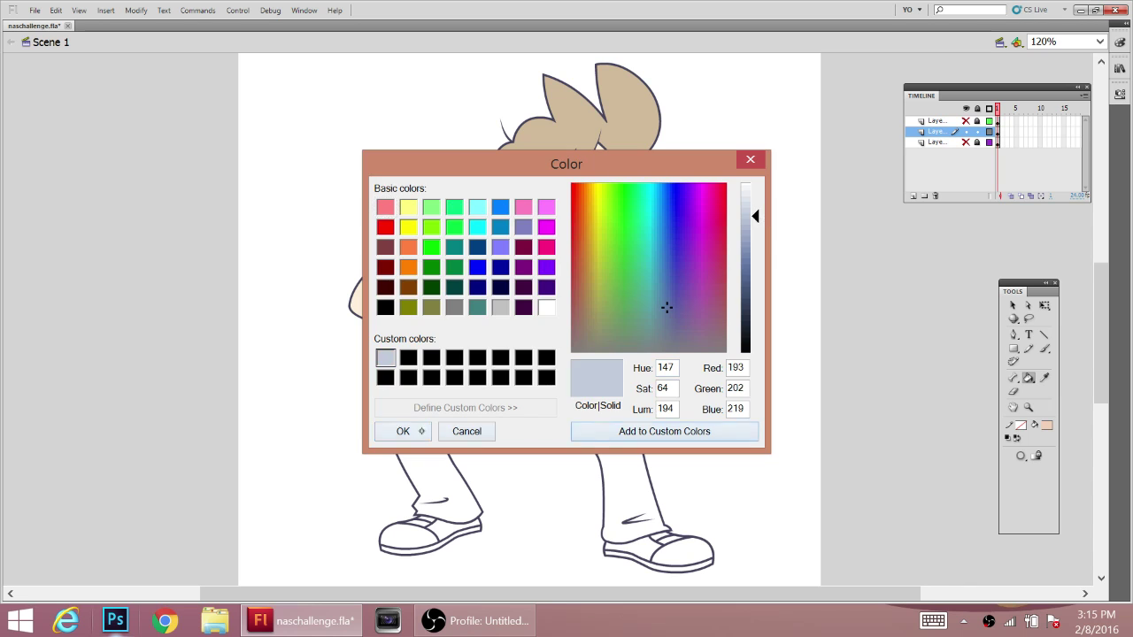
click(403, 431)
click(575, 390)
click(513, 365)
click(478, 362)
- Sample the shirt's peach as the fill color and fill the side panels of both shoes
click(1047, 425)
click(532, 301)
click(454, 531)
click(630, 549)
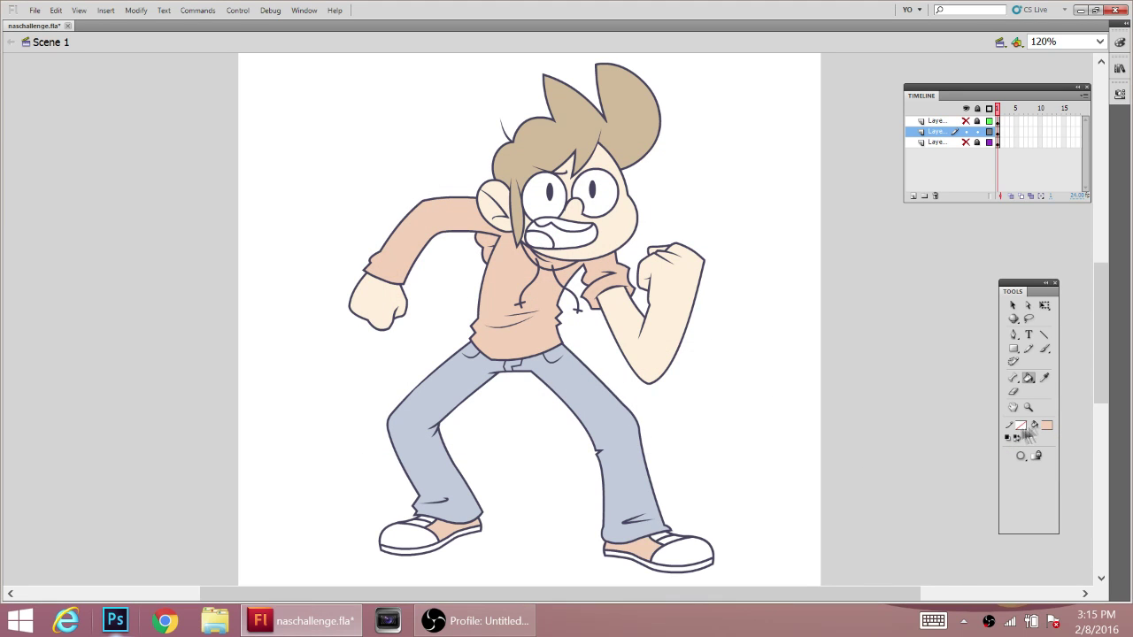
- Reset the stroke and fill to black and white, mix a light pink fill (RGB 254, 186, 186) and fill the tongue
click(1007, 438)
click(1048, 425)
click(1125, 438)
click(574, 197)
click(756, 209)
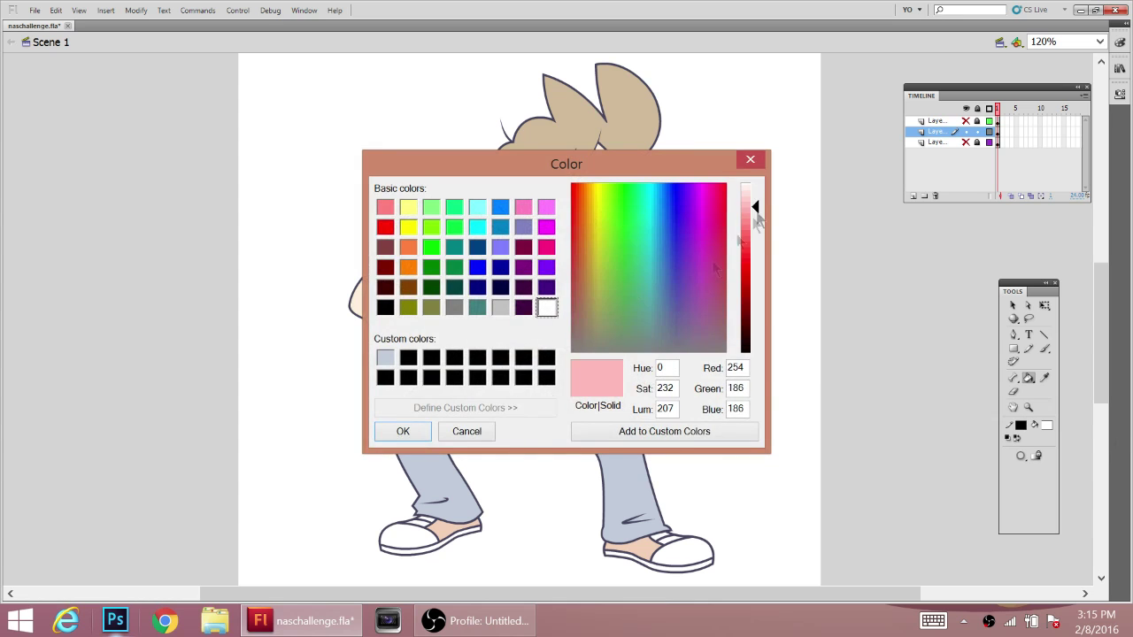
click(399, 430)
click(542, 238)
- Fill the mouth interior with a darker pink (RGB 239, 141, 141) and save the file
click(1047, 425)
click(1125, 437)
click(746, 248)
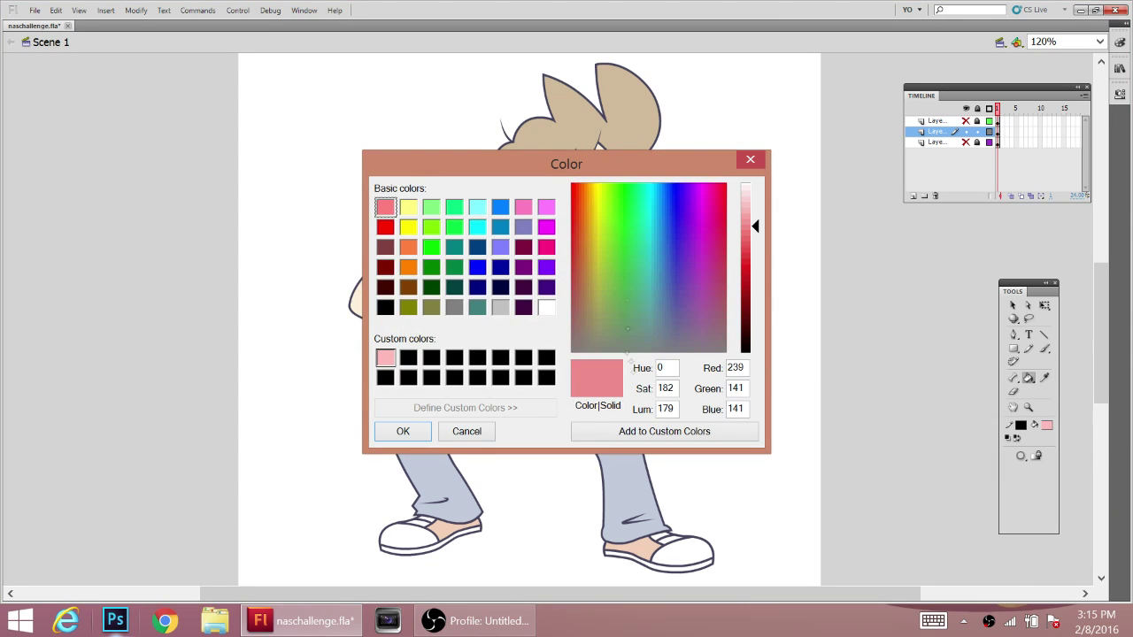
click(399, 430)
click(557, 235)
middle_click(854, 308)
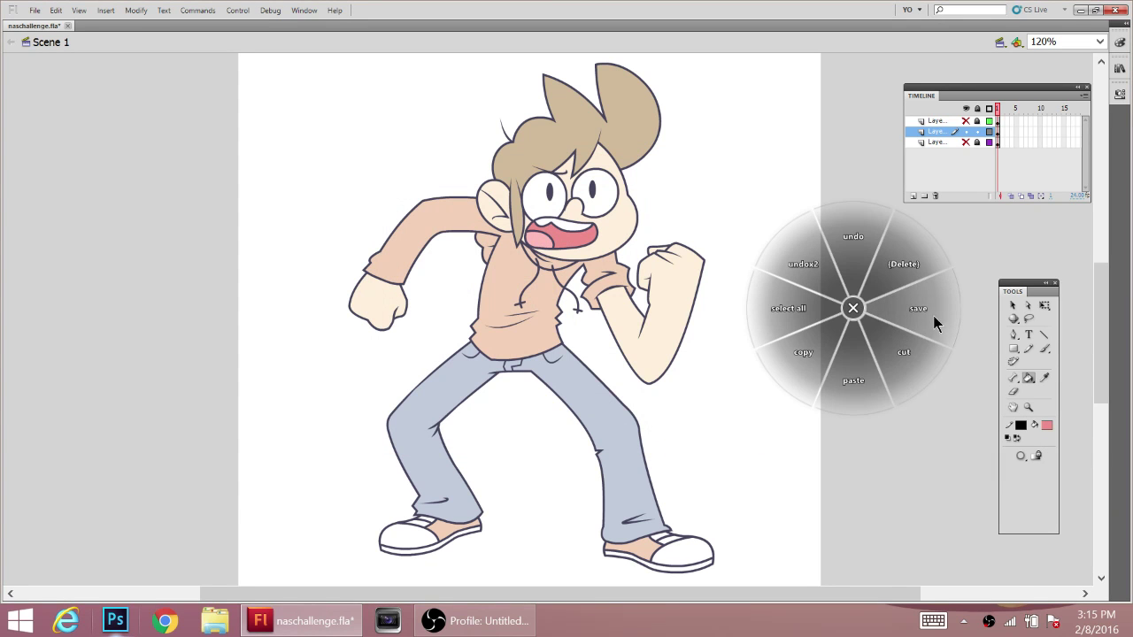
click(927, 299)
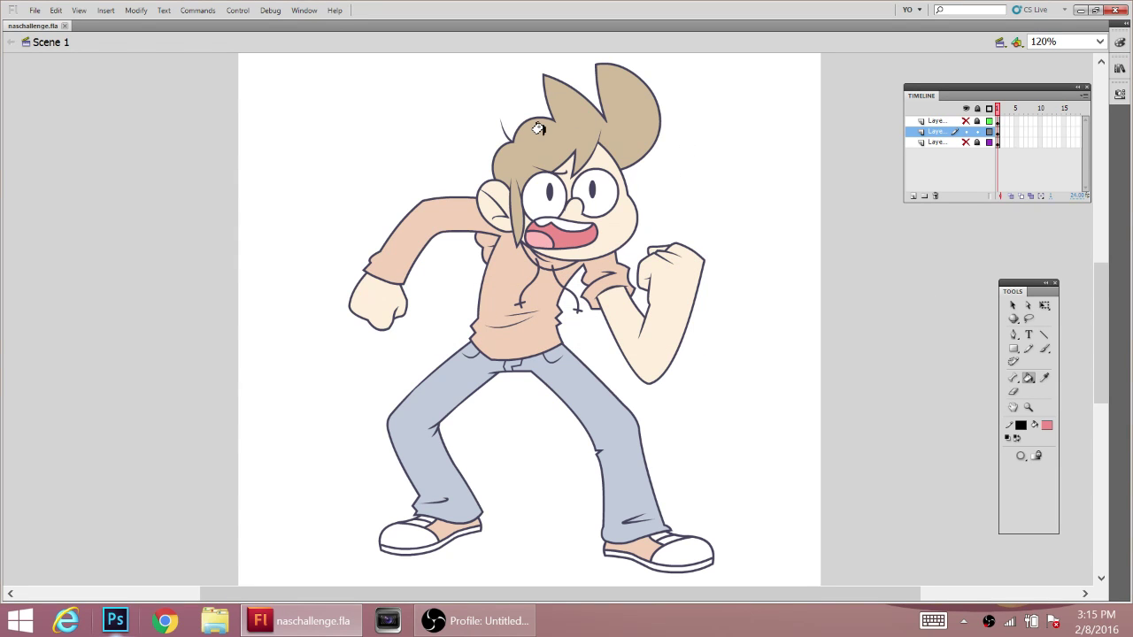
- Set the fill color to a pale orchid pink (RGB 253, 215, 250) and store it as a custom color
click(1048, 425)
click(1124, 439)
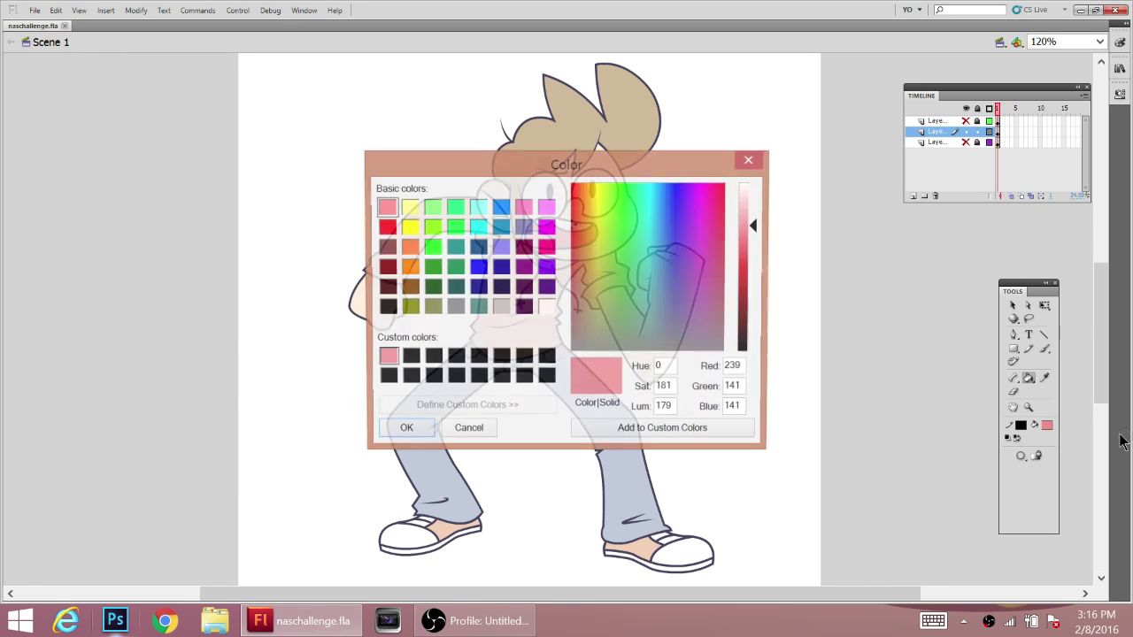
click(703, 201)
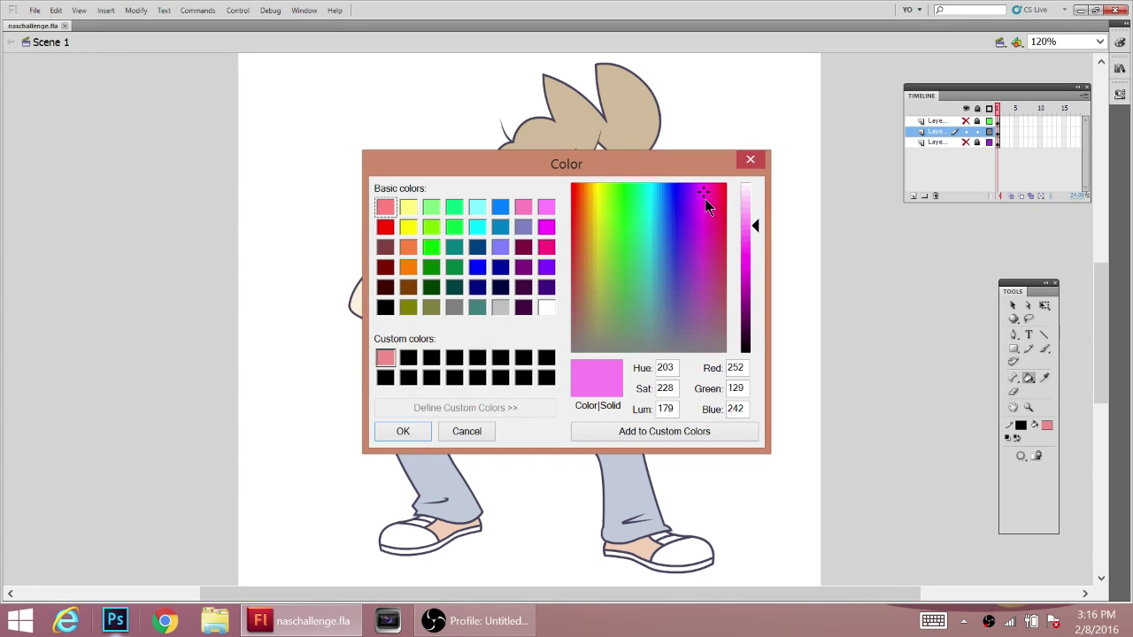
click(754, 205)
drag(758, 204, 758, 201)
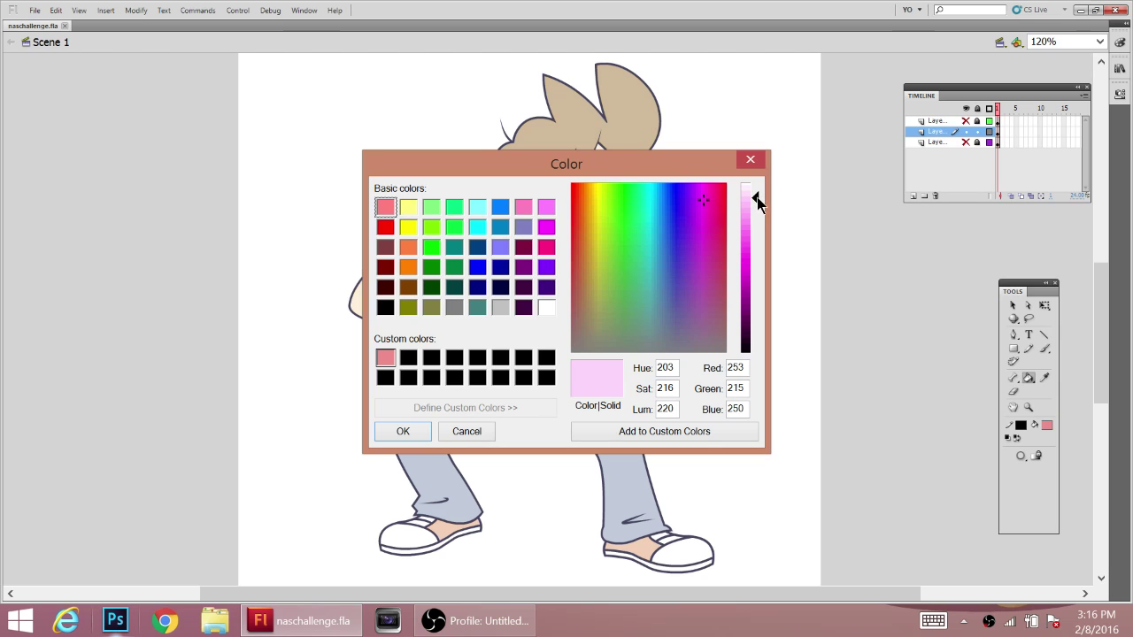
click(644, 433)
click(416, 433)
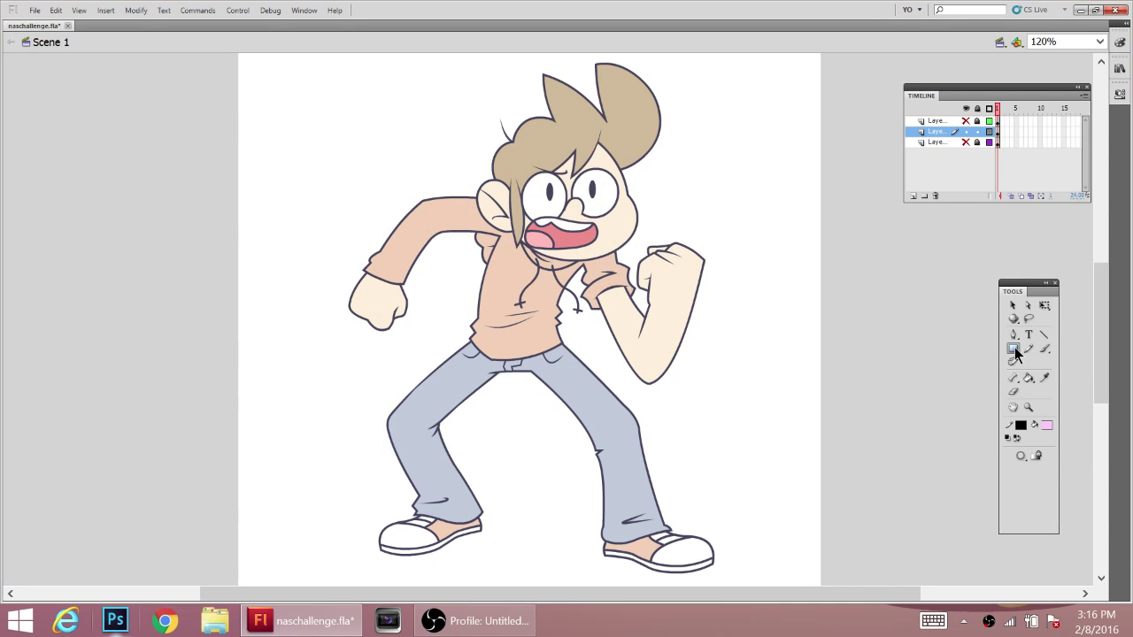
- Draw a large oval with the Oval tool beside the character's raised arm, extending past the stage edge
click(1014, 350)
click(992, 361)
drag(898, 228, 719, 434)
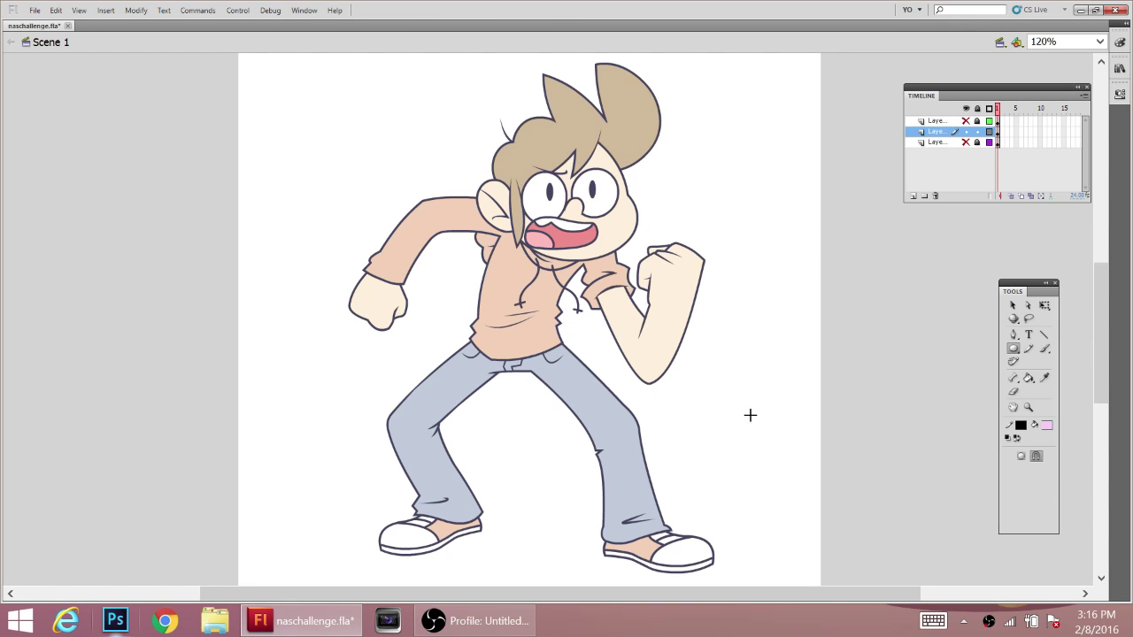
- Delete the oval's black outline and select its pink fill
click(1013, 307)
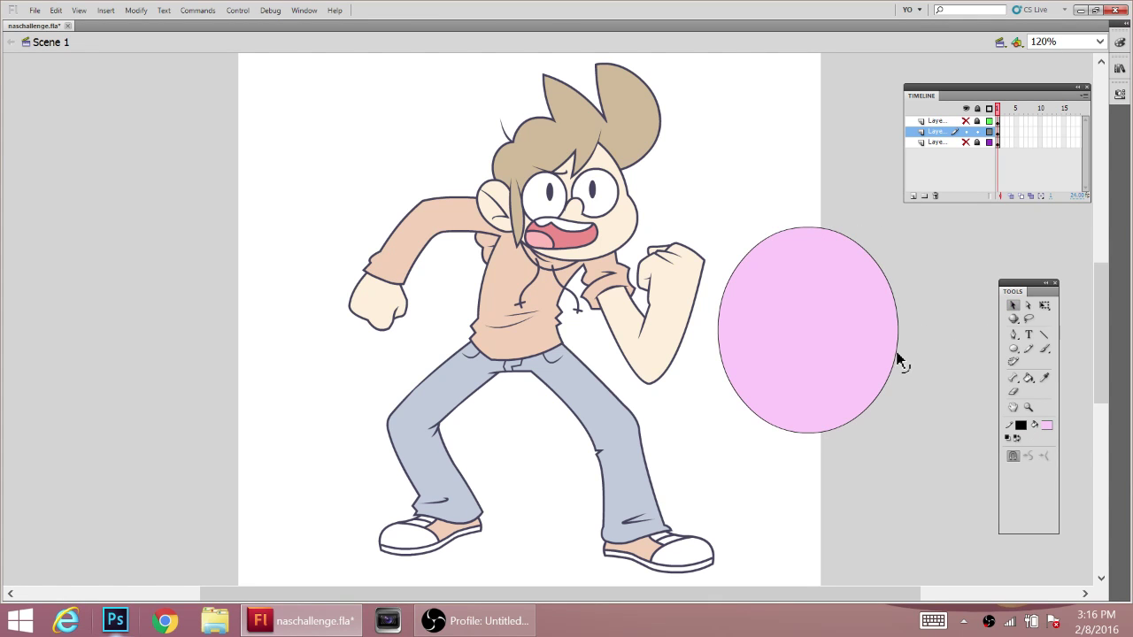
click(899, 359)
middle_click(937, 342)
click(993, 296)
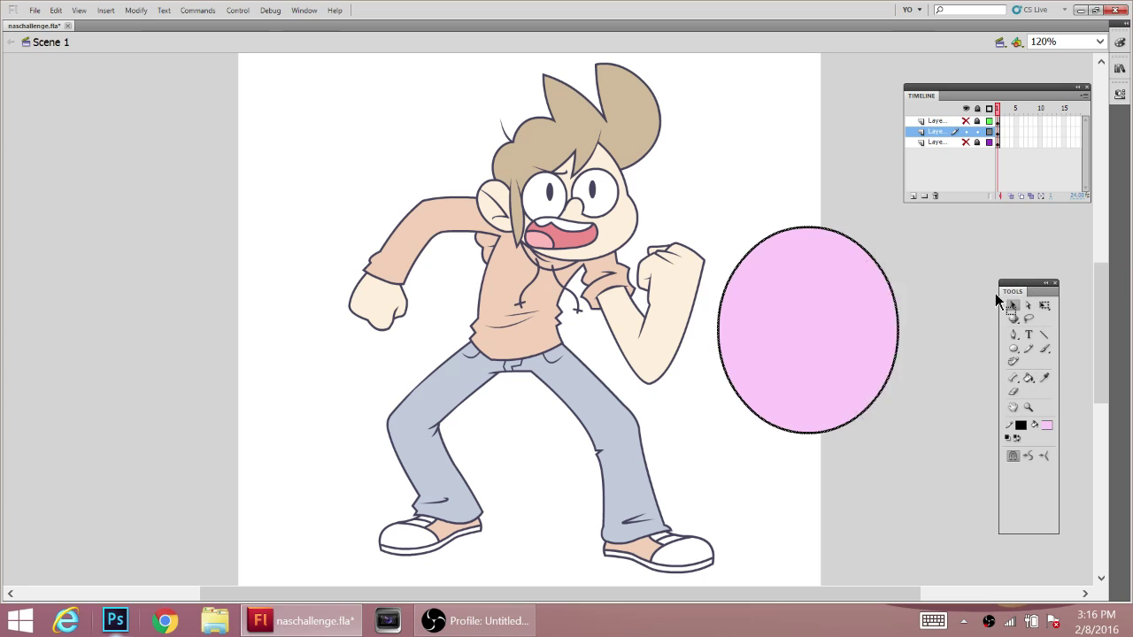
click(806, 333)
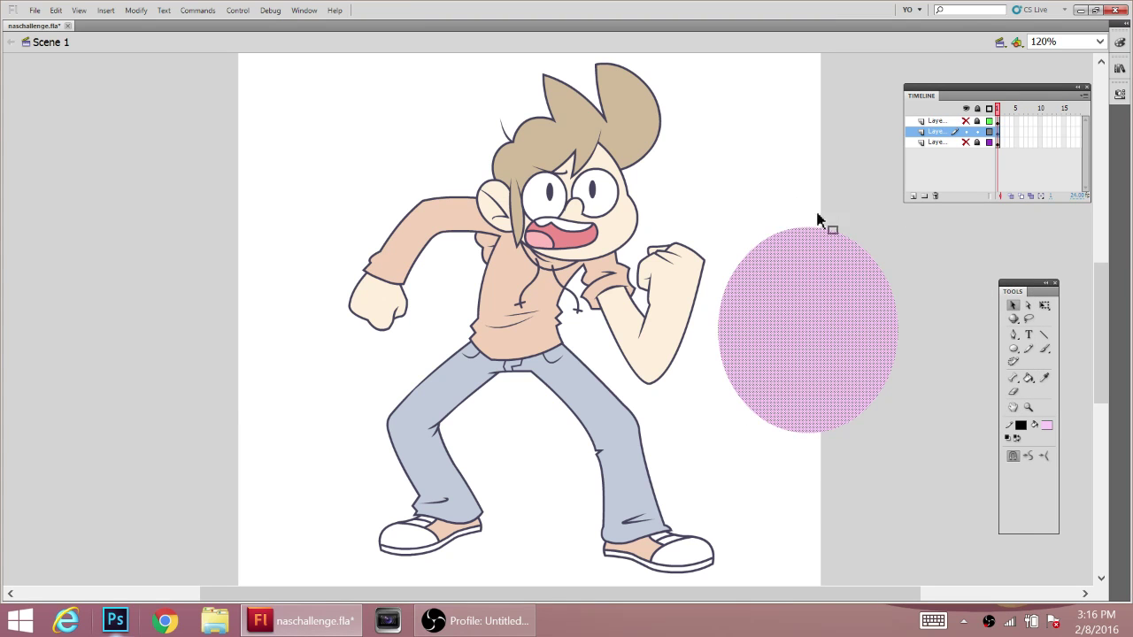
- Convert the selected pink oval into a movie clip symbol with the default name and registration
click(136, 9)
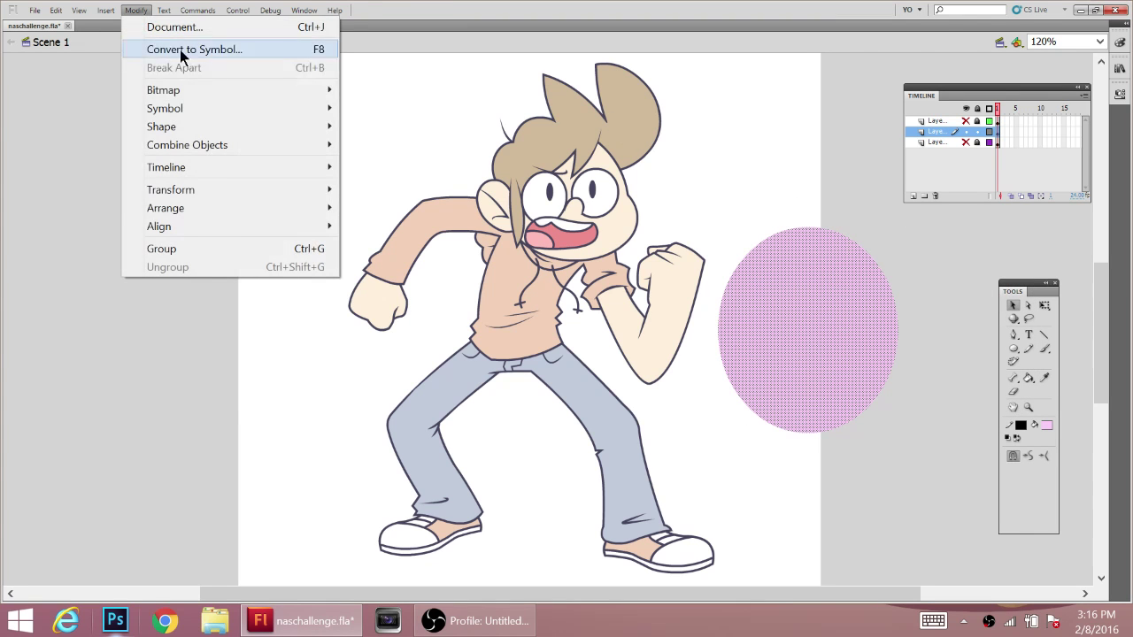
click(295, 50)
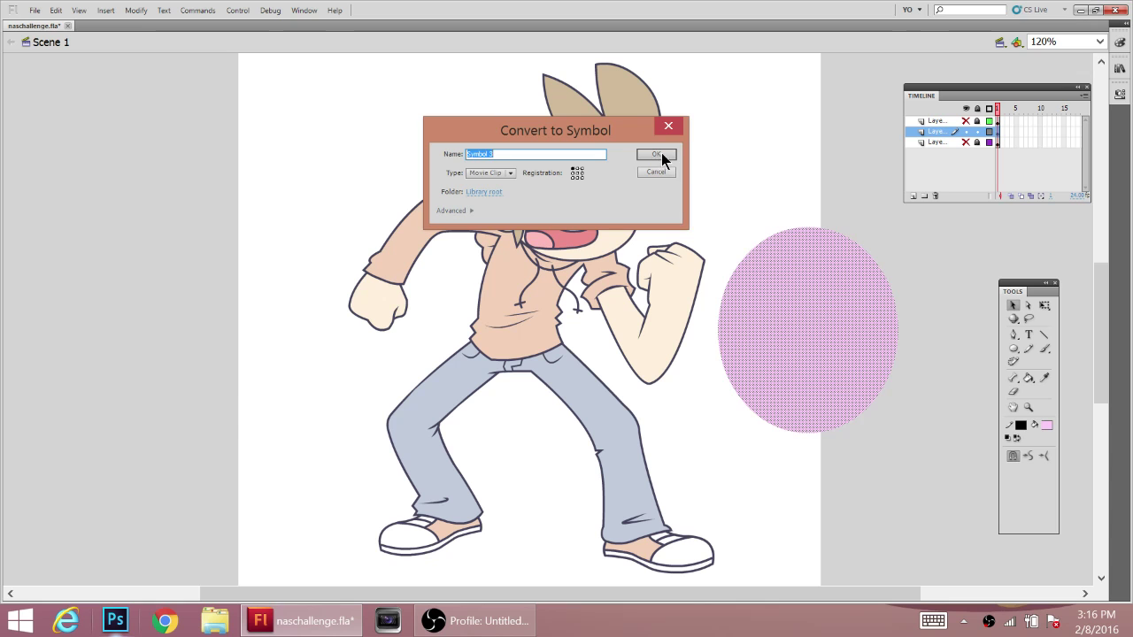
click(656, 155)
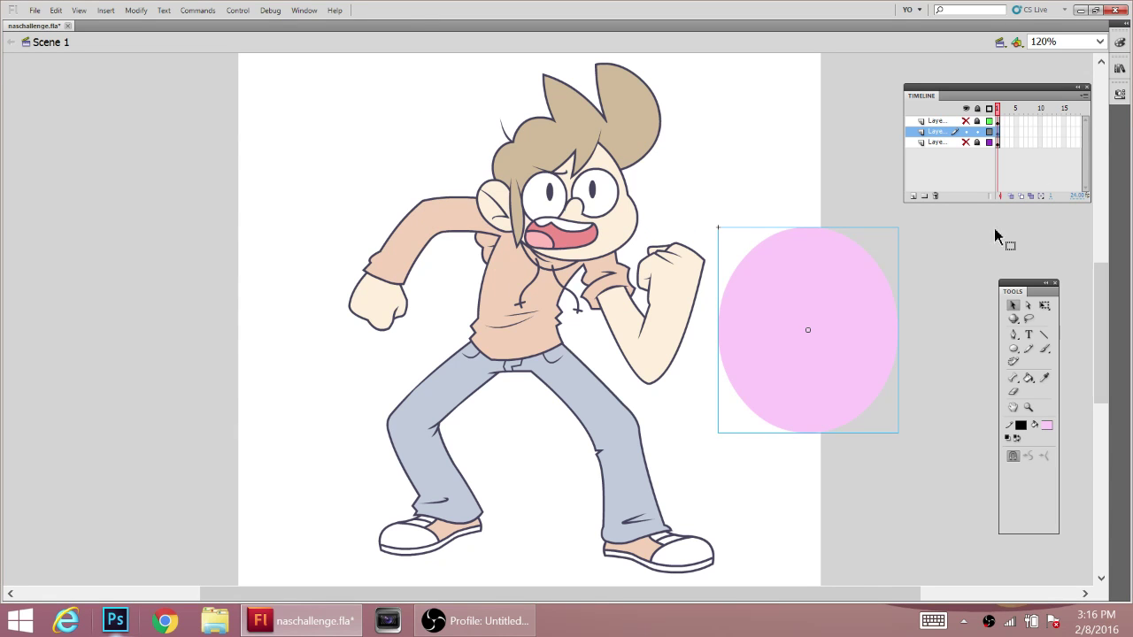
- Set the oval symbol's blending mode to Multiply
click(1120, 93)
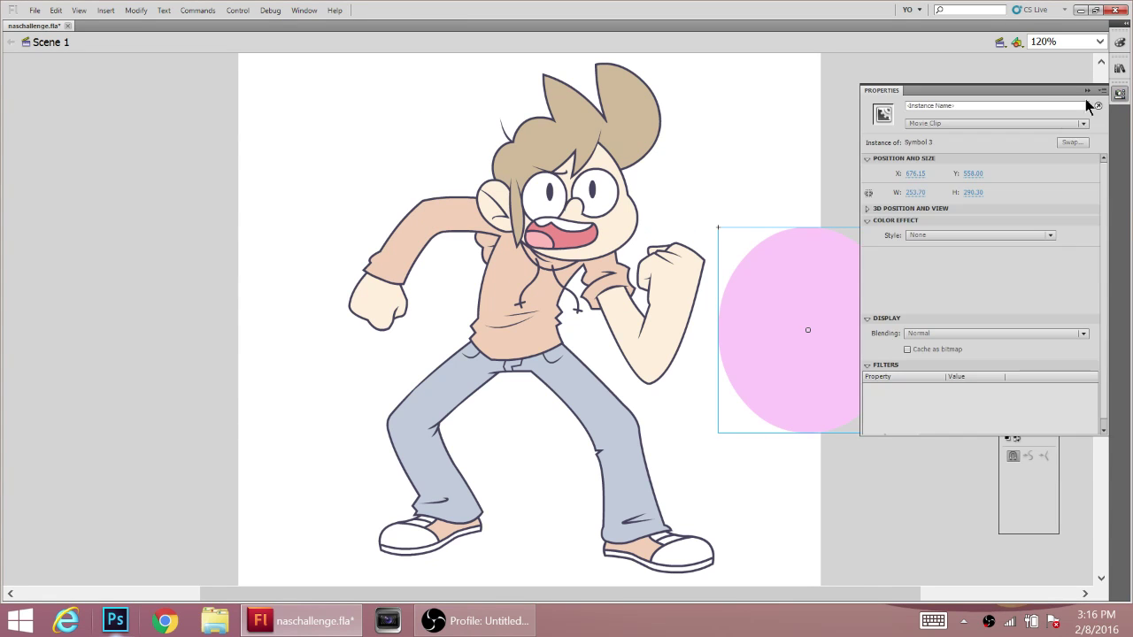
click(961, 332)
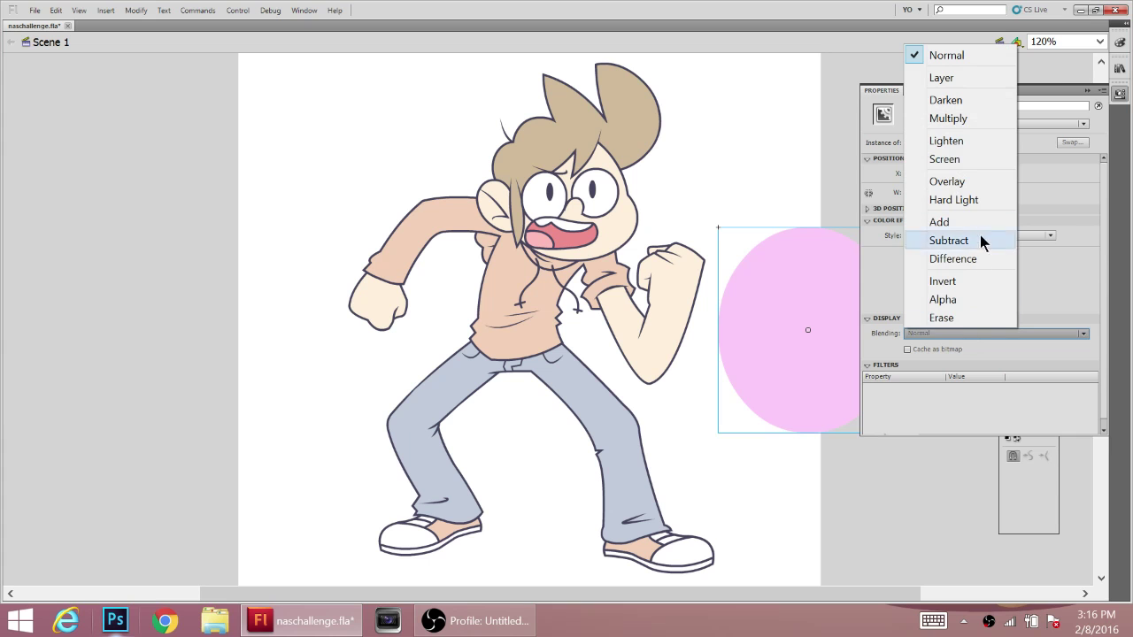
click(969, 119)
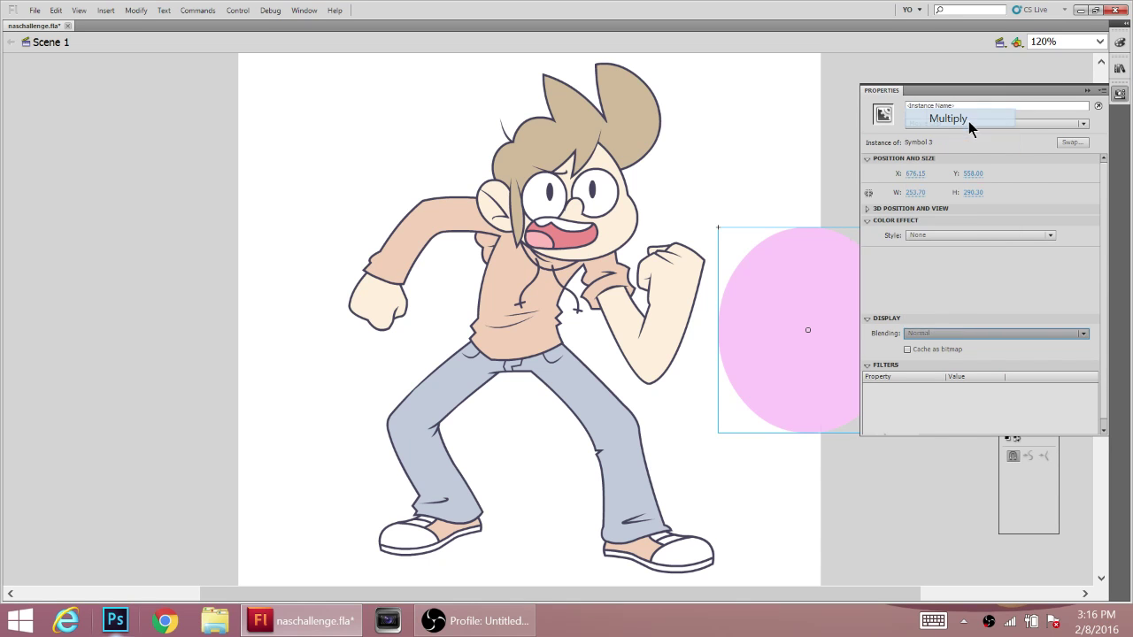
click(882, 496)
- Move the multiplied oval over the character's head so it tints the hair, eyes and most of the face
drag(865, 342, 562, 216)
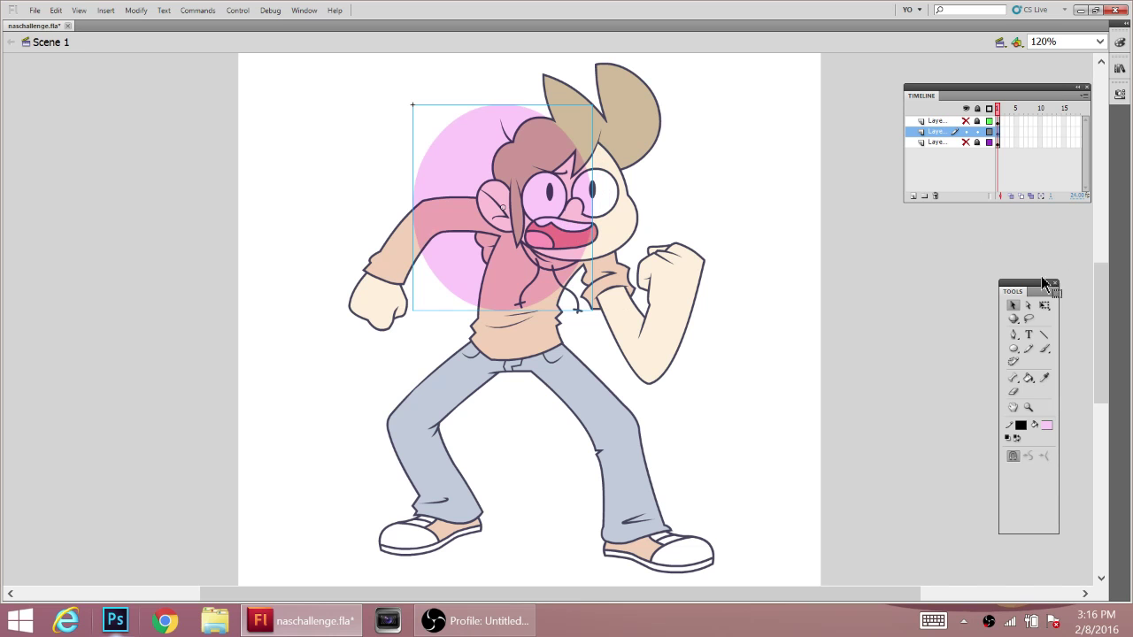
click(1029, 408)
drag(324, 432, 773, 73)
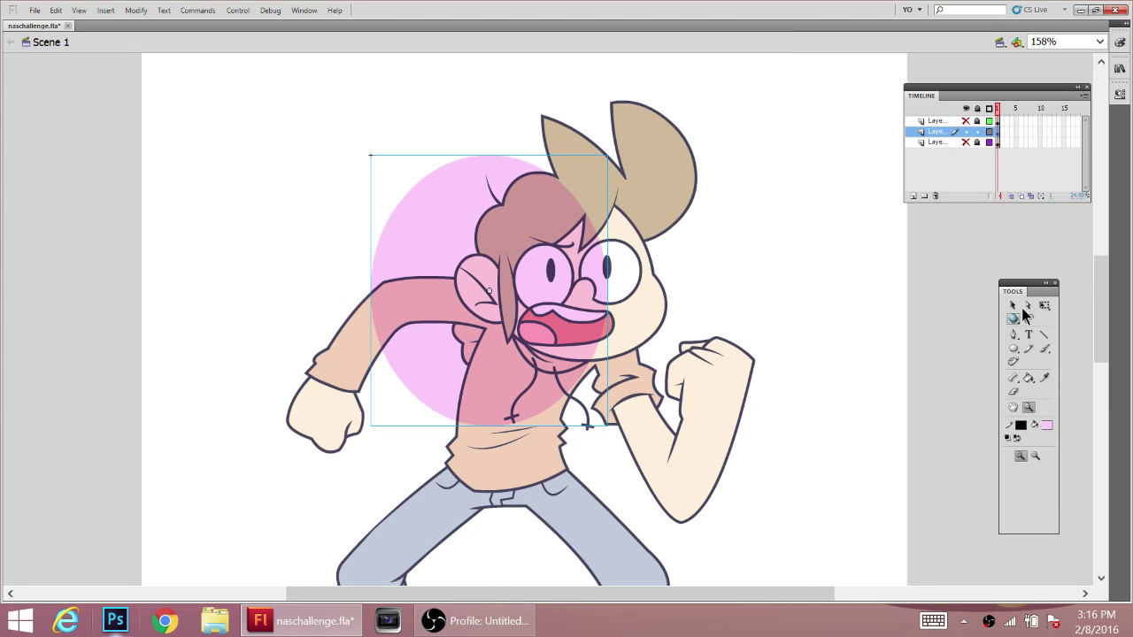
click(1013, 305)
drag(475, 383, 610, 266)
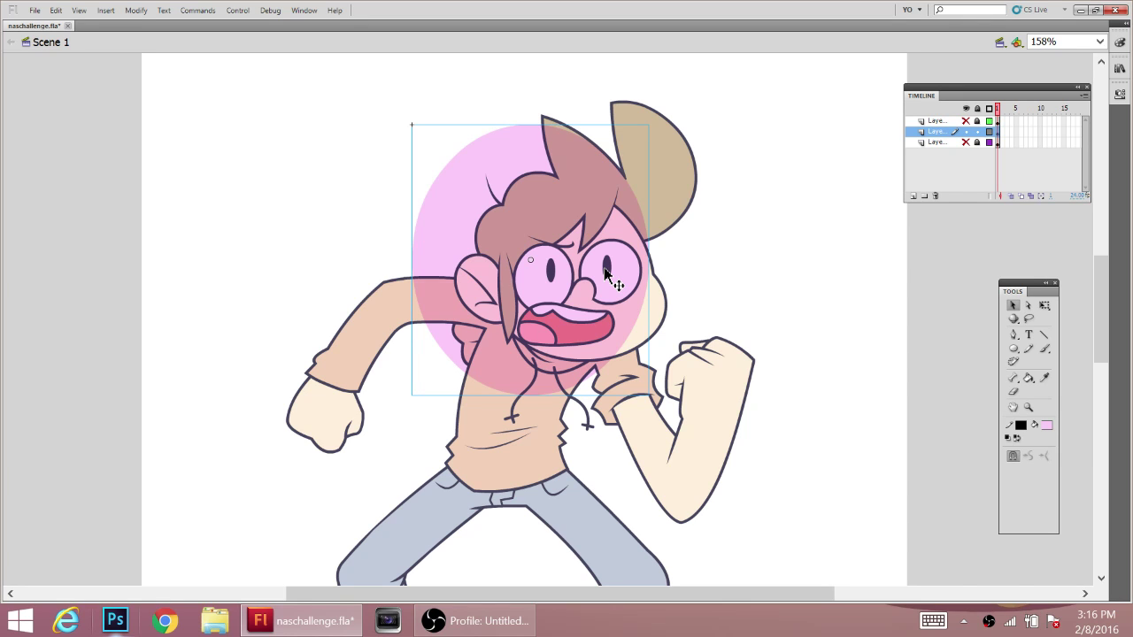
drag(611, 292, 569, 267)
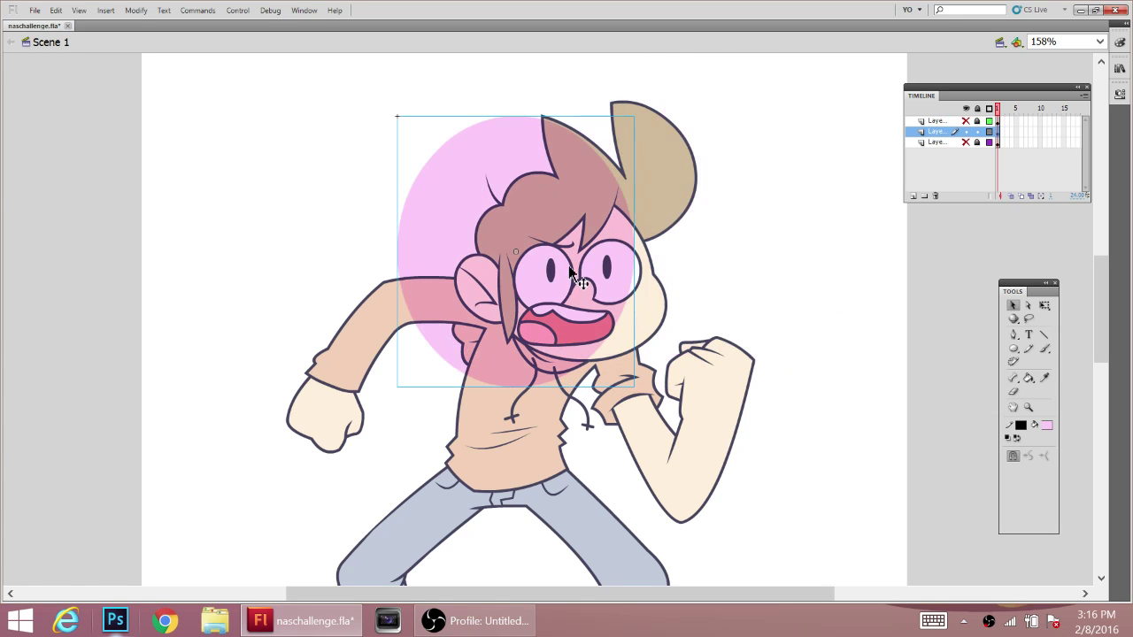
click(1029, 406)
drag(387, 427, 753, 93)
click(1014, 307)
click(886, 348)
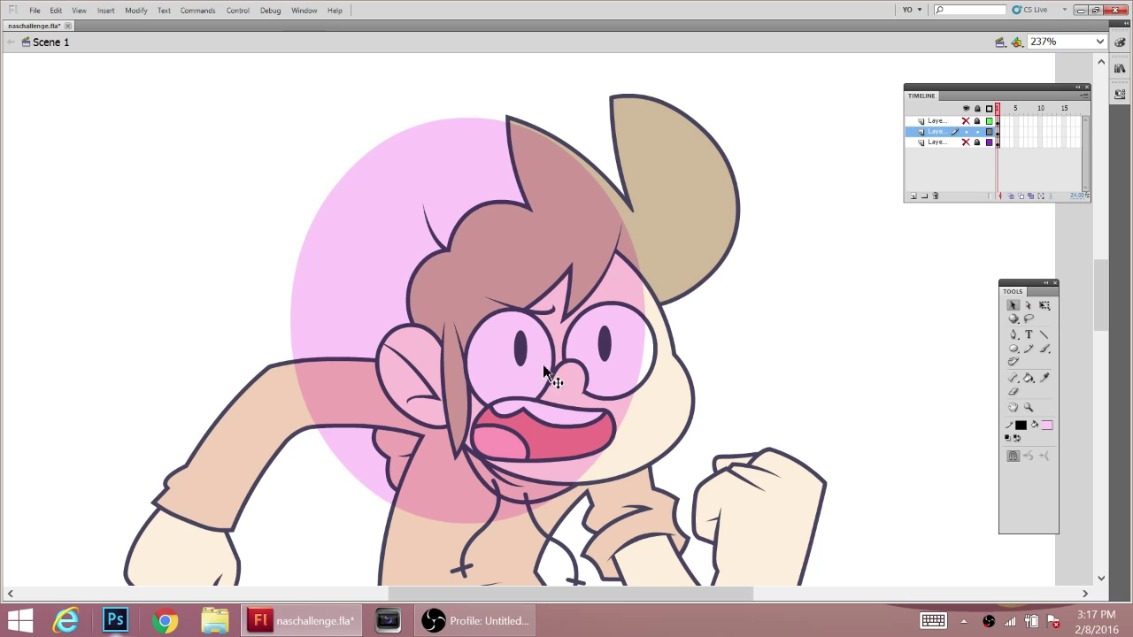
drag(546, 375, 587, 320)
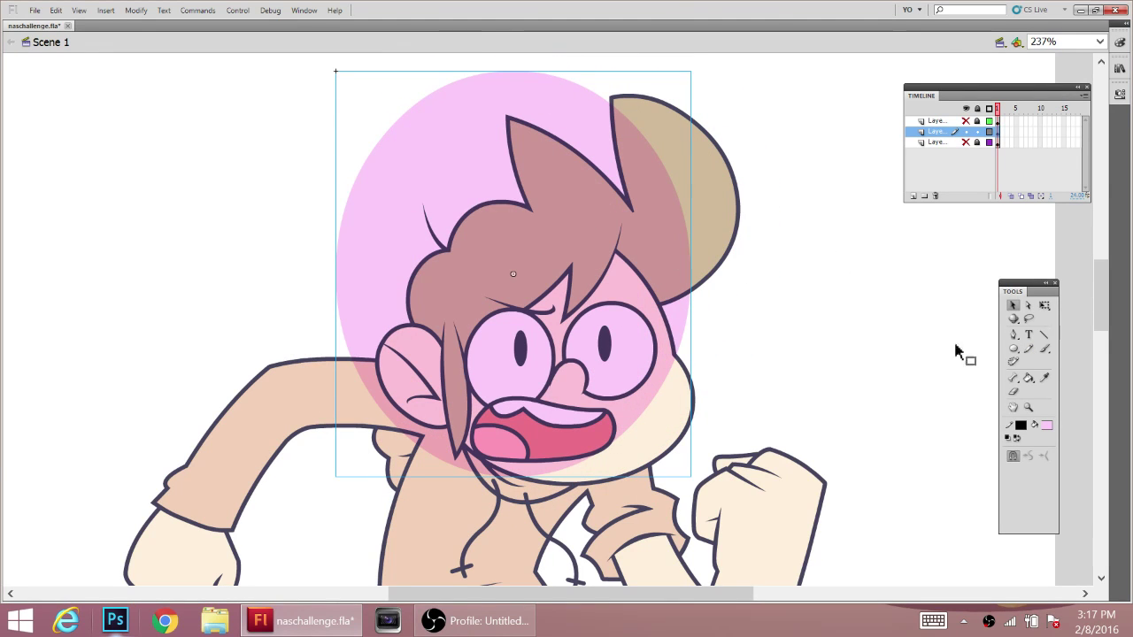
- Set the stroke color to red and draw a Pencil shadow line from the hair spike's tip down through the sideburn
click(1022, 427)
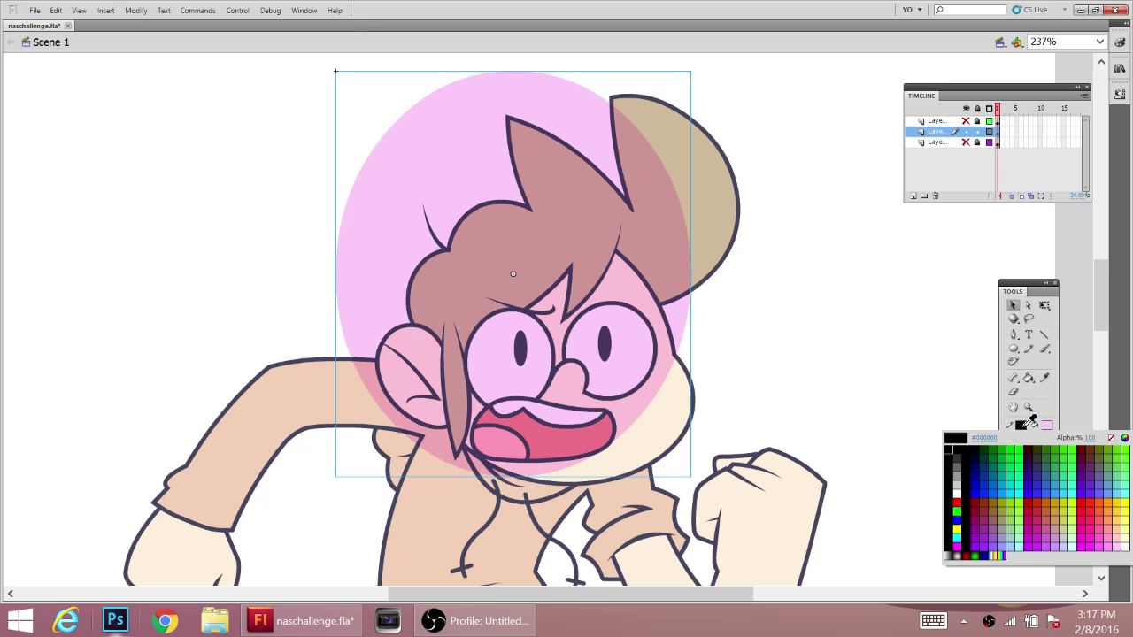
click(955, 500)
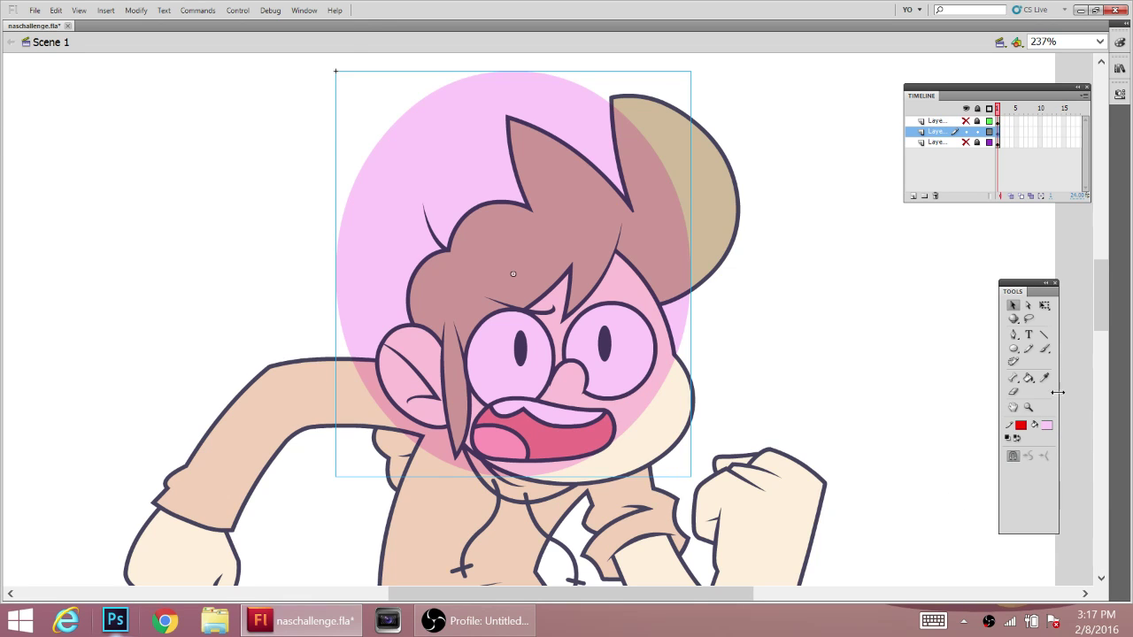
click(1028, 348)
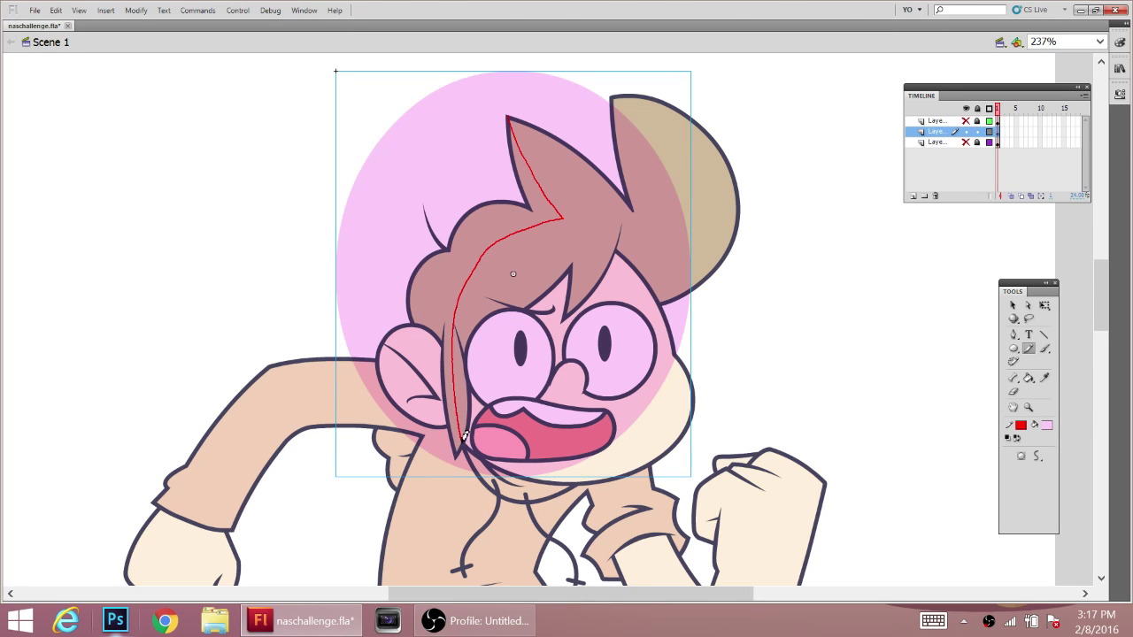
drag(464, 436, 467, 440)
click(1014, 304)
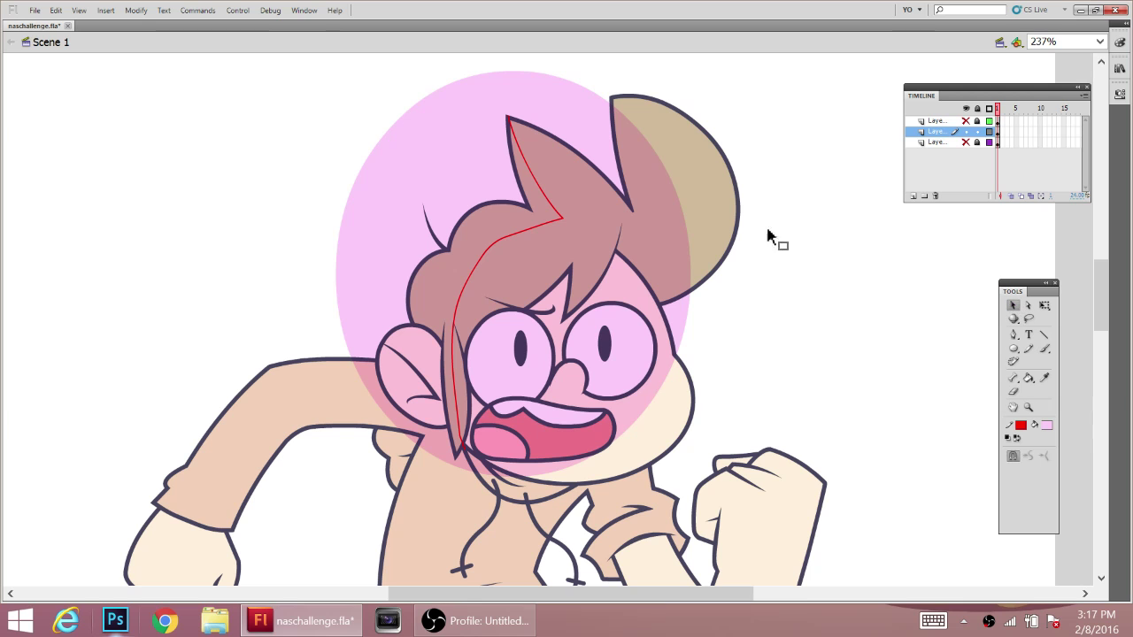
- Move the oval off the head and smooth the red hair shadow line repeatedly
drag(647, 271, 270, 289)
click(529, 237)
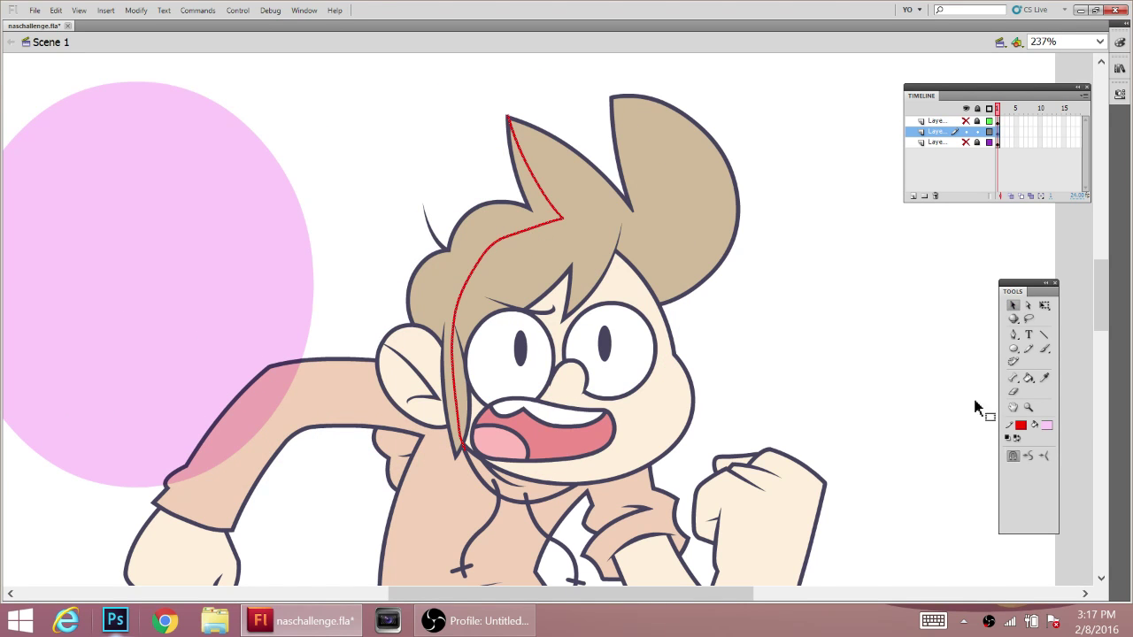
click(1032, 456)
click(1033, 454)
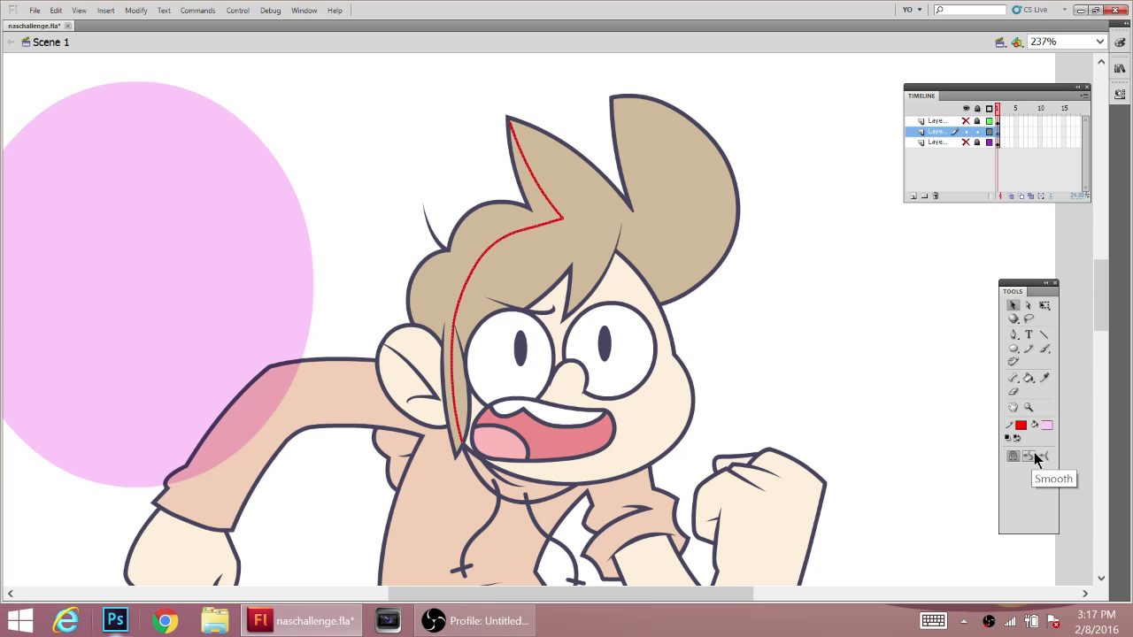
click(1034, 454)
click(1034, 456)
click(1034, 454)
click(1034, 455)
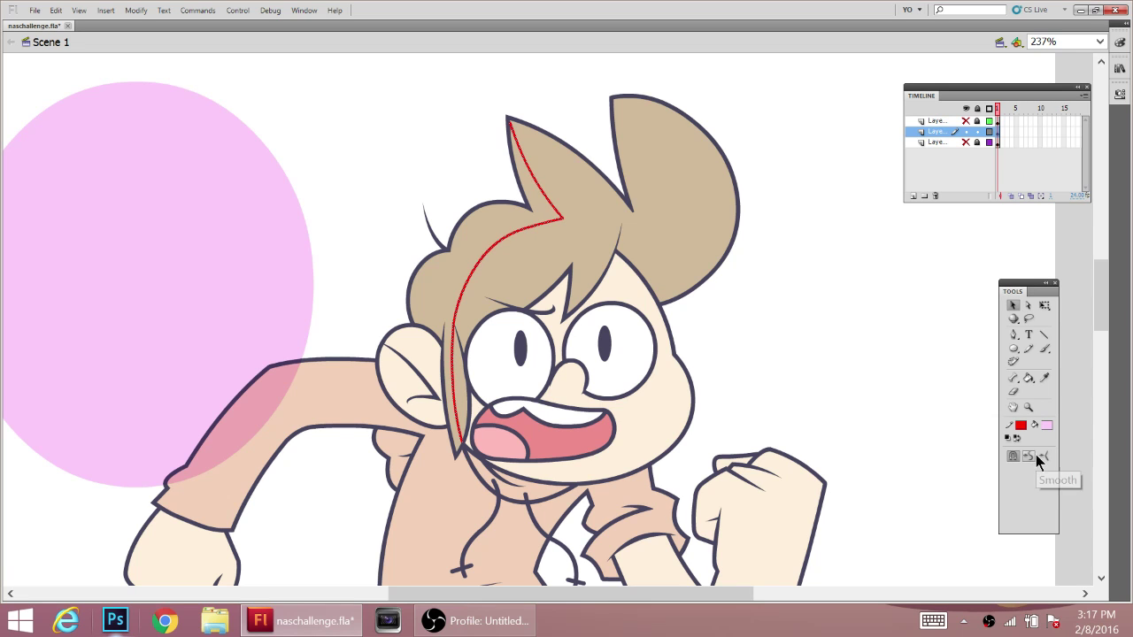
click(1035, 454)
- Place the oval over the hair, sample the tinted hair color as the fill color, and move the oval back off the head
drag(185, 309, 602, 292)
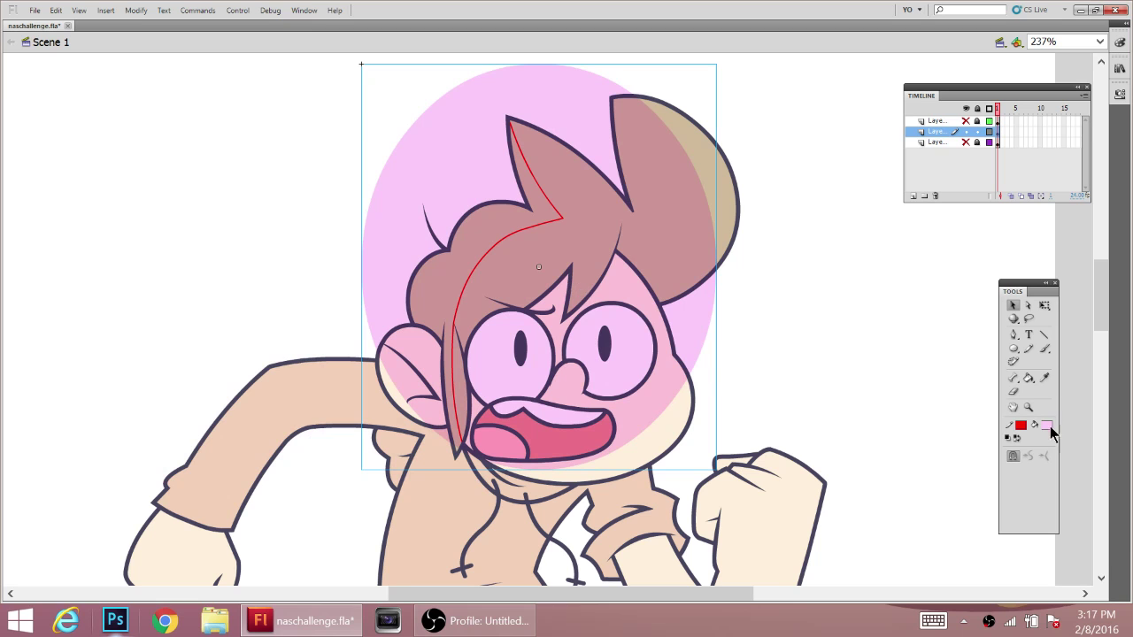
click(1047, 425)
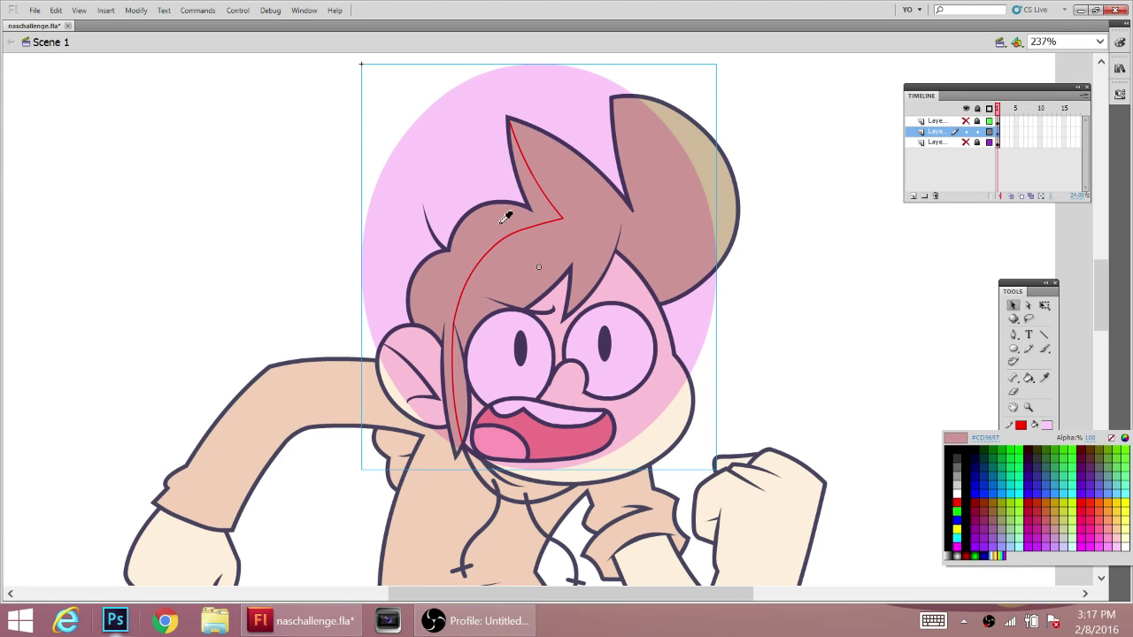
click(510, 215)
mouse_move(695, 320)
mouse_down()
mouse_move(468, 328)
mouse_move(287, 303)
mouse_up()
- Fill the back section of the hair with the sampled shadow color and delete the red guide line
click(1029, 378)
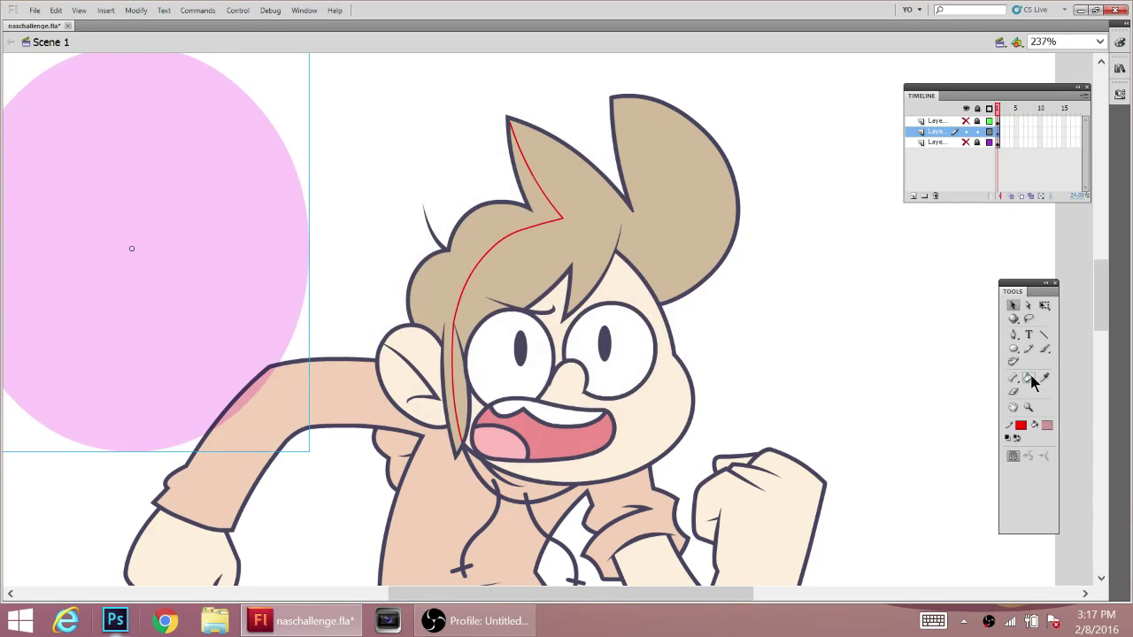
click(490, 221)
click(1014, 305)
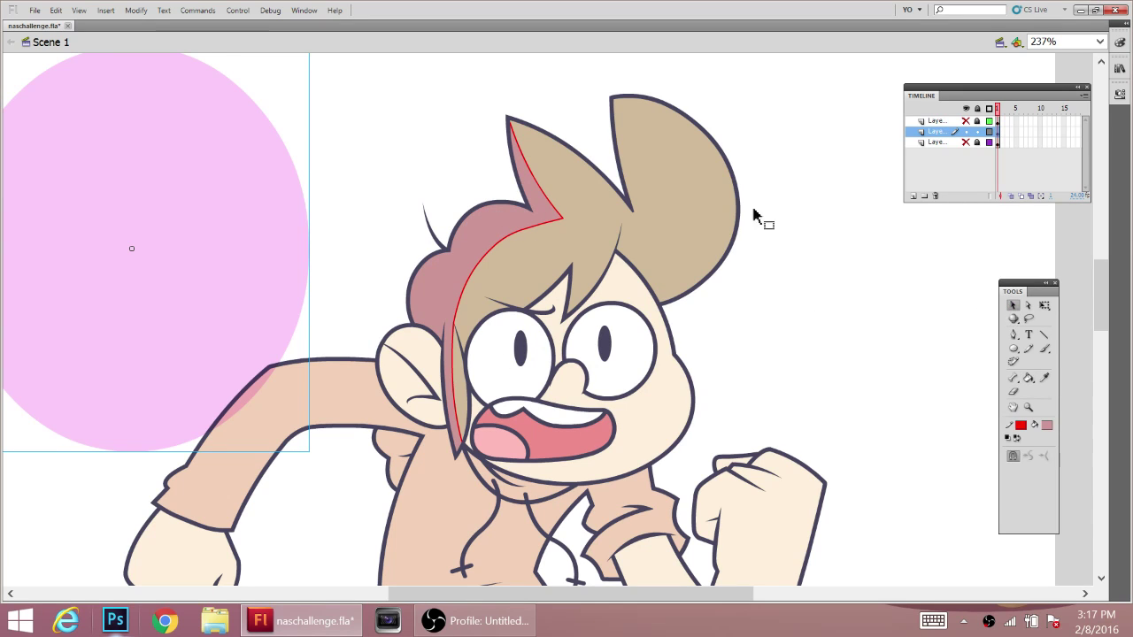
click(563, 226)
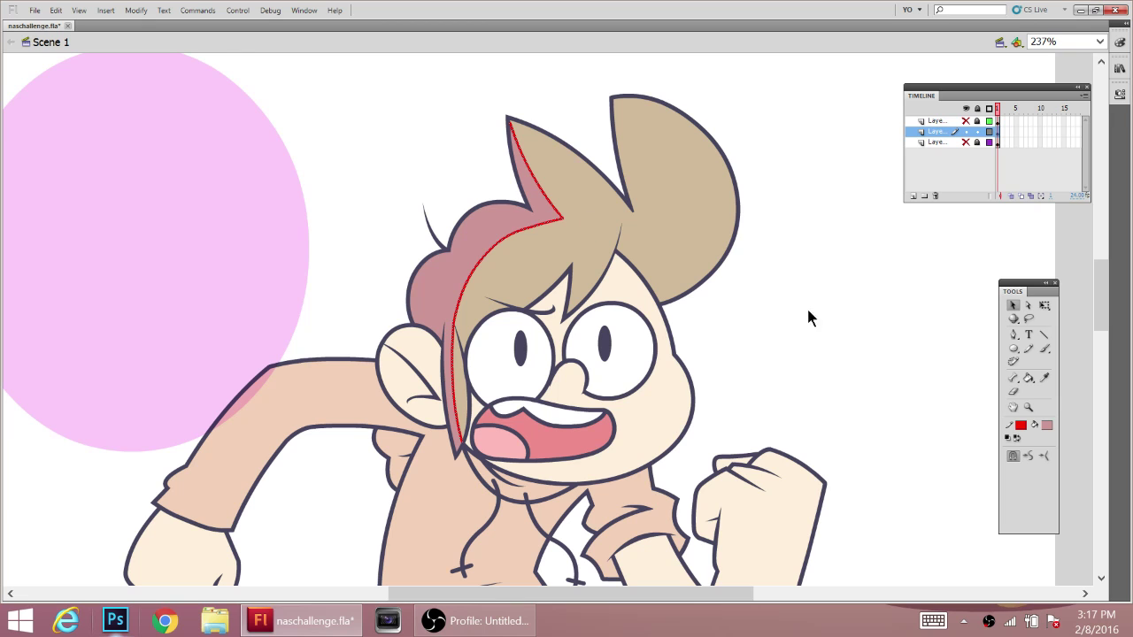
click(864, 271)
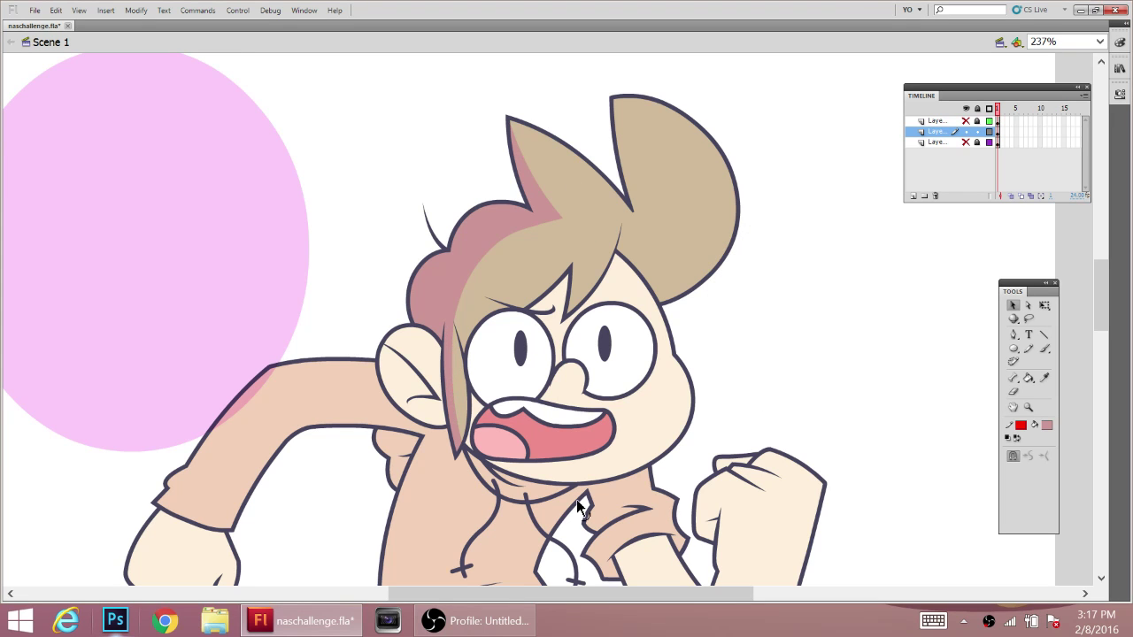
- Draw red Pencil shadow lines at the inner ear, across the forehead, under the nose and along the chin, and adjust the chin line
click(1029, 349)
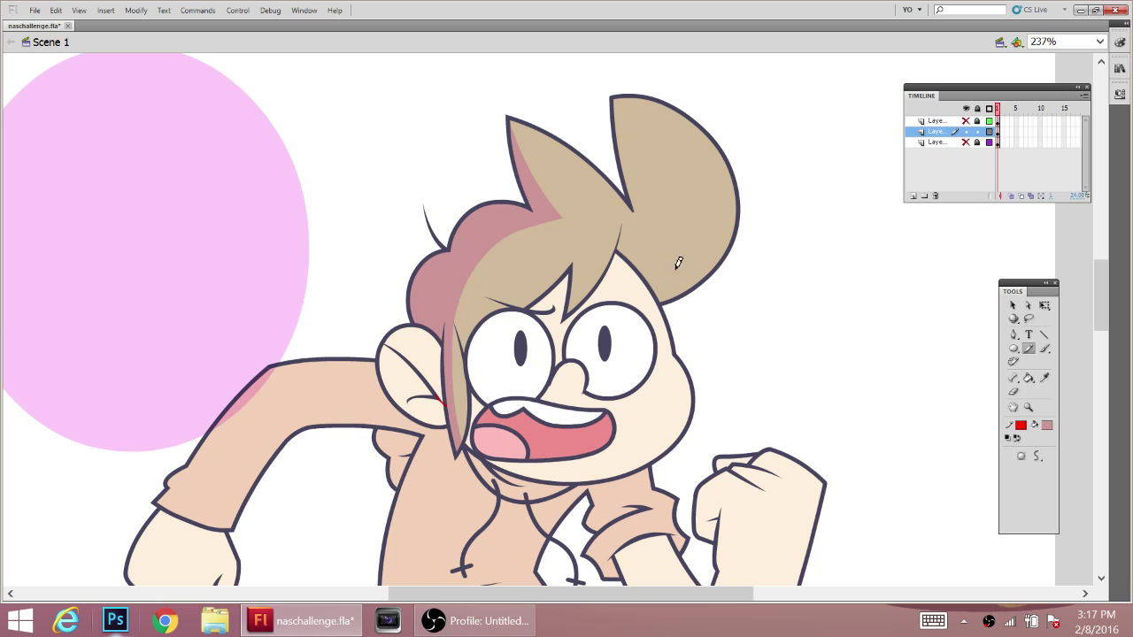
drag(658, 276, 490, 342)
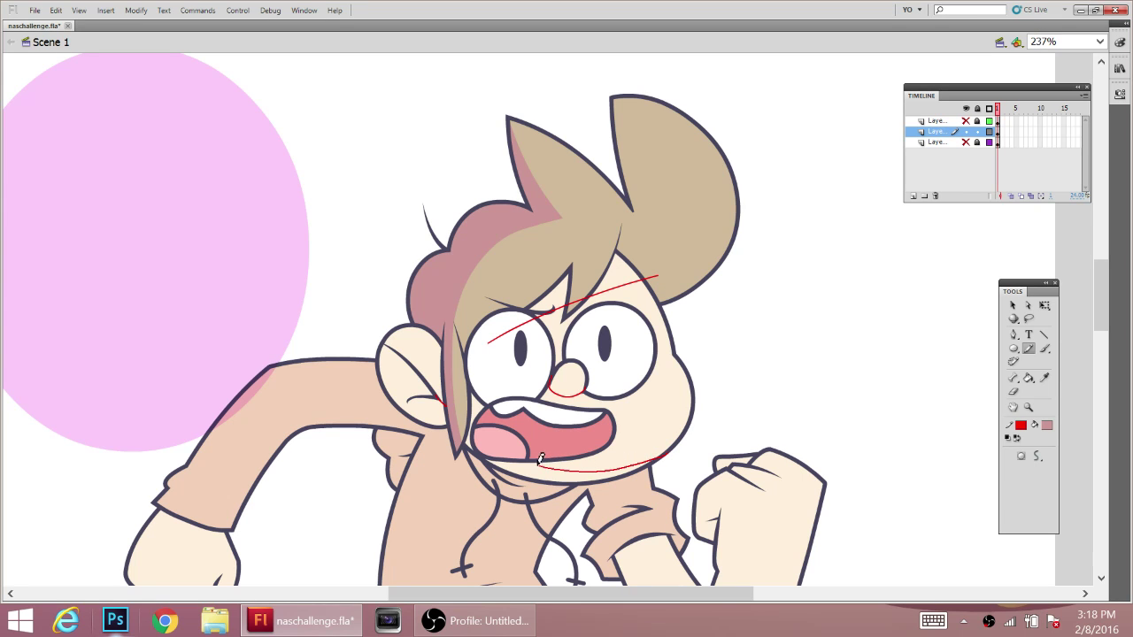
click(1013, 306)
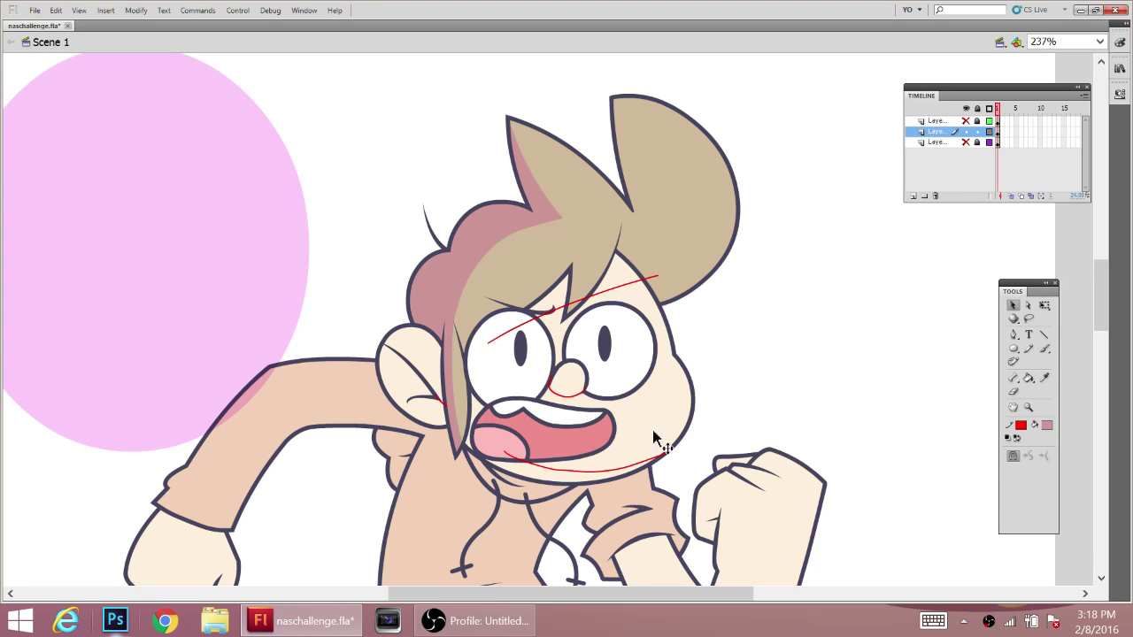
drag(622, 475, 625, 468)
- Place the oval over the face, sample the tinted skin color as the fill color, and move the oval back off the face
drag(238, 290, 638, 384)
click(1047, 426)
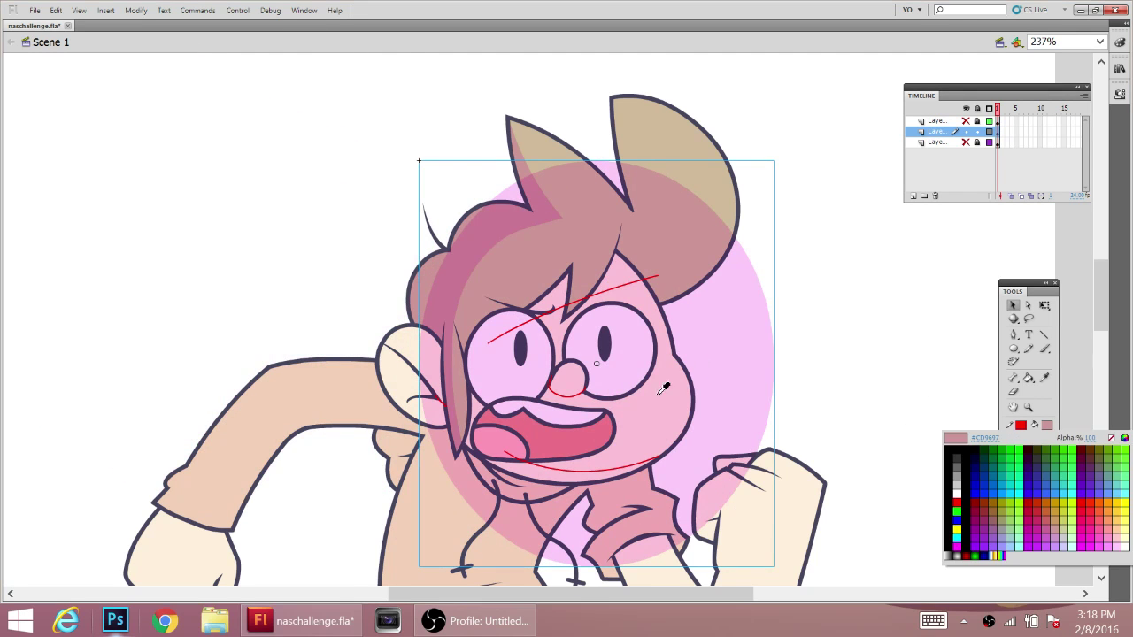
click(655, 413)
mouse_move(723, 415)
mouse_down()
mouse_move(435, 399)
mouse_move(307, 365)
mouse_up()
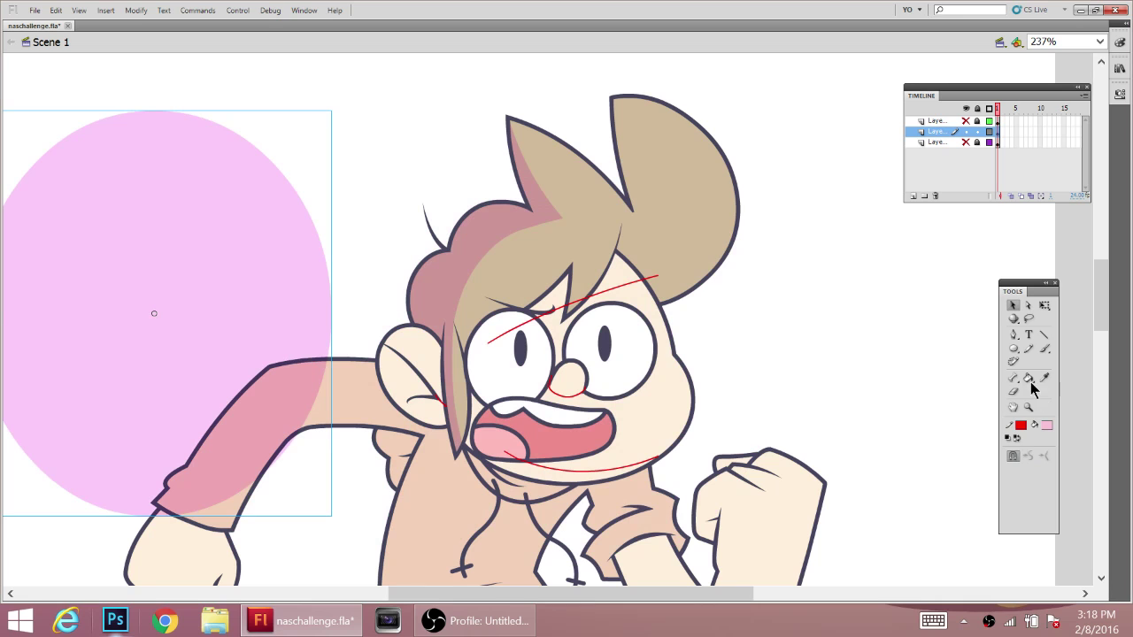
- Fill the forehead, inner ear, chin and nose shadow areas with the sampled pink skin shade using the Paint Bucket
click(1029, 378)
click(638, 275)
click(538, 308)
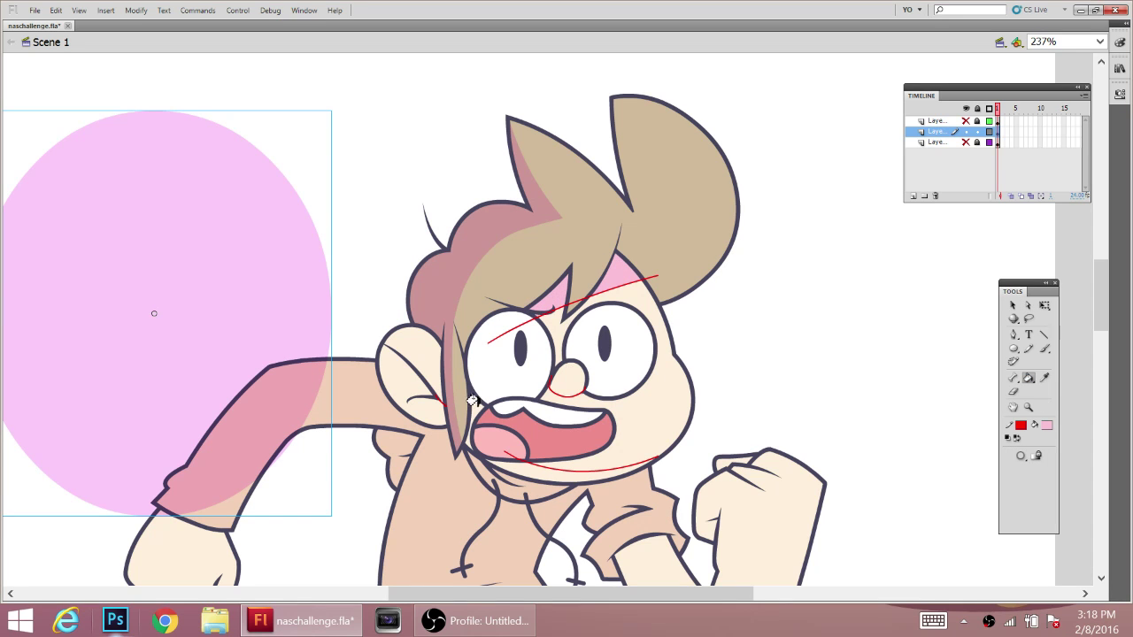
click(402, 376)
click(553, 468)
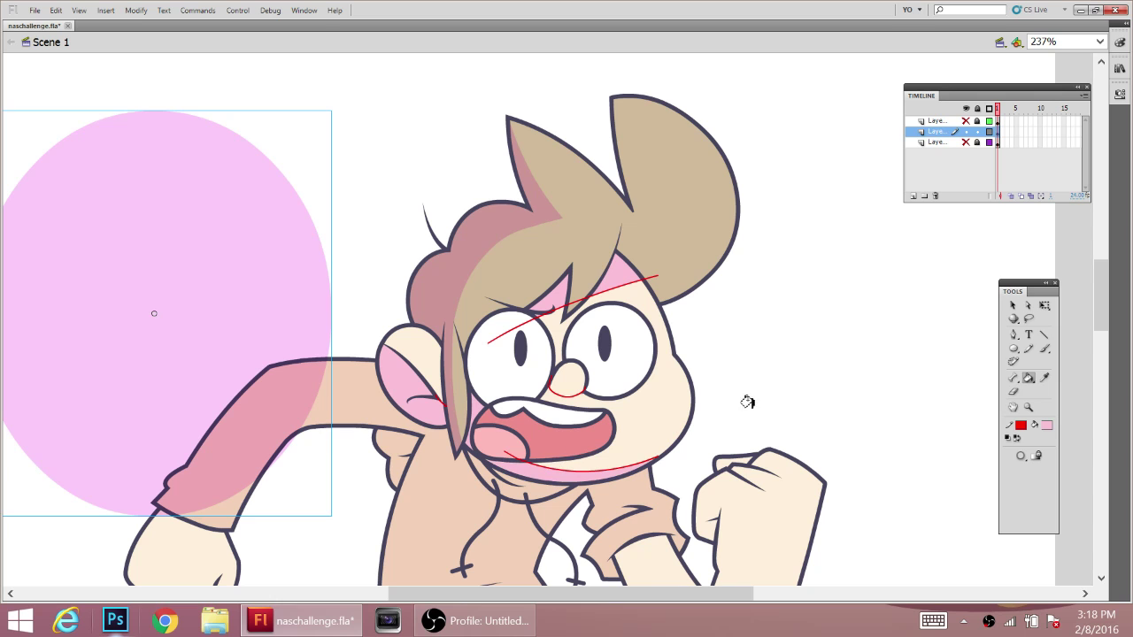
click(565, 374)
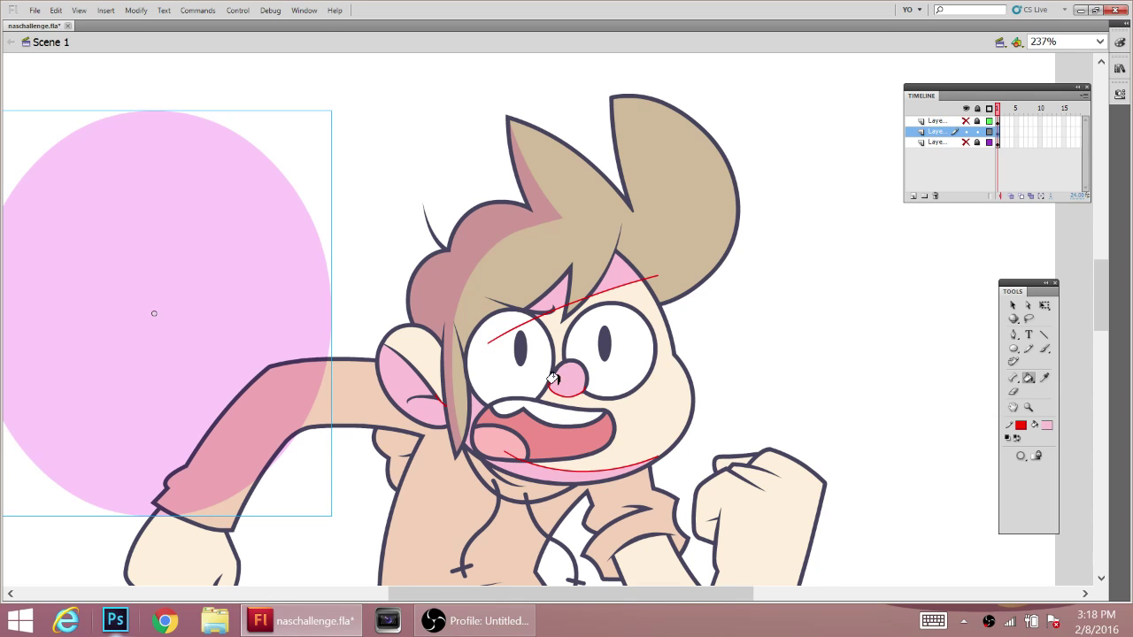
- Mix a light peach fill color with hue 20 and saturation 196, add it to the custom colors, and fill the nose
click(1048, 425)
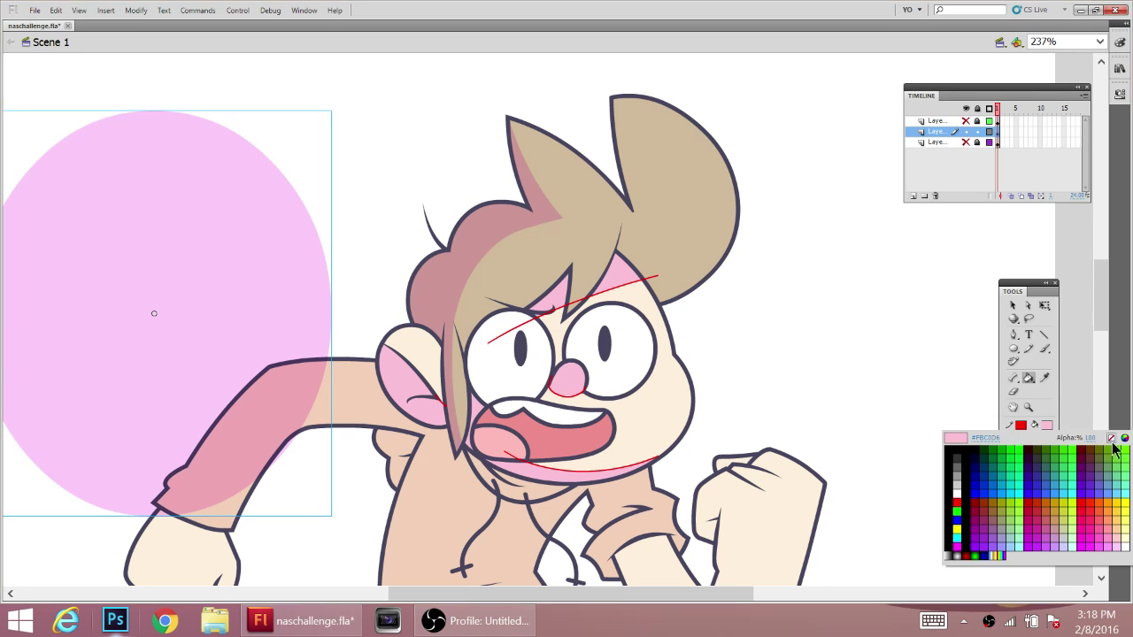
click(1124, 439)
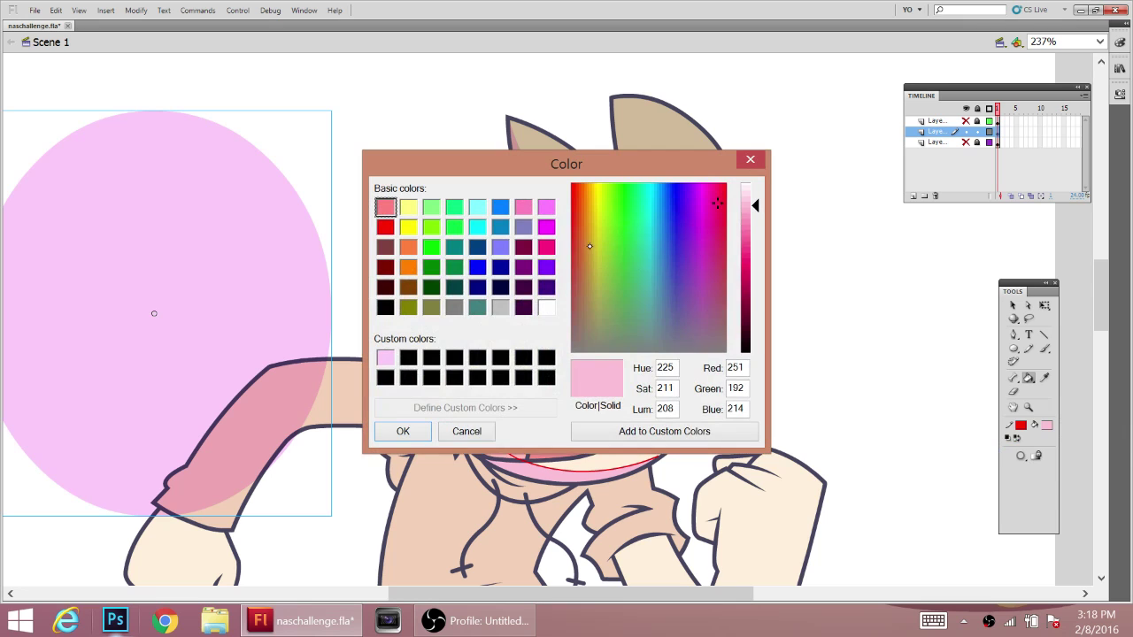
click(585, 214)
drag(755, 207, 754, 210)
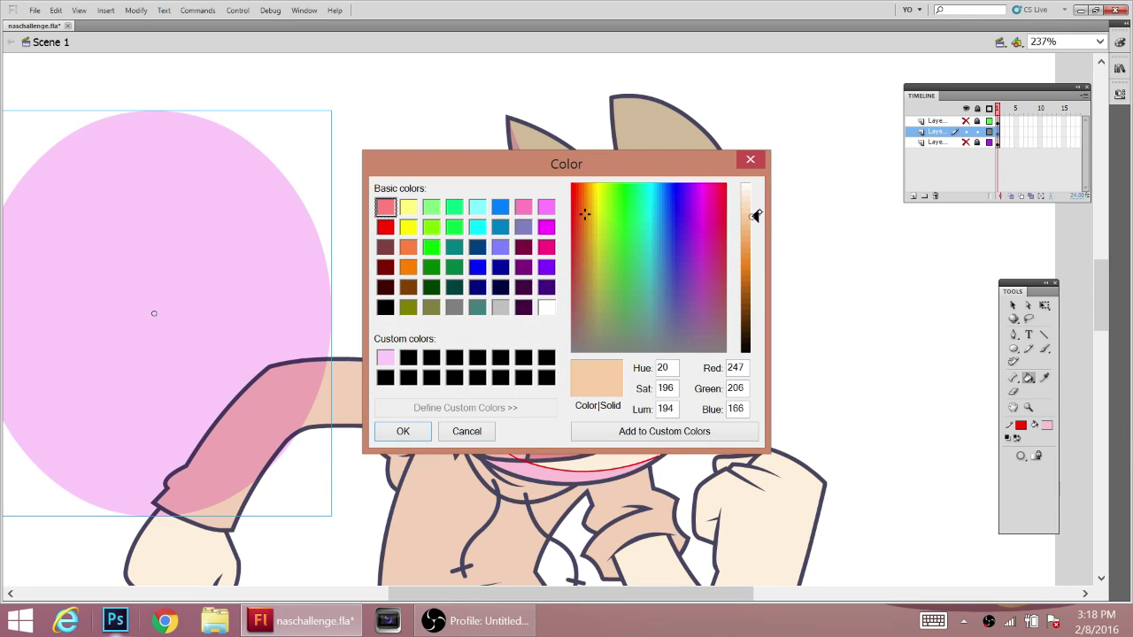
click(754, 207)
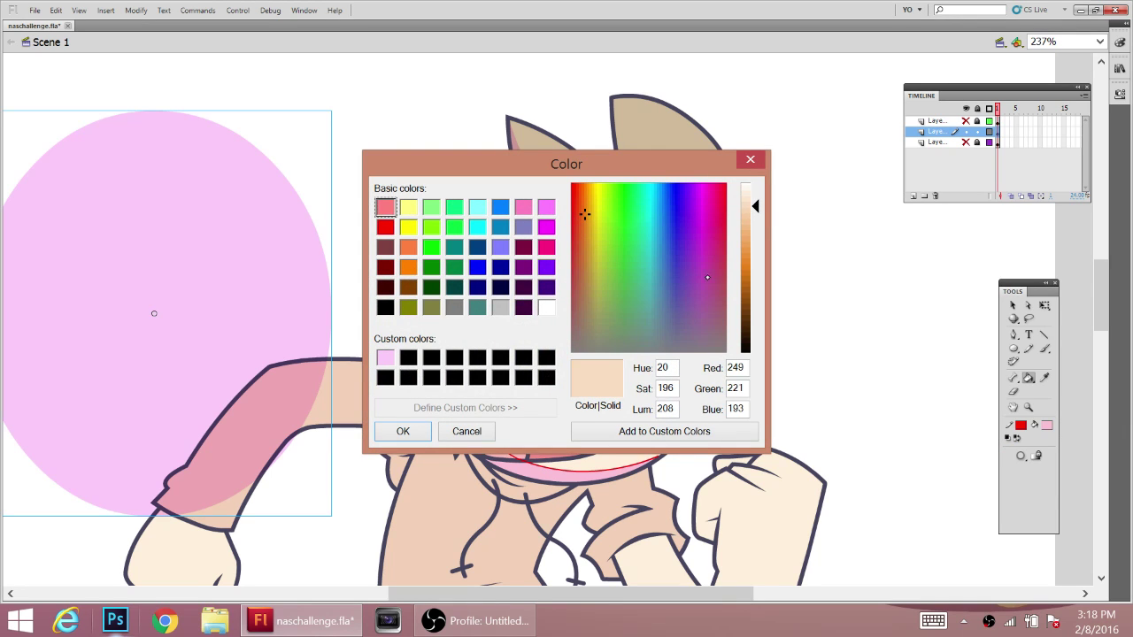
drag(753, 206, 753, 209)
click(606, 431)
click(416, 432)
click(569, 372)
- Select all artwork on the layer, set its stroke color to none to remove the red guide lines, and deselect
right_click(835, 331)
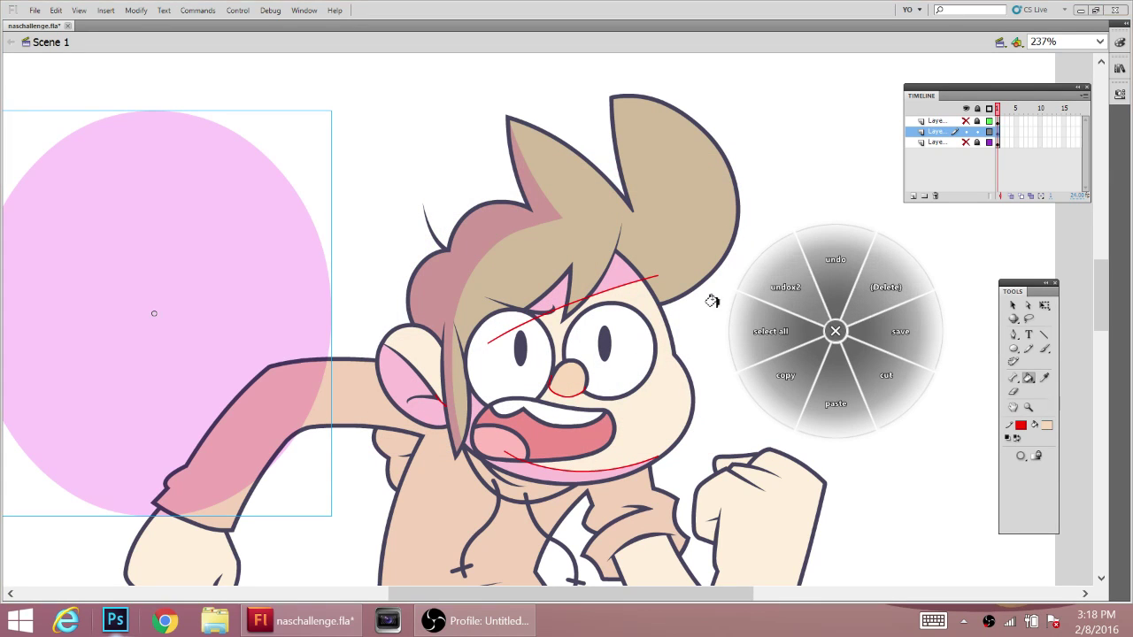
click(835, 331)
right_click(912, 314)
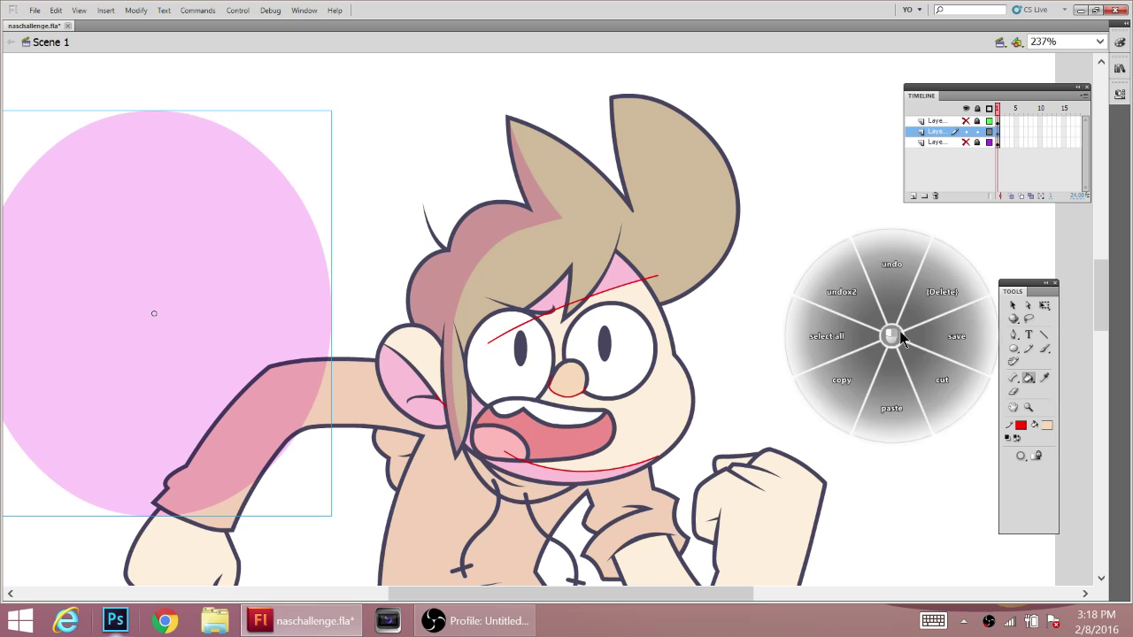
click(840, 349)
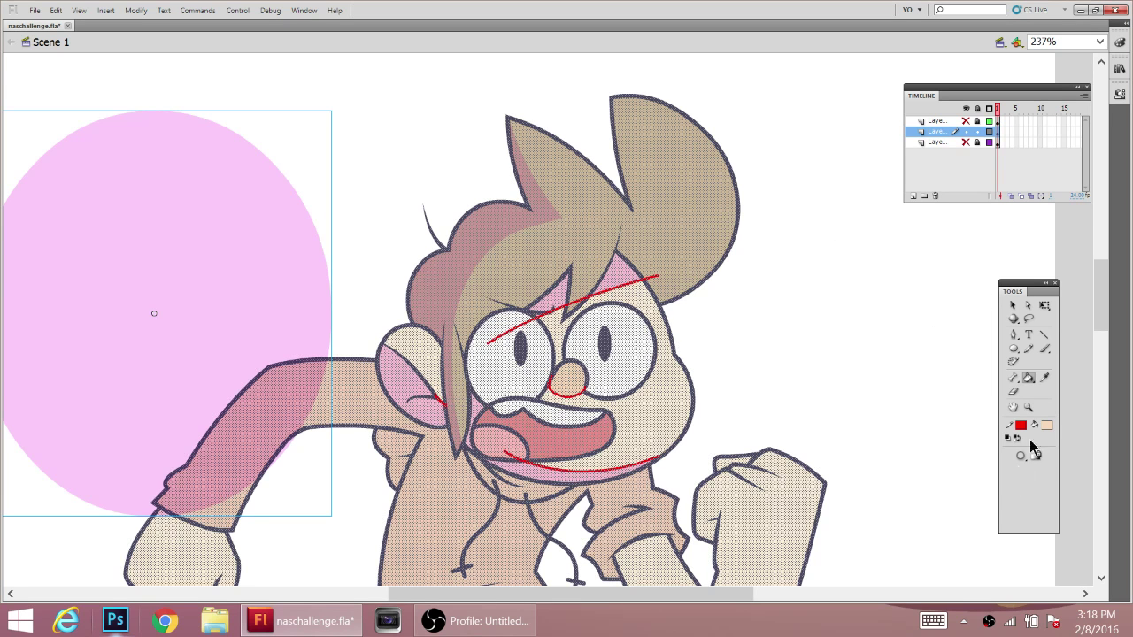
click(1021, 427)
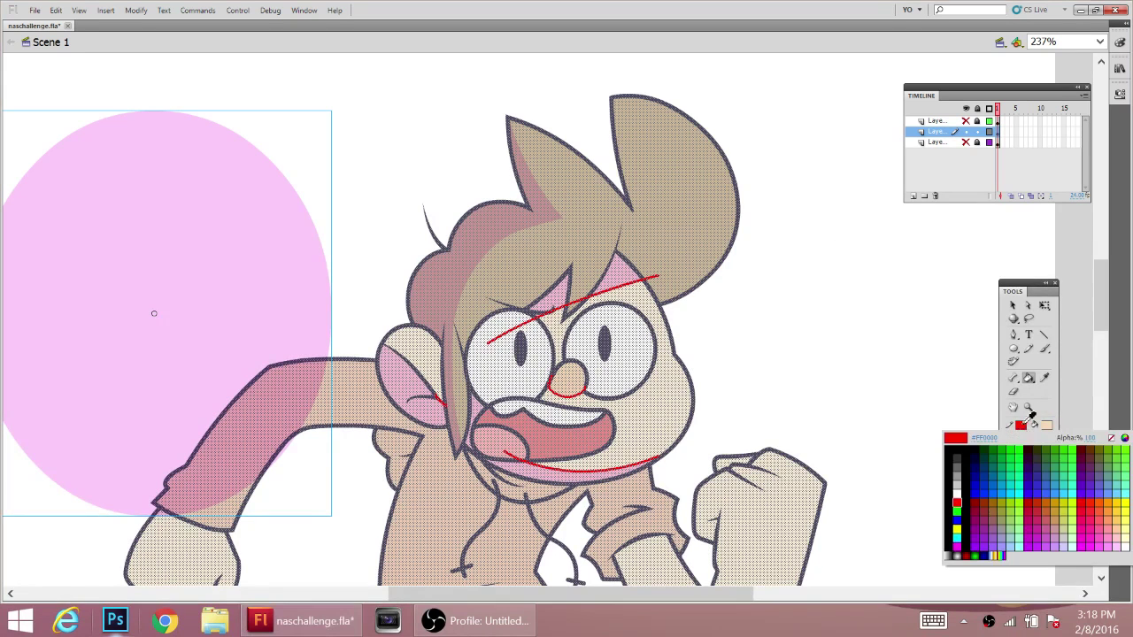
click(1112, 438)
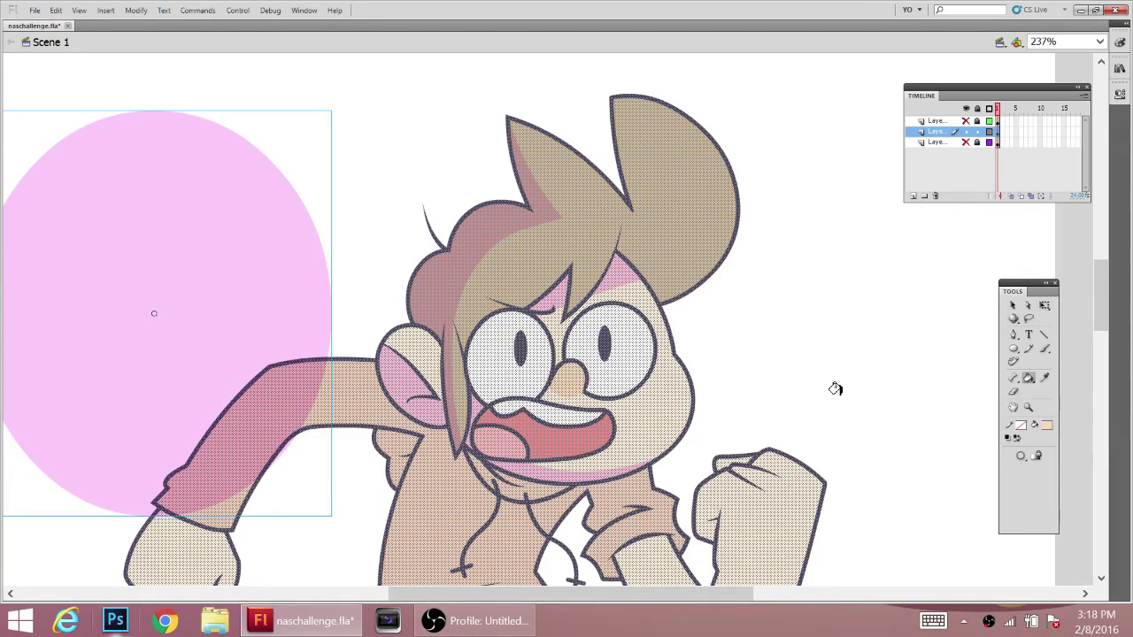
key(v)
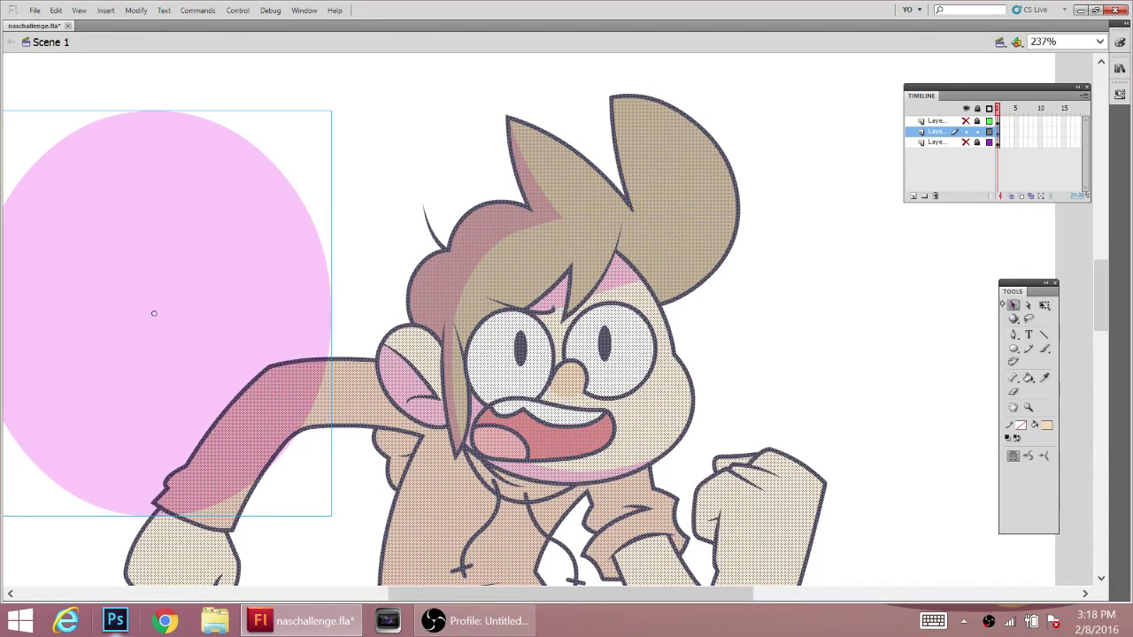
click(832, 320)
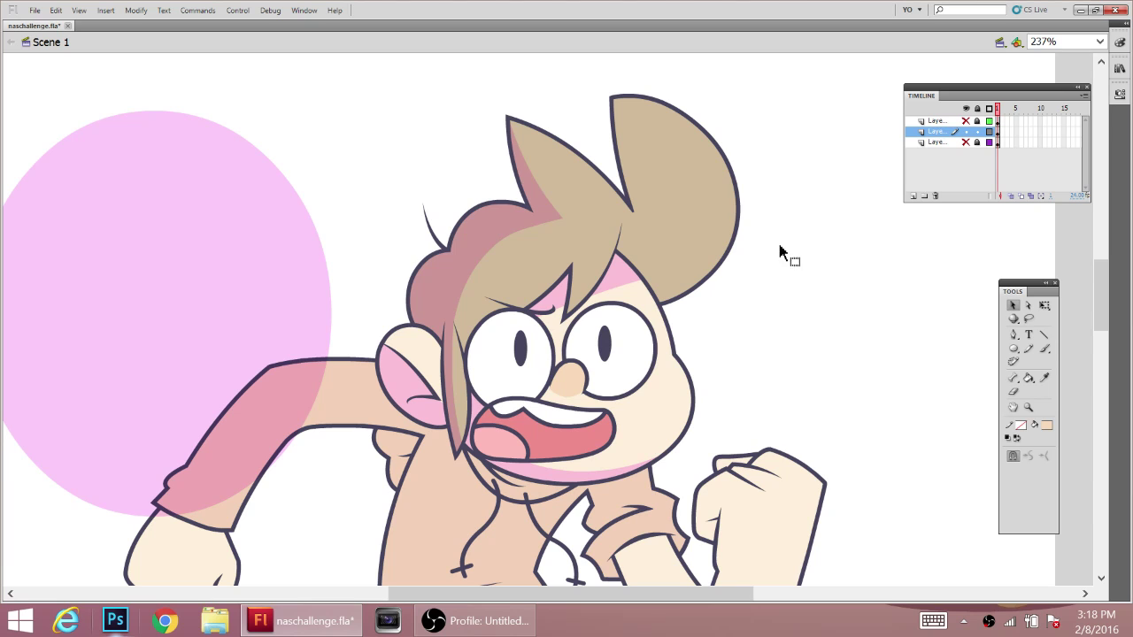
- Save the document
right_click(805, 266)
click(805, 267)
middle_click(795, 250)
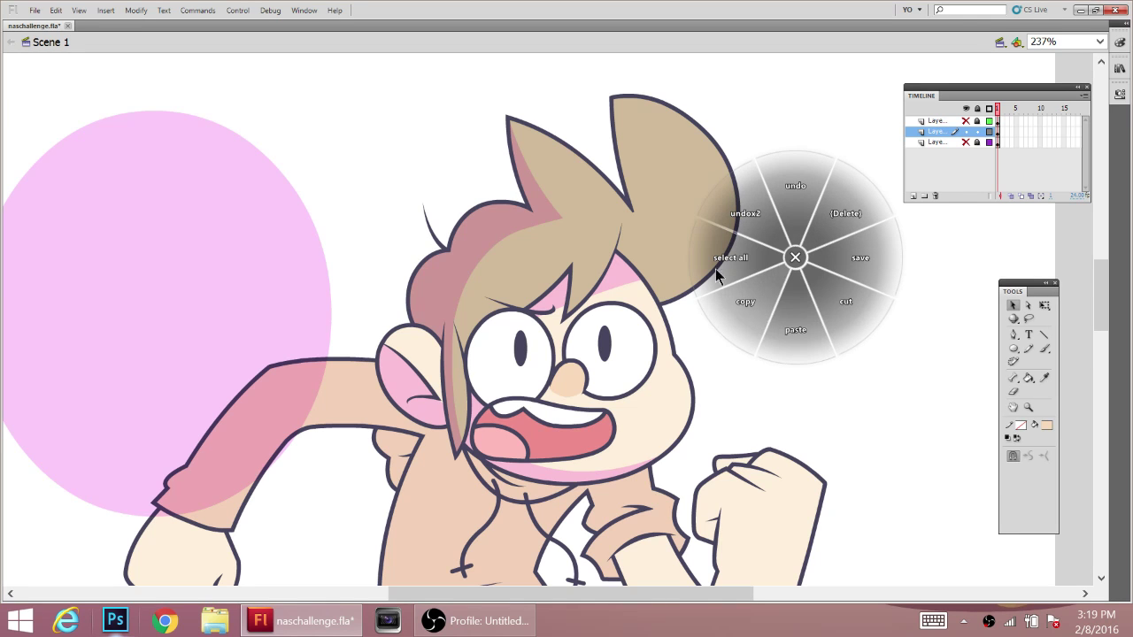
click(877, 255)
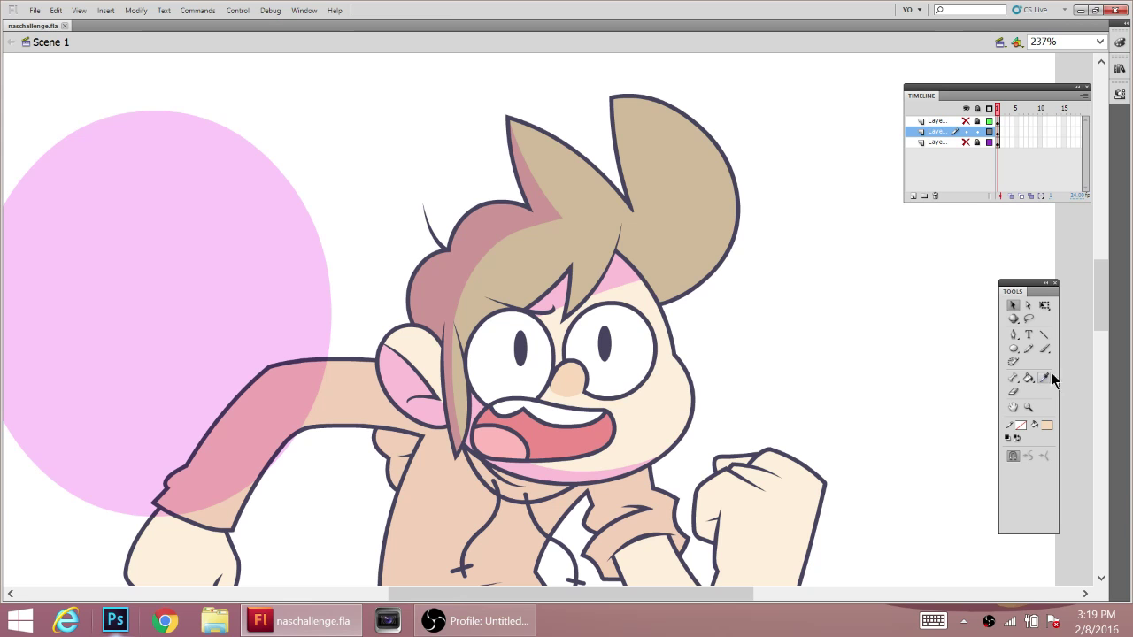
- Move the pink oval off the arm and draw red Pencil shadow lines on the sleeve, shoulder, collar area and lowered hand
drag(1102, 317, 1103, 336)
click(239, 234)
mouse_move(239, 234)
mouse_down()
mouse_move(645, 460)
mouse_move(862, 342)
mouse_move(642, 405)
mouse_move(624, 363)
mouse_move(512, 312)
mouse_move(304, 248)
mouse_move(245, 299)
mouse_move(152, 222)
mouse_up()
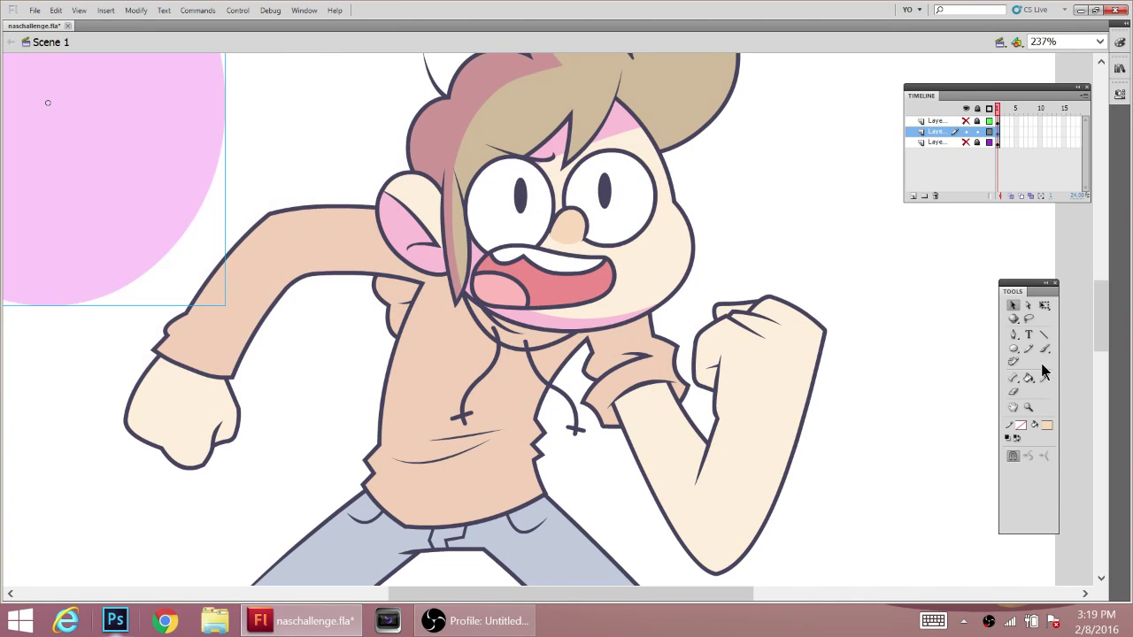
click(1029, 348)
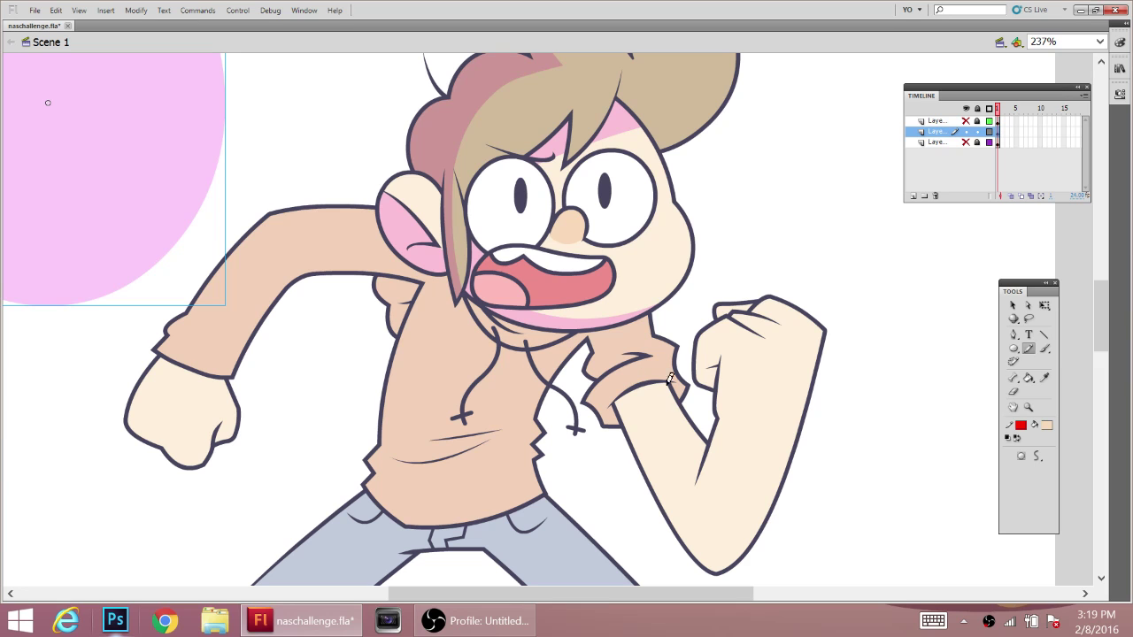
drag(638, 602, 602, 601)
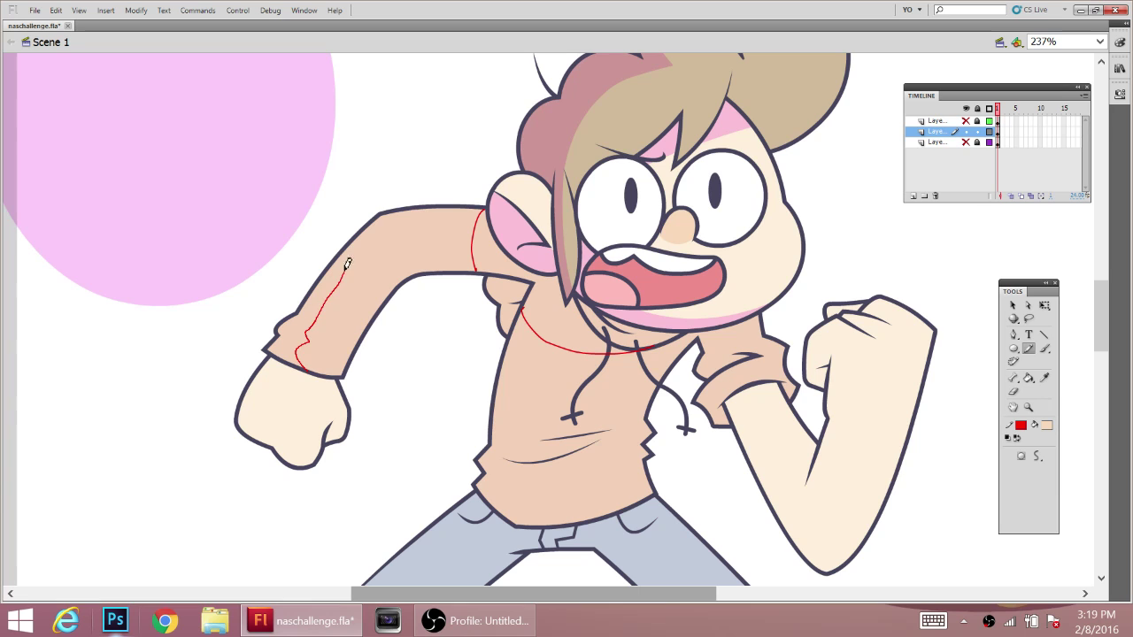
drag(382, 215, 481, 196)
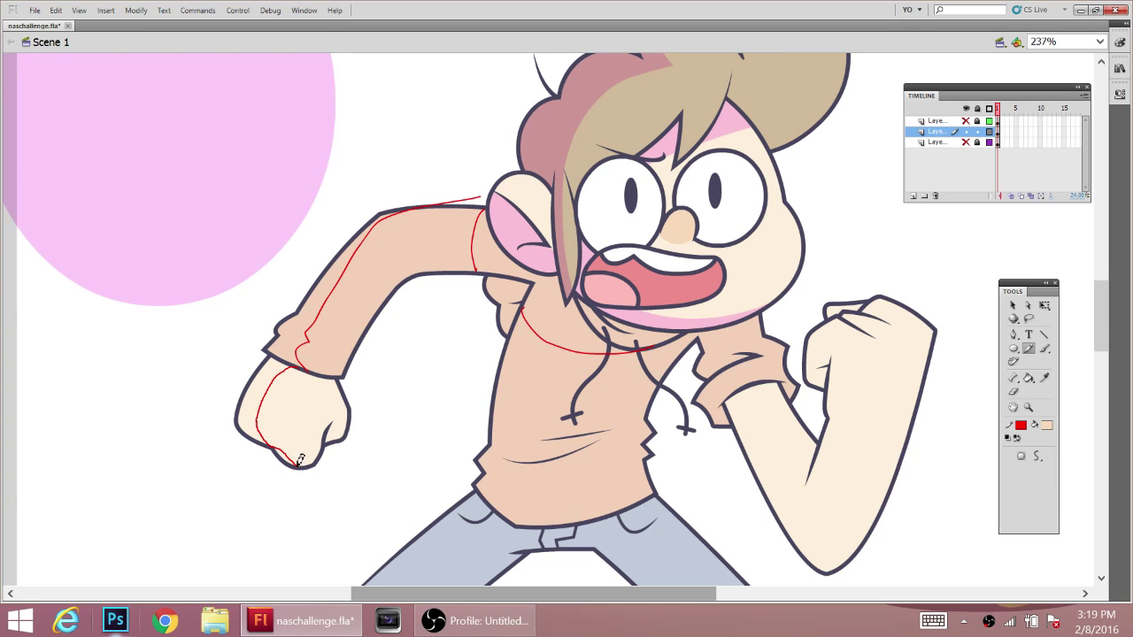
drag(301, 459, 308, 467)
- Draw a red Pencil shadow line down the shirt's side, around its fold and along the hem
scroll(1098, 310, down, 3)
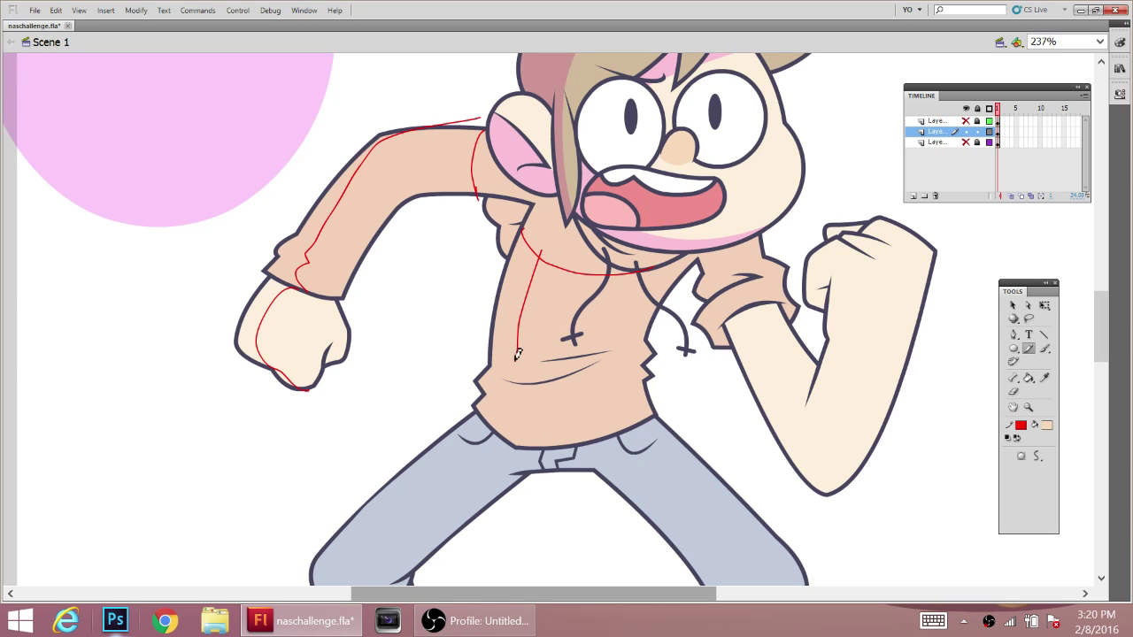
drag(519, 382, 513, 383)
drag(599, 432, 609, 434)
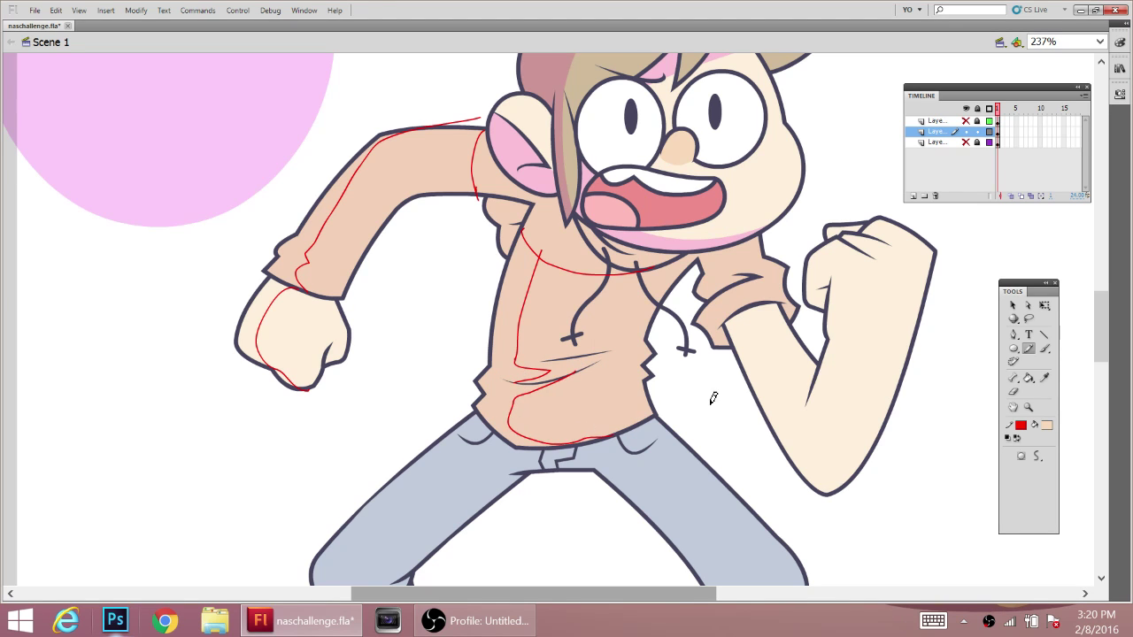
- Place the oval over the lowered arm, sample the tinted sleeve color as the fill color, and move the oval back off the arm
click(1013, 305)
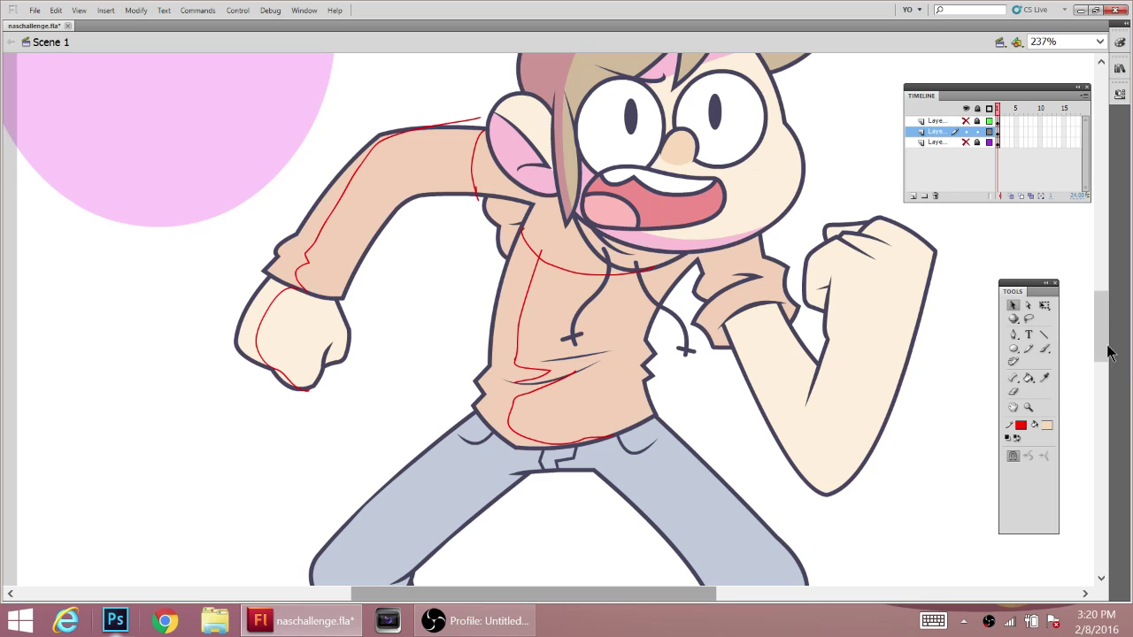
scroll(1109, 352, up, 5)
drag(256, 226, 414, 396)
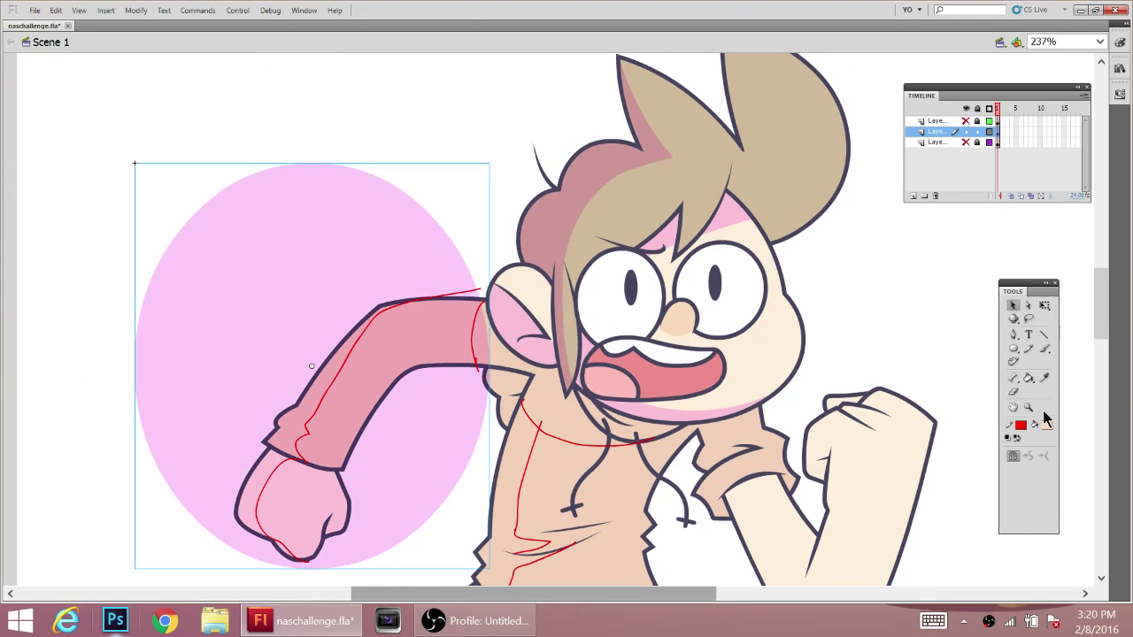
click(1047, 427)
click(324, 375)
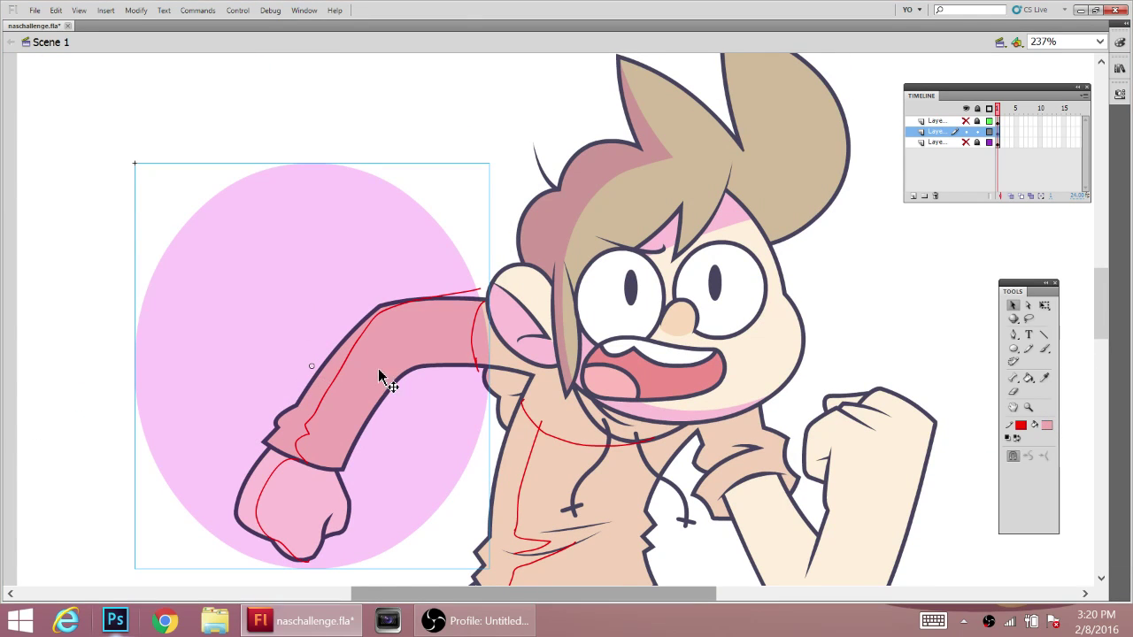
drag(384, 378, 239, 180)
- Fill the sleeve, shoulder, collar and side shadow areas of the shirt with the sampled shade using the Paint Bucket
click(1029, 378)
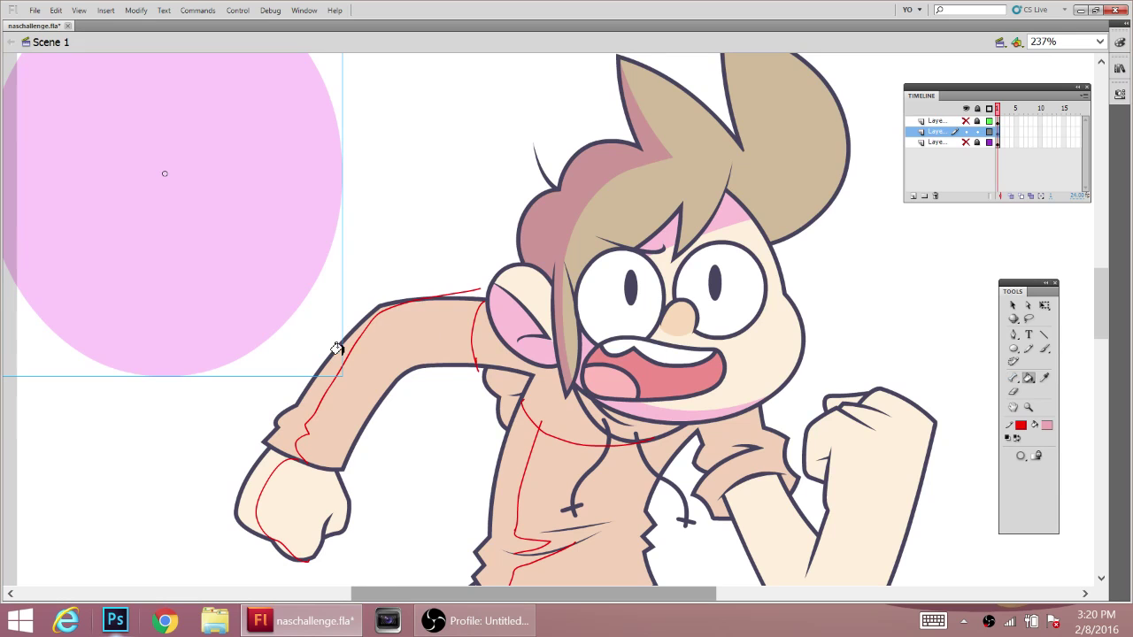
click(315, 394)
click(510, 346)
click(504, 374)
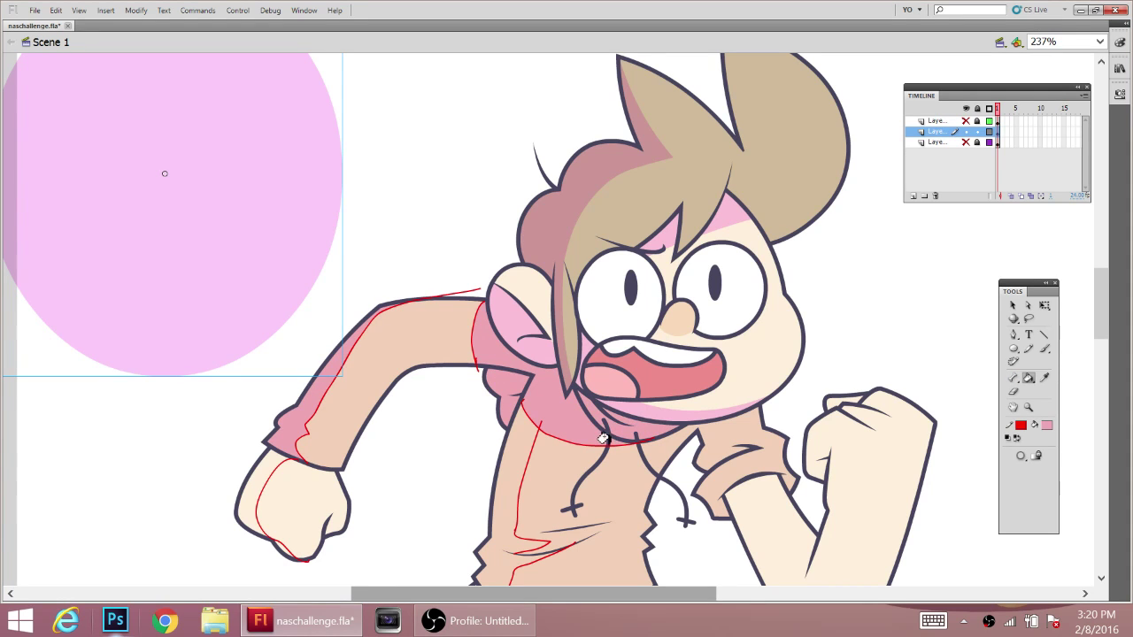
click(609, 437)
drag(1103, 304, 1103, 327)
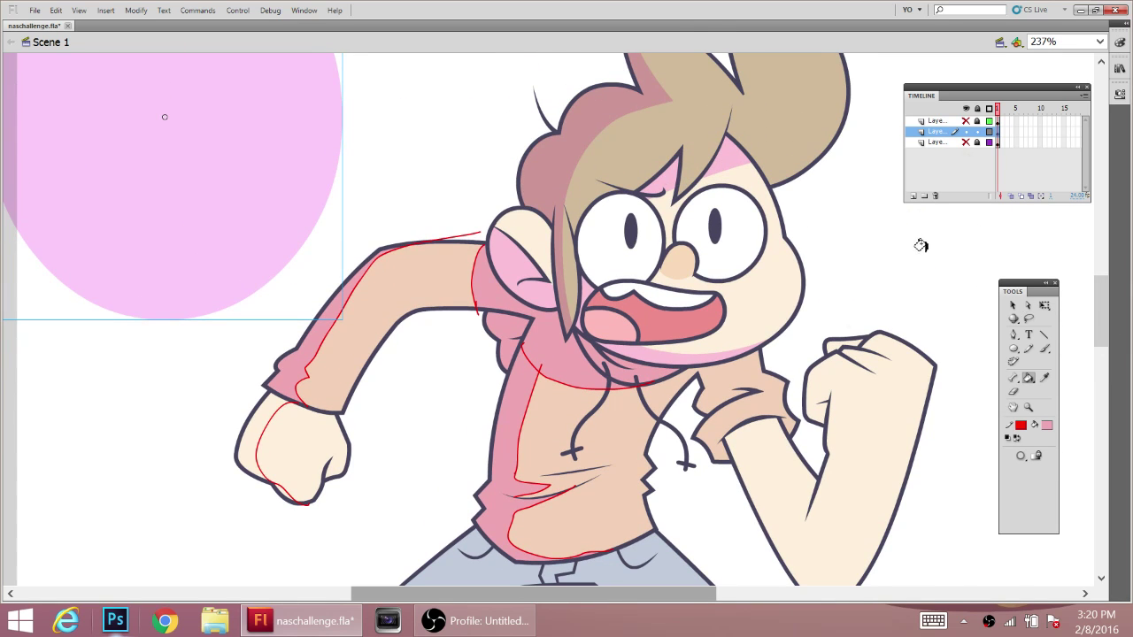
- Select all artwork and set the stroke color to none to remove the red shirt and hand guide lines
right_click(925, 251)
click(875, 253)
click(1021, 427)
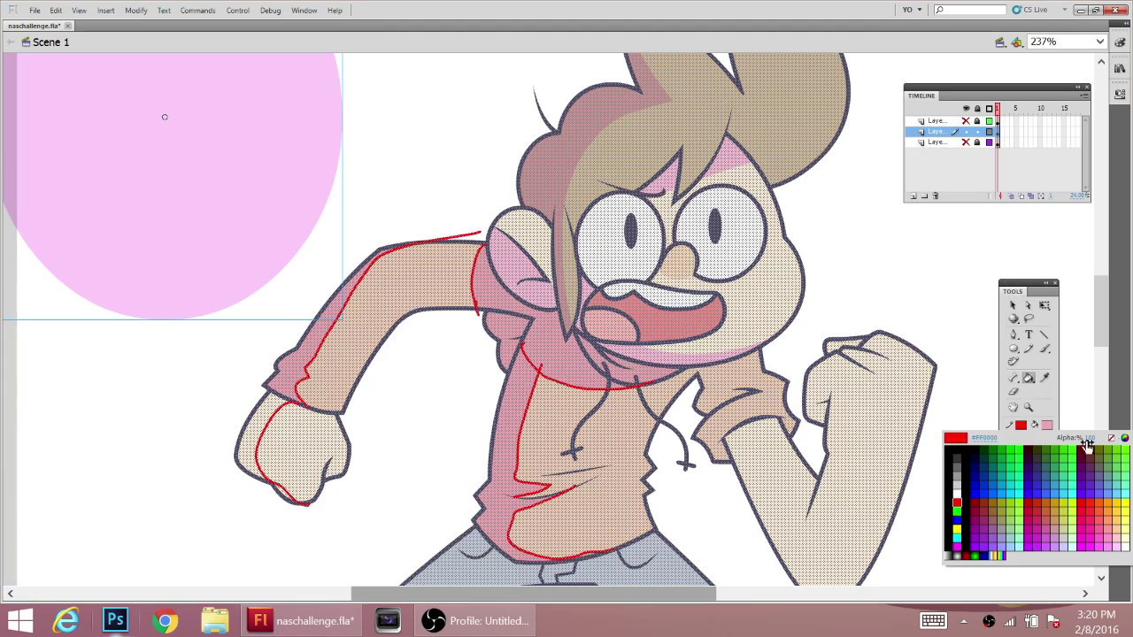
click(1112, 438)
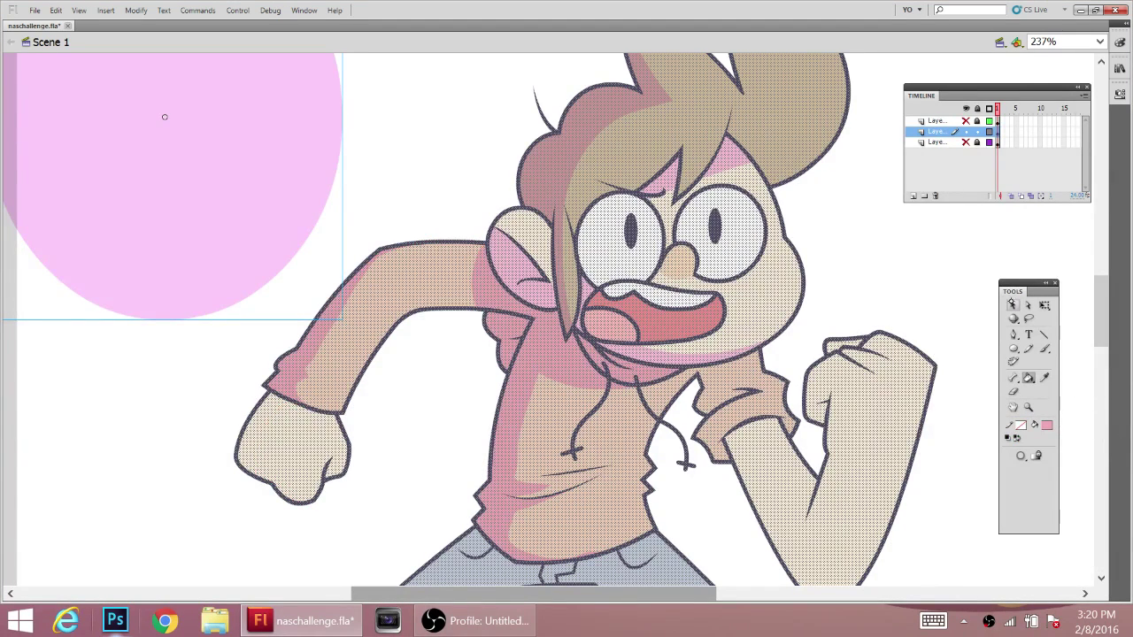
- Redraw red Pencil shadow lines on the lowered hand and fill its shadow areas with the pink sampled from the inner ear
click(1029, 348)
mouse_move(325, 413)
mouse_down()
mouse_move(263, 469)
mouse_move(269, 497)
mouse_up()
drag(329, 459, 338, 483)
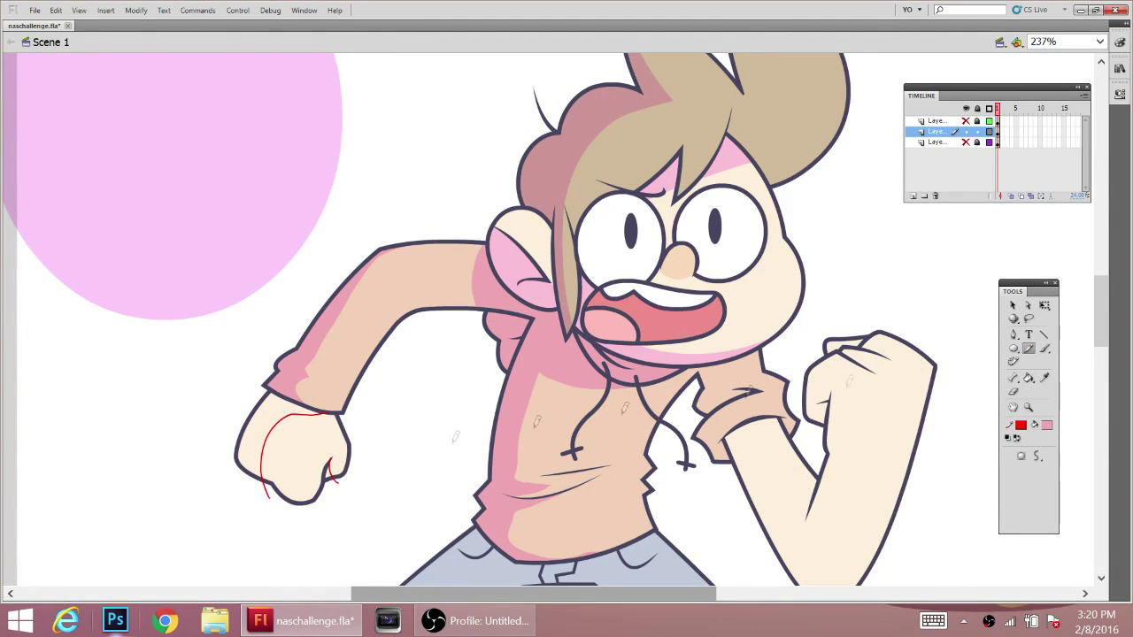
click(1029, 378)
click(1047, 426)
click(510, 264)
click(253, 436)
click(328, 471)
- Draw red Pencil shadow lines on the raised arm's rolled sleeve, along the forearm's lower edge and across the fist
click(1028, 348)
drag(1101, 310, 1100, 322)
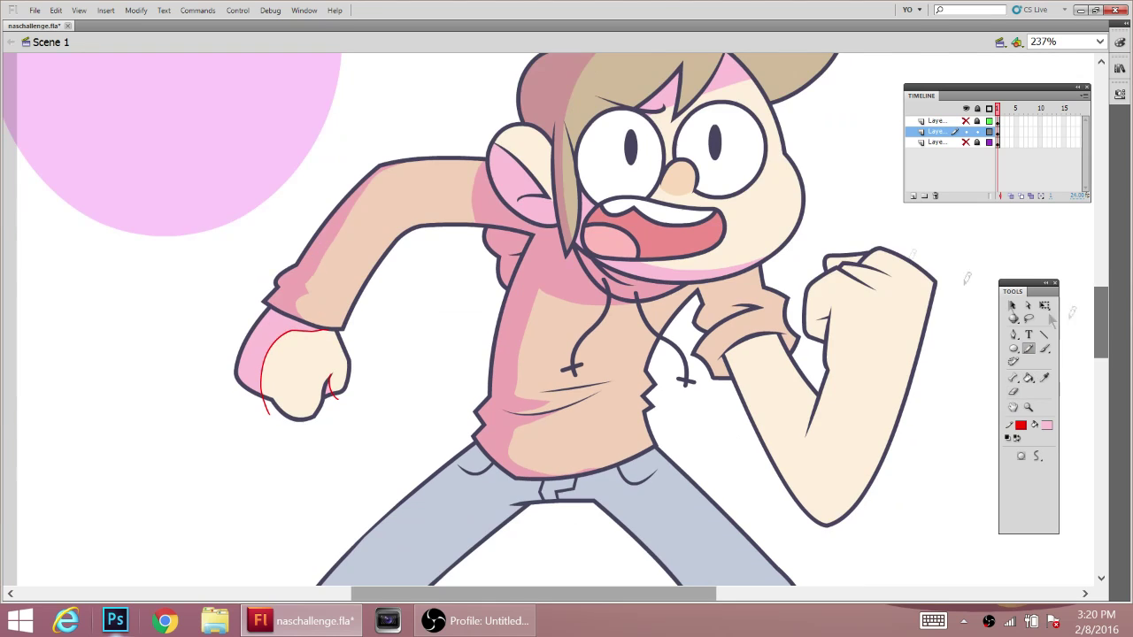
mouse_move(698, 287)
mouse_down()
mouse_move(742, 306)
mouse_move(752, 399)
mouse_move(852, 512)
mouse_up()
key(v)
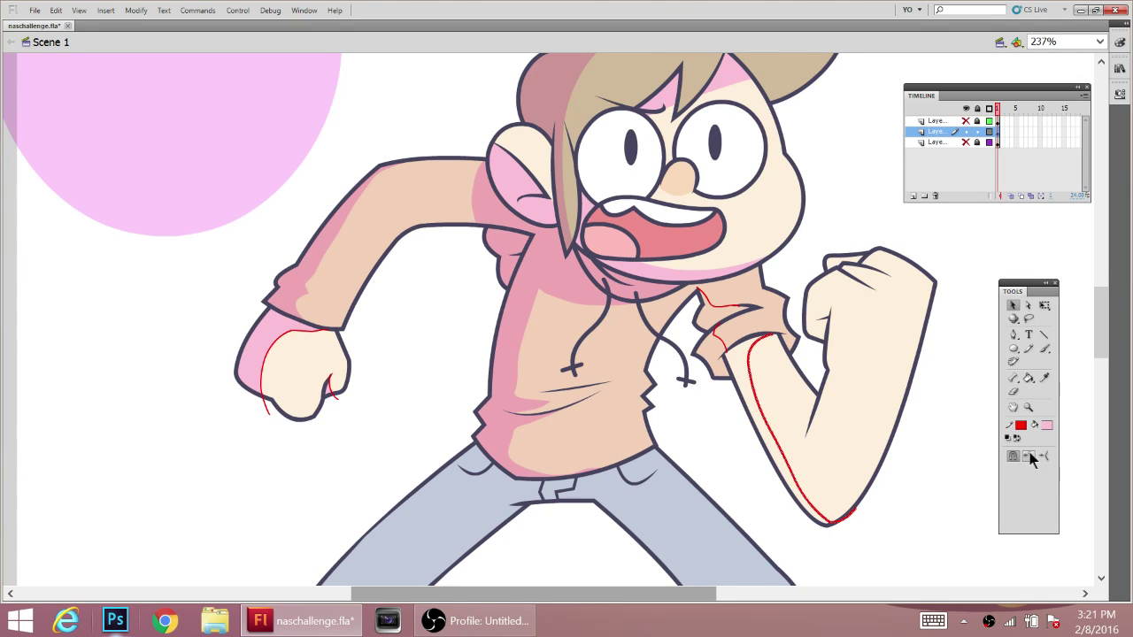
click(1028, 348)
mouse_move(807, 436)
mouse_down()
mouse_move(855, 314)
mouse_move(837, 289)
mouse_move(813, 286)
mouse_move(884, 241)
mouse_up()
- Fill the forearm and fist shadow areas of the raised arm with the pink skin shade
click(1030, 378)
click(1047, 426)
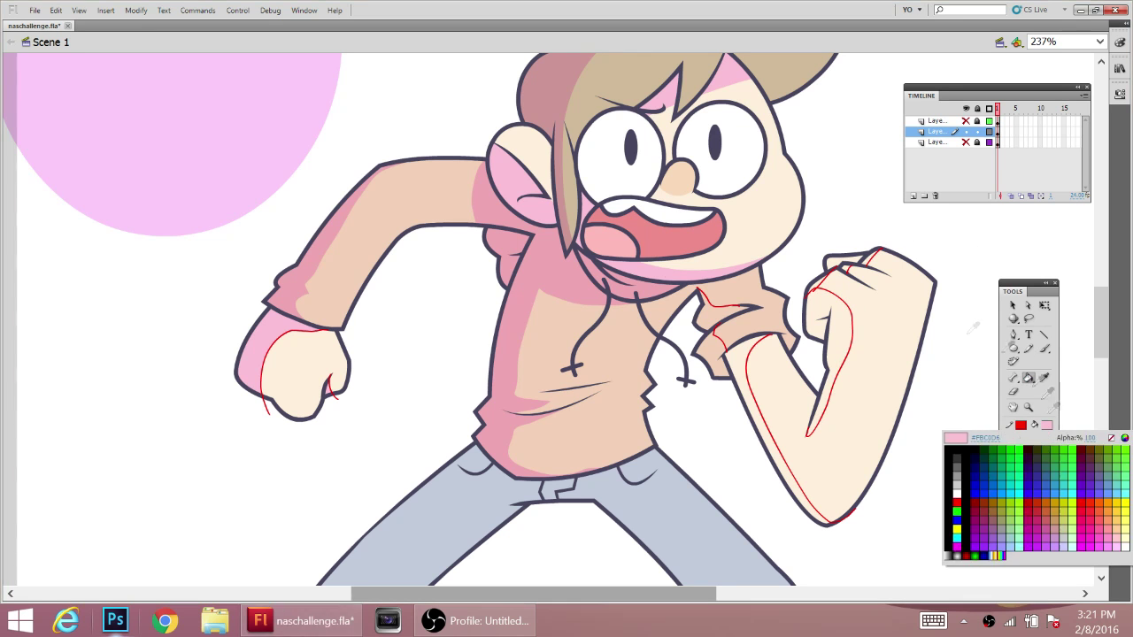
click(740, 361)
click(839, 336)
click(843, 261)
- Sample the shirt's shadow color and fill the shadow areas of the raised arm's rolled sleeve with it
click(1048, 425)
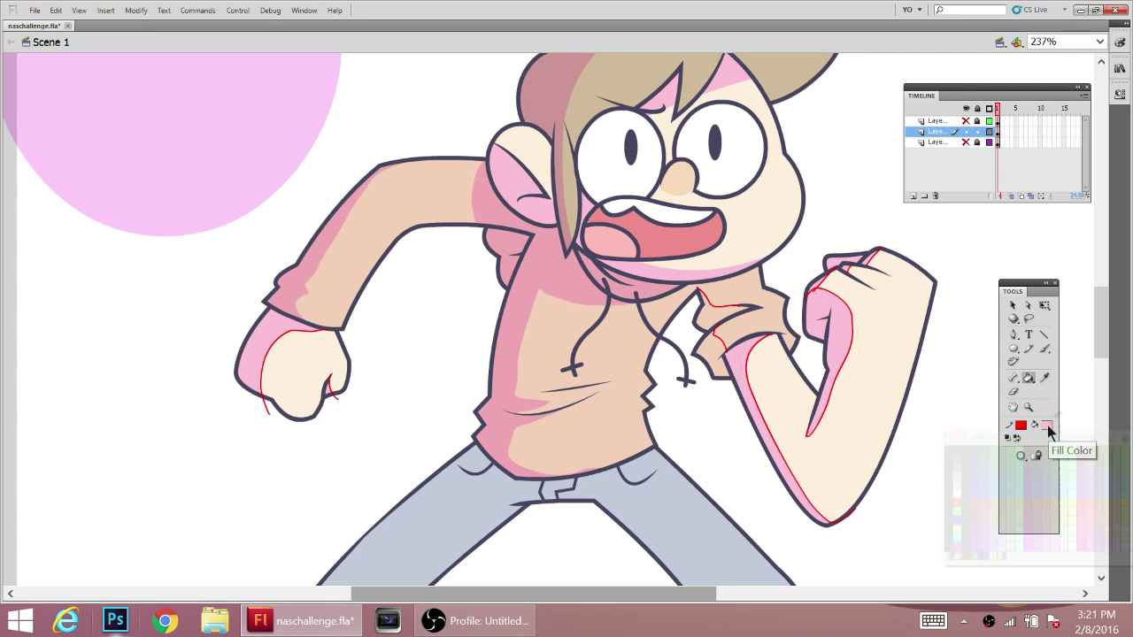
click(655, 292)
click(713, 316)
click(711, 354)
- Move the oval down beside the bent knee and draw red Pencil shadow lines along the jeans' waist and both legs
mouse_move(1103, 331)
mouse_down()
mouse_move(1104, 316)
mouse_move(1103, 326)
mouse_up()
click(1013, 307)
mouse_move(168, 160)
mouse_down()
mouse_move(150, 566)
mouse_move(147, 415)
mouse_up()
click(1029, 349)
mouse_move(659, 172)
mouse_down()
mouse_move(518, 211)
mouse_move(477, 199)
mouse_move(335, 336)
mouse_move(382, 454)
mouse_move(430, 478)
mouse_move(405, 520)
mouse_up()
mouse_move(595, 226)
mouse_down()
mouse_move(667, 281)
mouse_move(748, 372)
mouse_move(763, 492)
mouse_move(818, 518)
mouse_move(783, 558)
mouse_up()
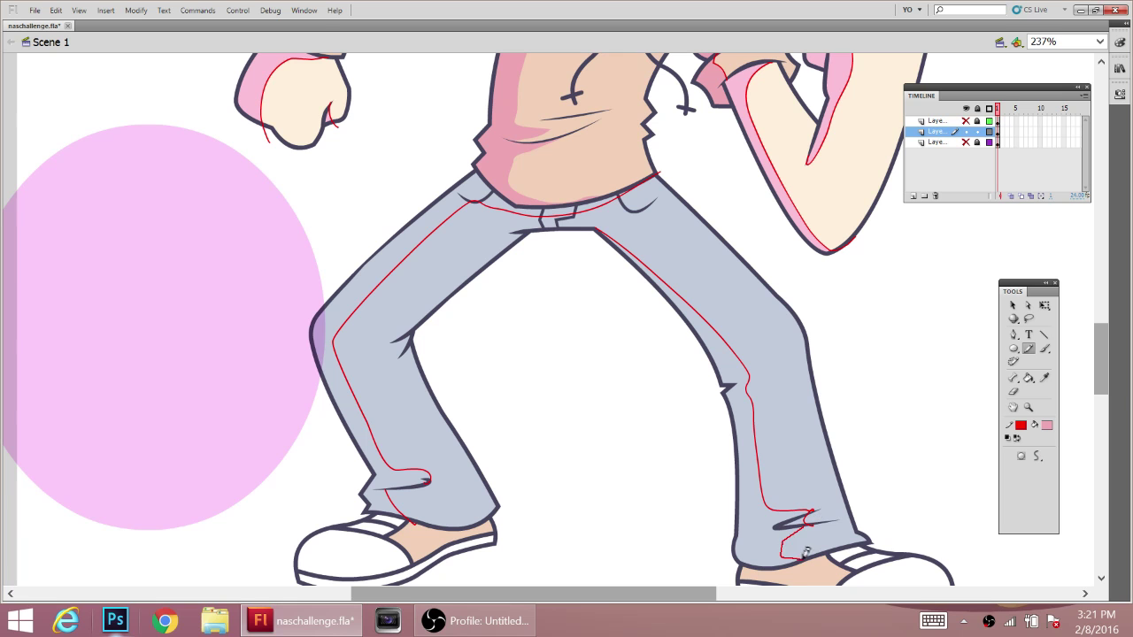
- Set the fill color to a muted purple and fill the shadow areas at the jeans' waist and on both legs
click(1048, 425)
click(1062, 496)
click(1028, 378)
click(588, 206)
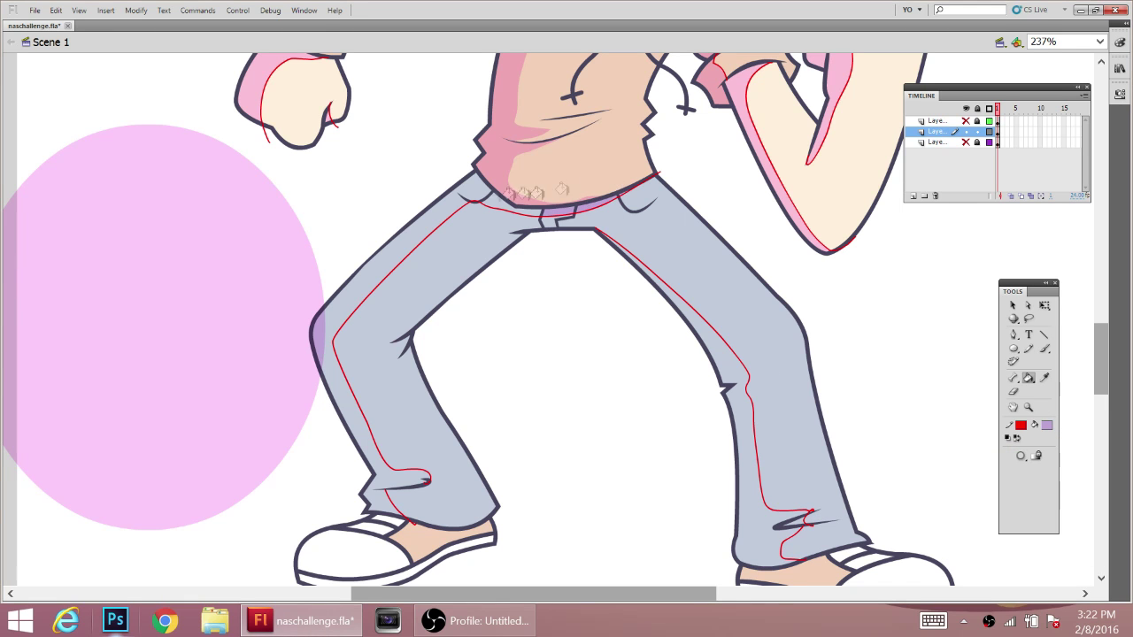
click(524, 209)
click(448, 205)
click(767, 528)
- Draw red Pencil shadow lines across the peach ankle sections of both shoes, below the jeans' hems
click(1030, 349)
drag(1102, 358, 1101, 369)
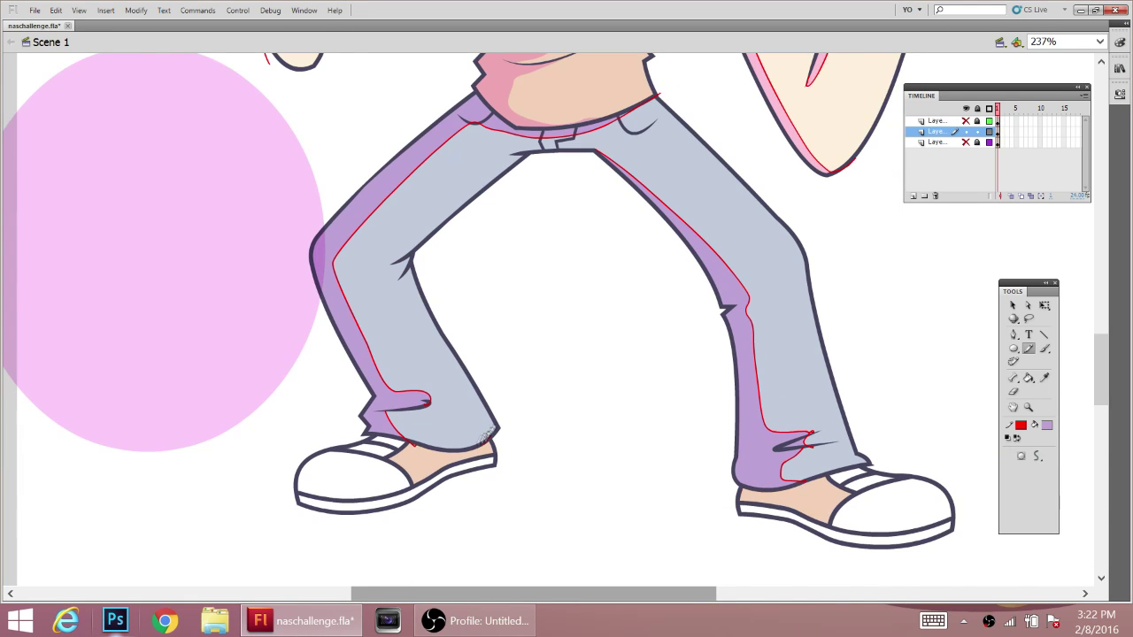
drag(490, 435, 389, 439)
drag(798, 507, 796, 511)
- Sample the shirt's pink shadow color and fill the shadow areas on the peach sections of both shoes with it
click(1029, 378)
click(1048, 425)
click(498, 95)
click(421, 450)
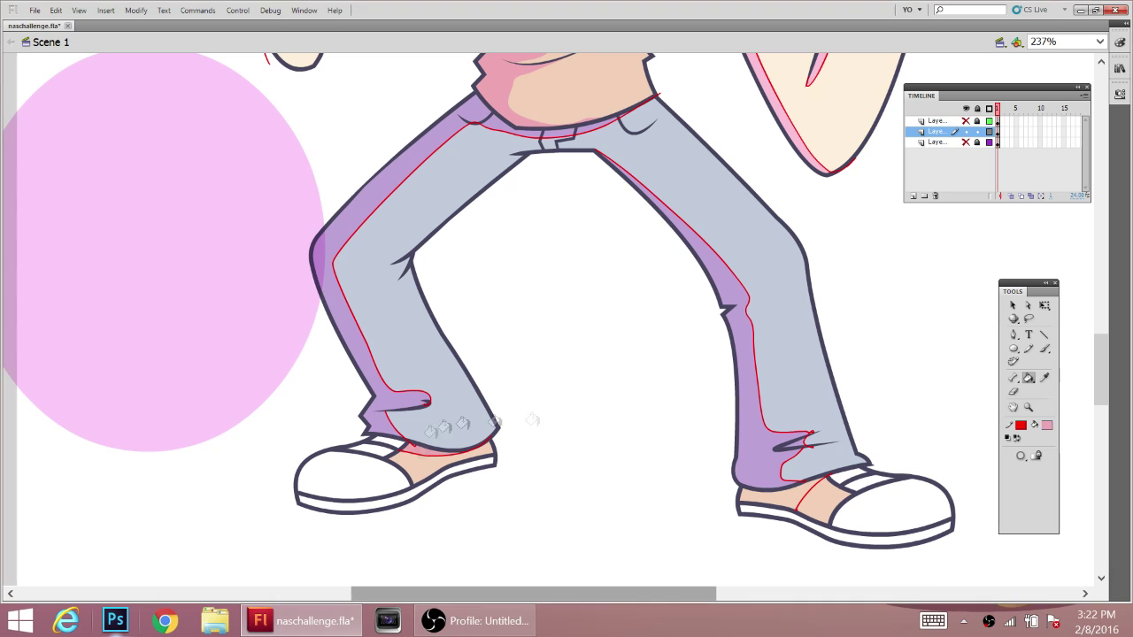
click(772, 497)
- Reposition the oval clear of the character's bent leg and set the fill color to a very light pink
click(1012, 306)
drag(204, 253, 331, 403)
drag(397, 536, 227, 480)
click(1048, 424)
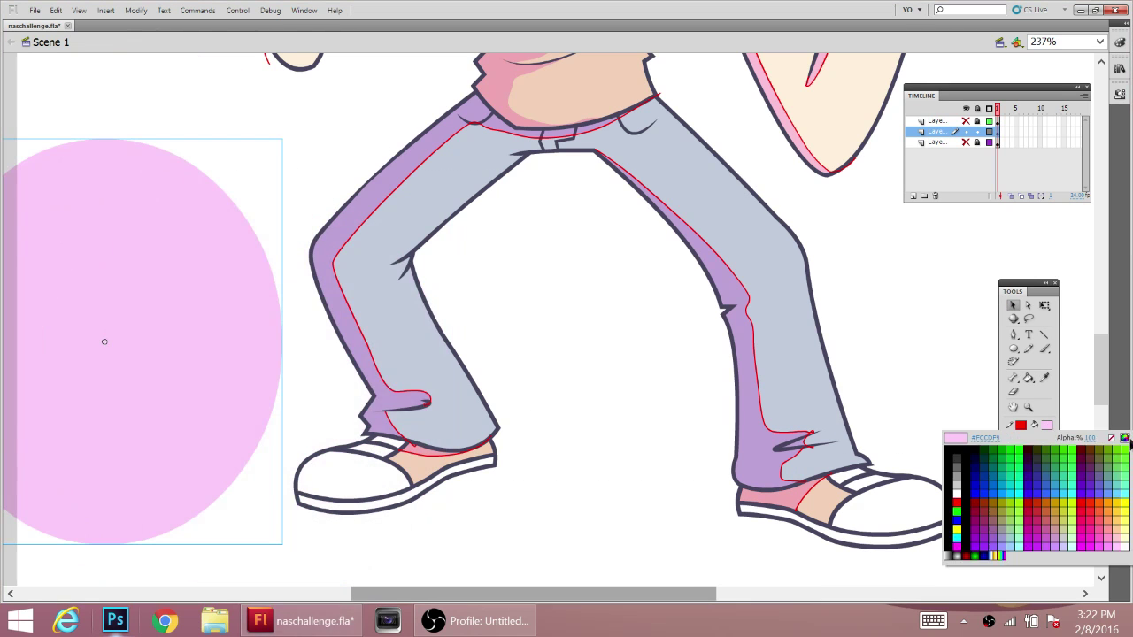
click(1118, 443)
click(399, 503)
- Draw red Pencil shadow lines on the white toe caps, sole edge and laces area of the shoes
click(1029, 350)
drag(910, 476, 859, 532)
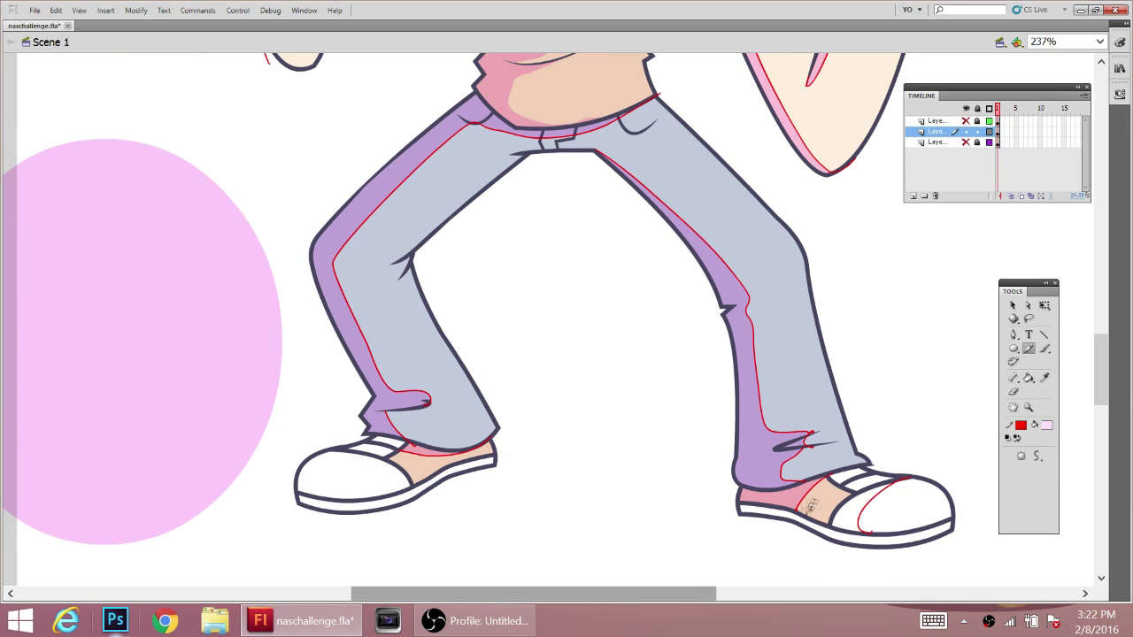
drag(801, 501, 784, 522)
drag(846, 469, 877, 484)
mouse_move(366, 453)
mouse_down()
mouse_move(312, 477)
mouse_move(315, 510)
mouse_up()
- Fill the shadow areas on the white parts of both shoes with the very light pink
click(1028, 378)
click(859, 505)
click(770, 510)
click(847, 482)
click(387, 444)
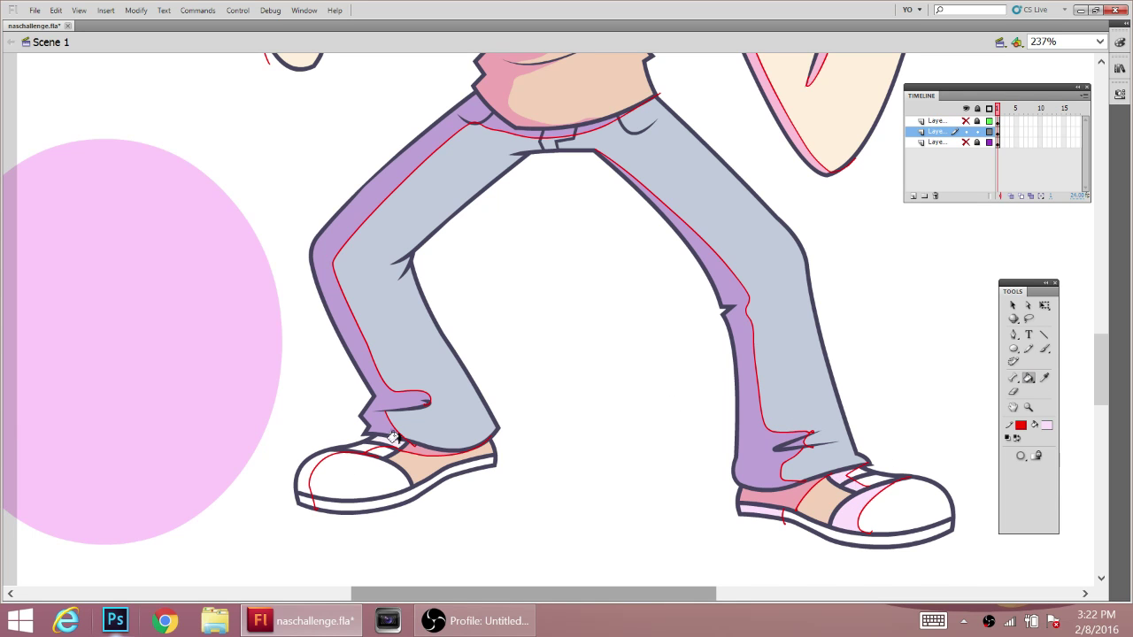
click(306, 470)
click(303, 502)
- Draw a curved red Pencil shadow line inside each of the character's eyes
drag(1102, 386, 1101, 307)
click(1029, 348)
mouse_move(655, 351)
mouse_down()
mouse_move(593, 378)
mouse_move(606, 441)
mouse_up()
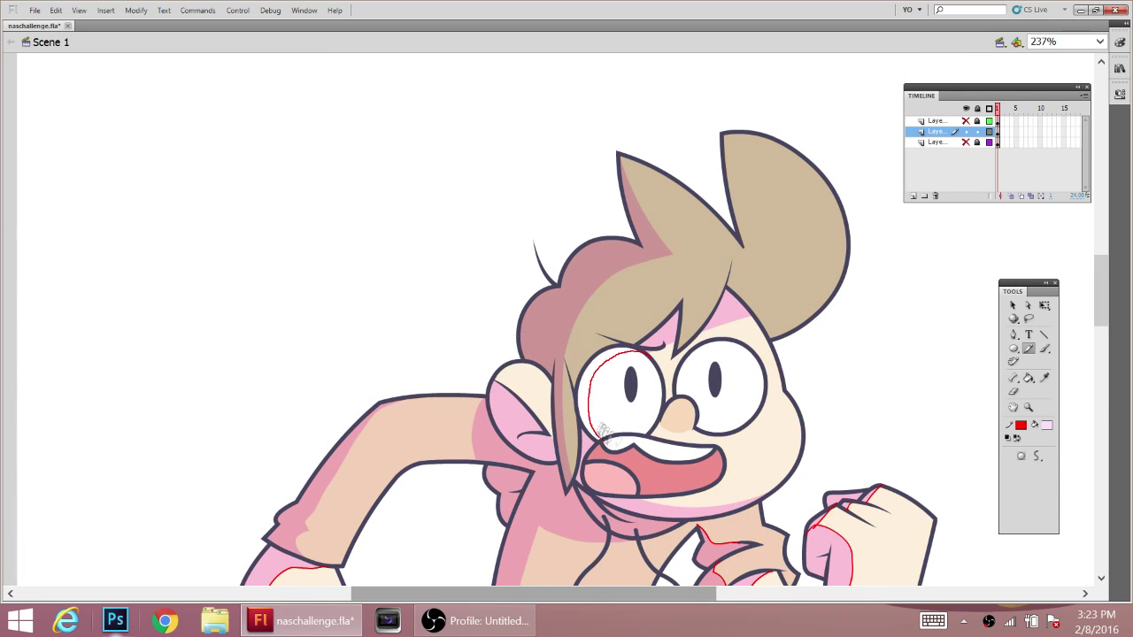
mouse_move(754, 346)
mouse_down()
mouse_move(699, 352)
mouse_move(725, 434)
mouse_up()
- Smooth the red eye curves and fill the shadow crescents of both eyes with the very light pink
click(1013, 306)
click(691, 398)
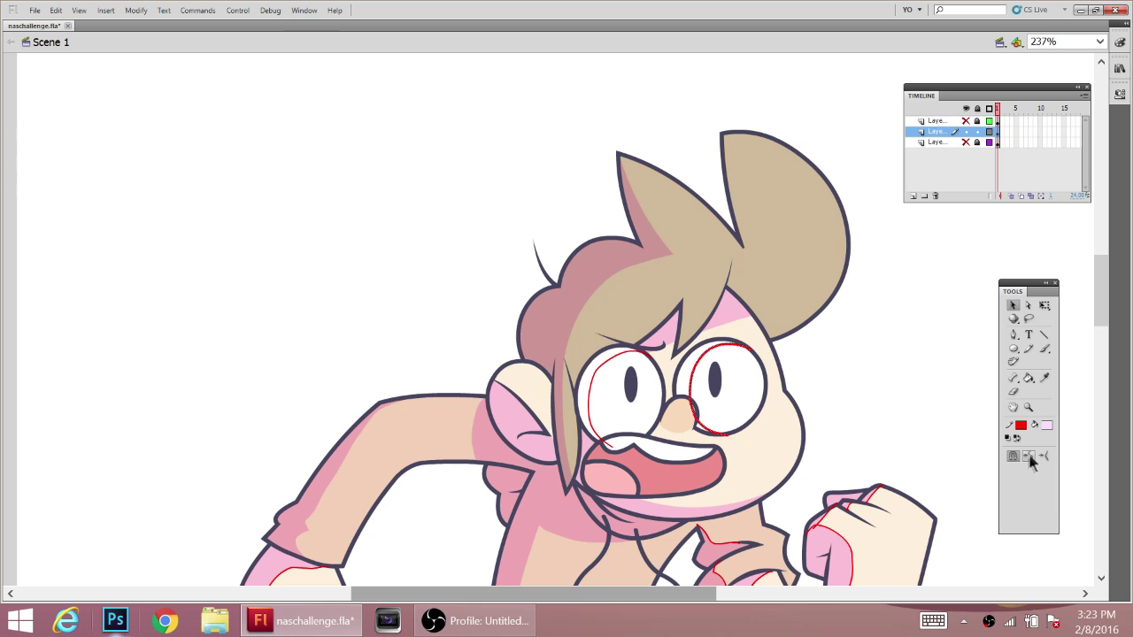
click(1030, 457)
click(598, 368)
click(1029, 379)
click(690, 358)
click(590, 371)
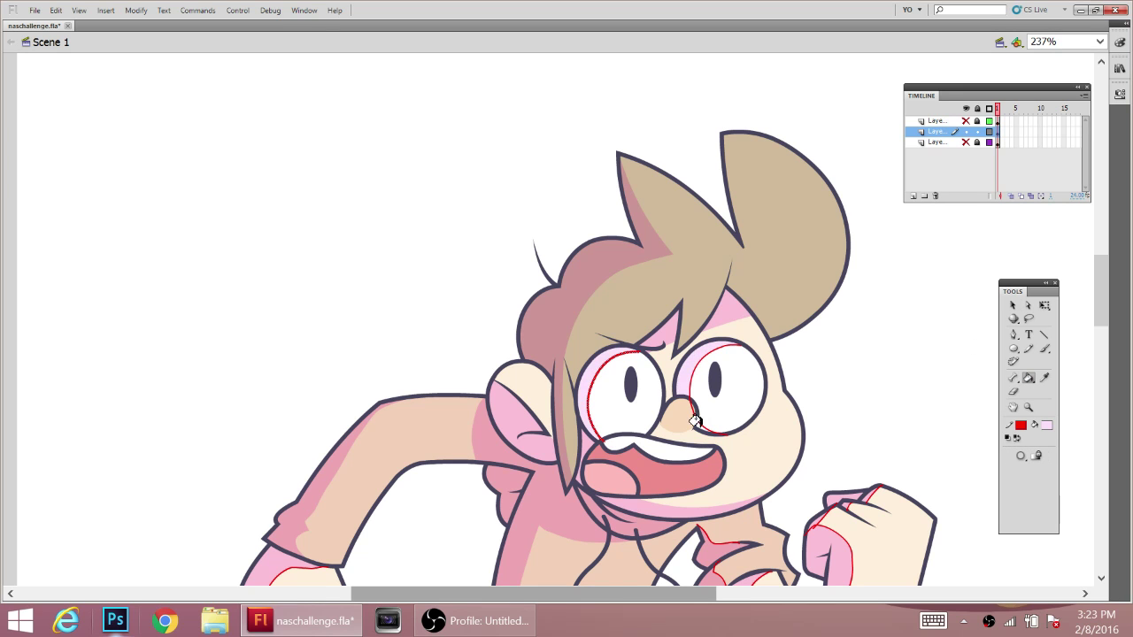
- Select all the artwork and set its stroke color to none to remove the red guide lines
key(ctrl+a)
click(1021, 426)
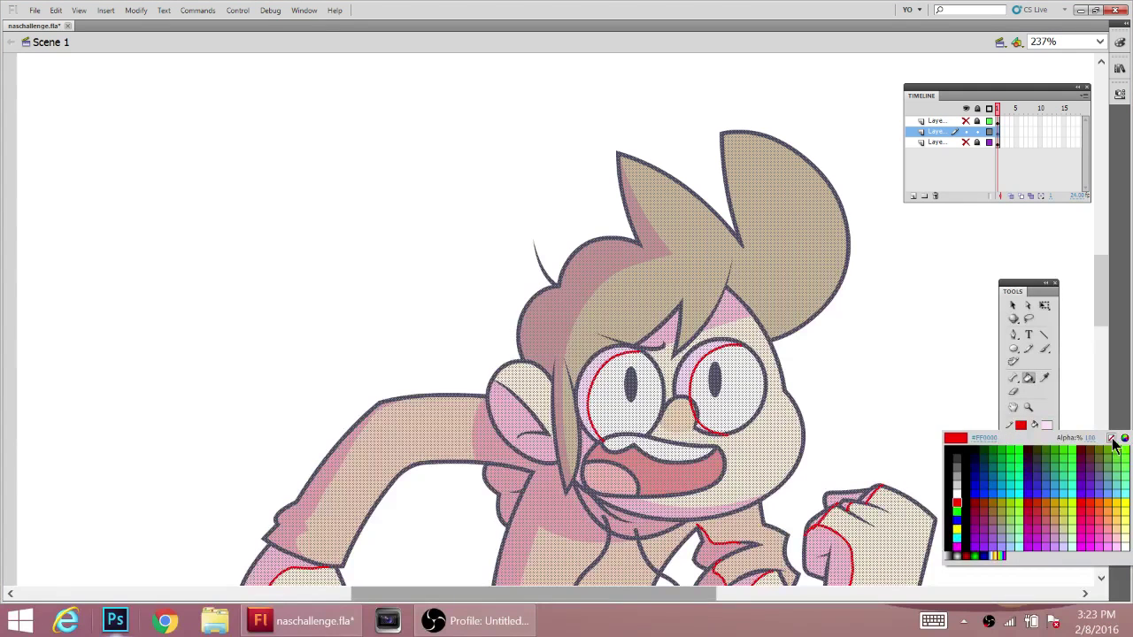
click(1112, 439)
click(1013, 305)
click(962, 332)
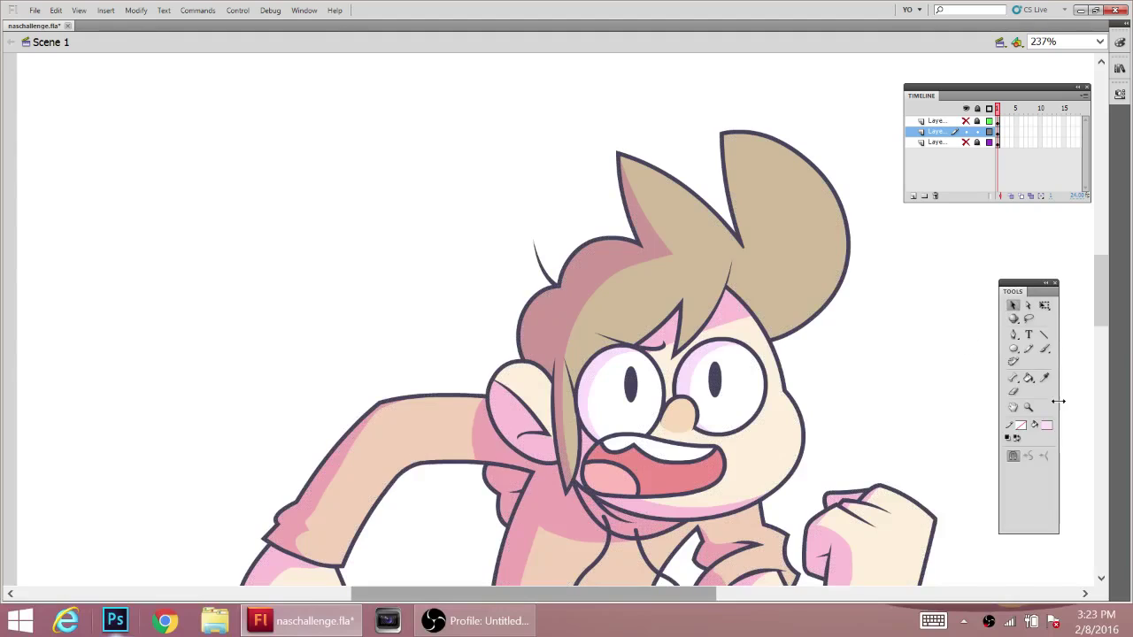
- Move the pink oval off the canvas, away from the character, and frame the full figure in the view
double_click(1029, 407)
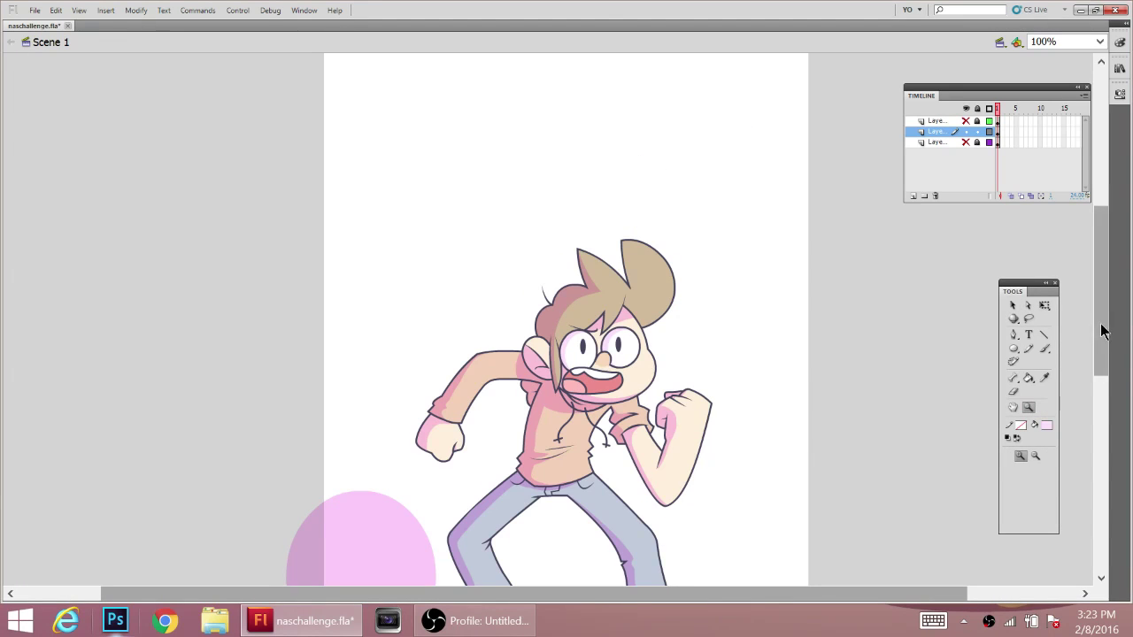
click(1013, 305)
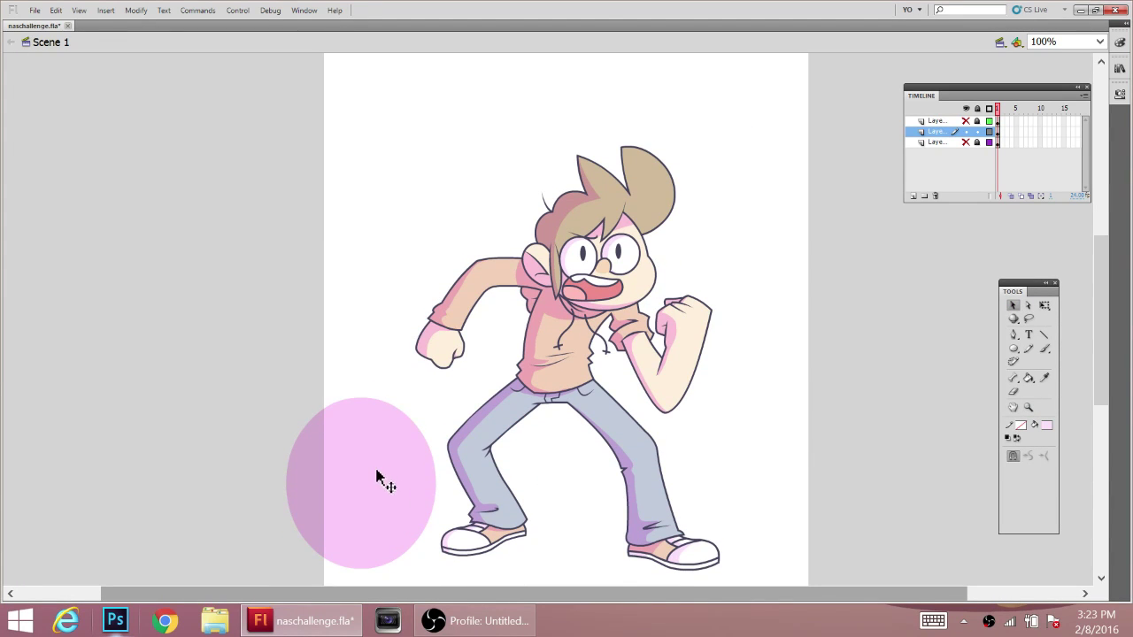
drag(380, 475, 226, 298)
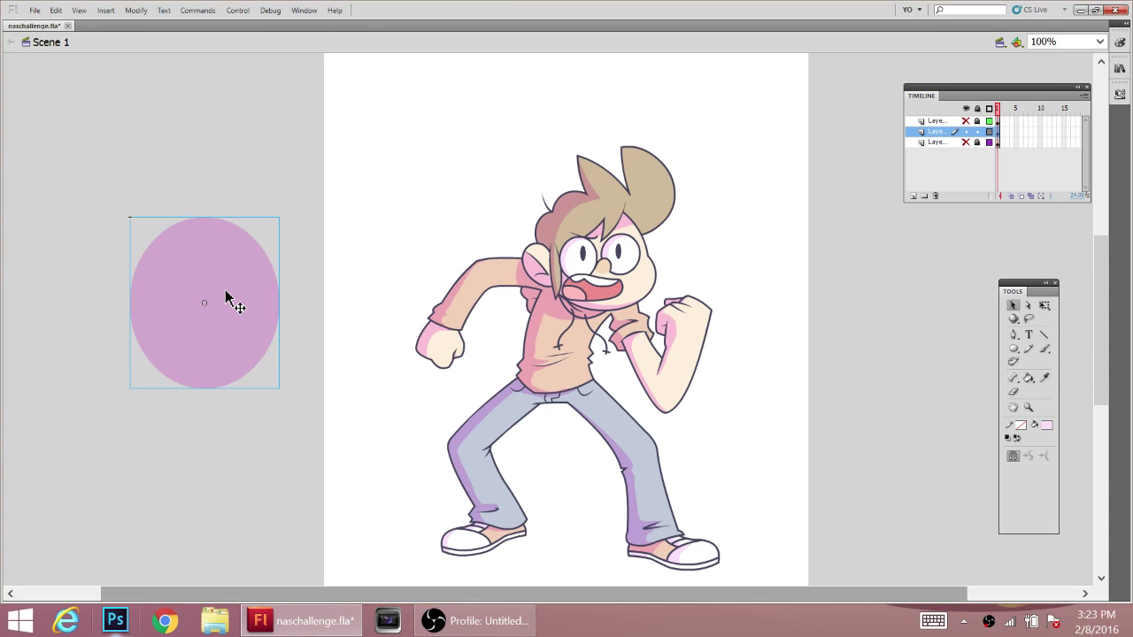
mouse_move(1098, 374)
mouse_down()
mouse_move(1101, 351)
mouse_move(1099, 365)
mouse_move(1113, 363)
mouse_up()
click(1029, 407)
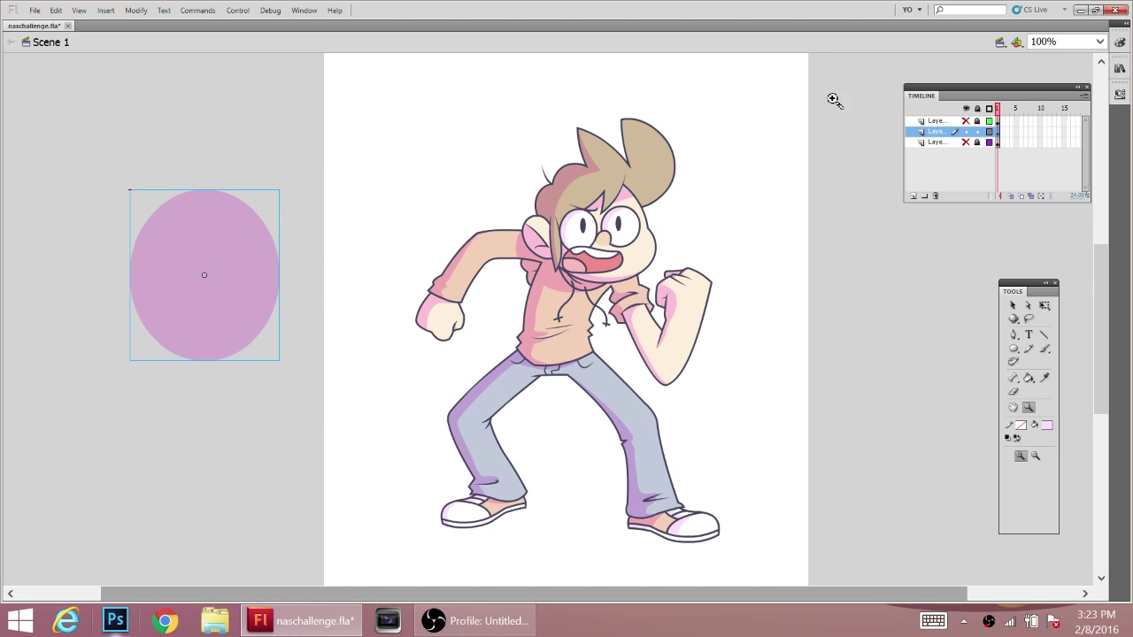
drag(833, 99, 338, 576)
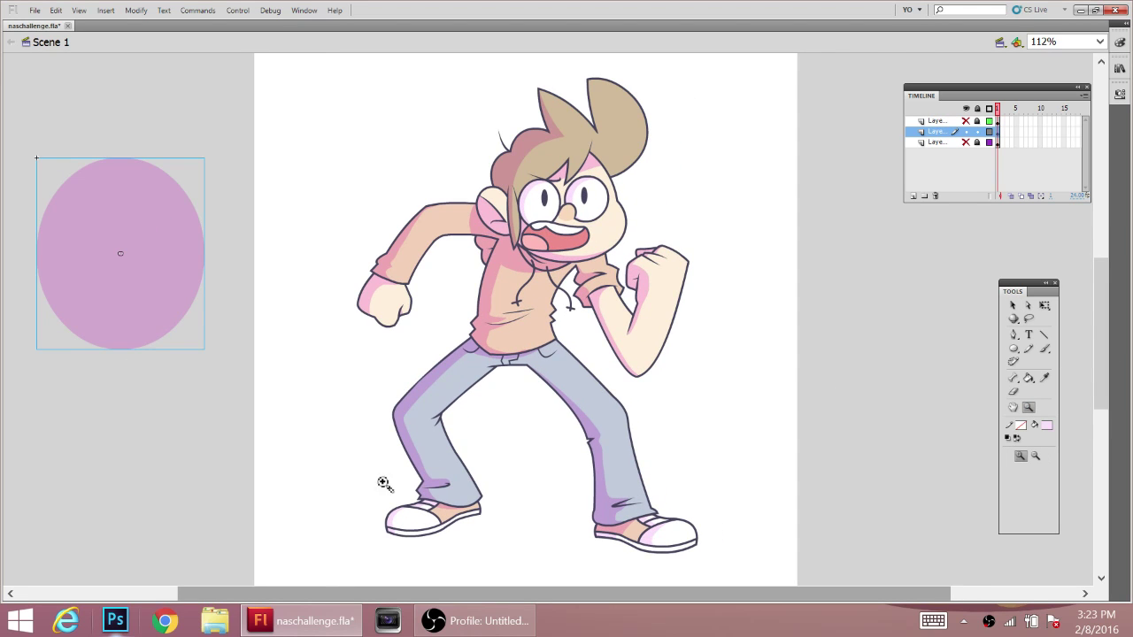
- Select everything on the colored character's layer and copy it
click(999, 132)
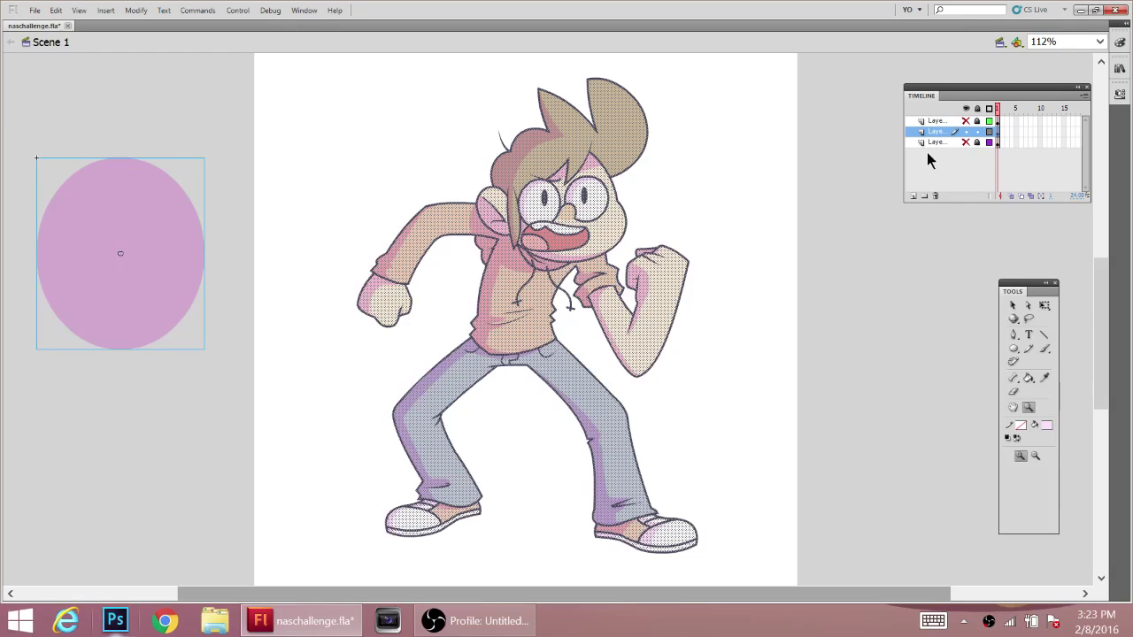
click(1014, 305)
right_click(558, 249)
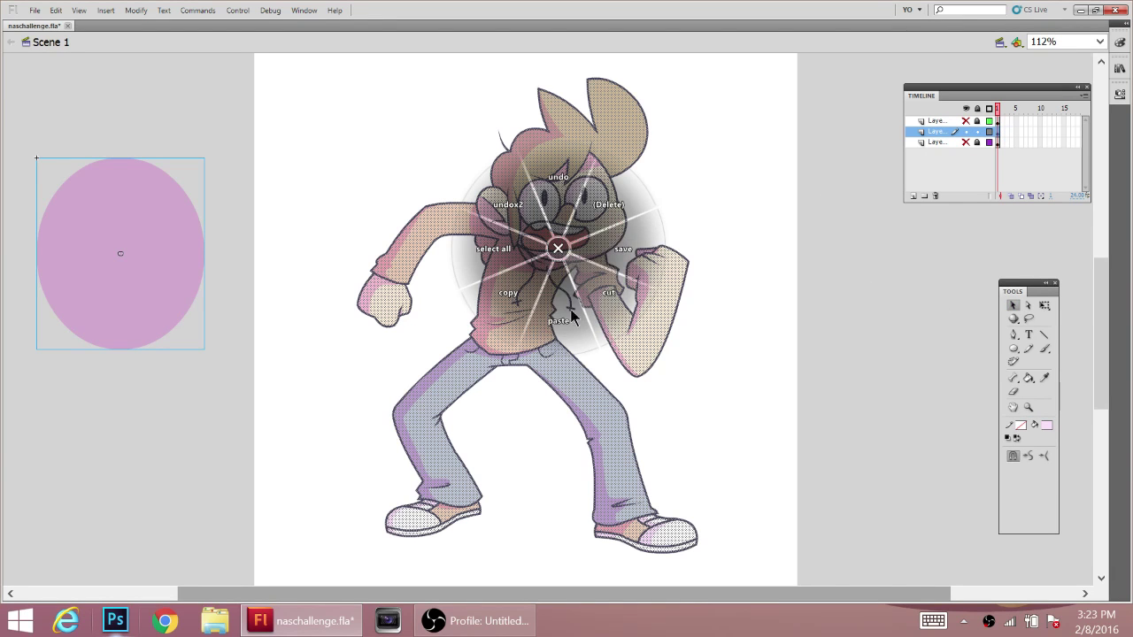
click(512, 294)
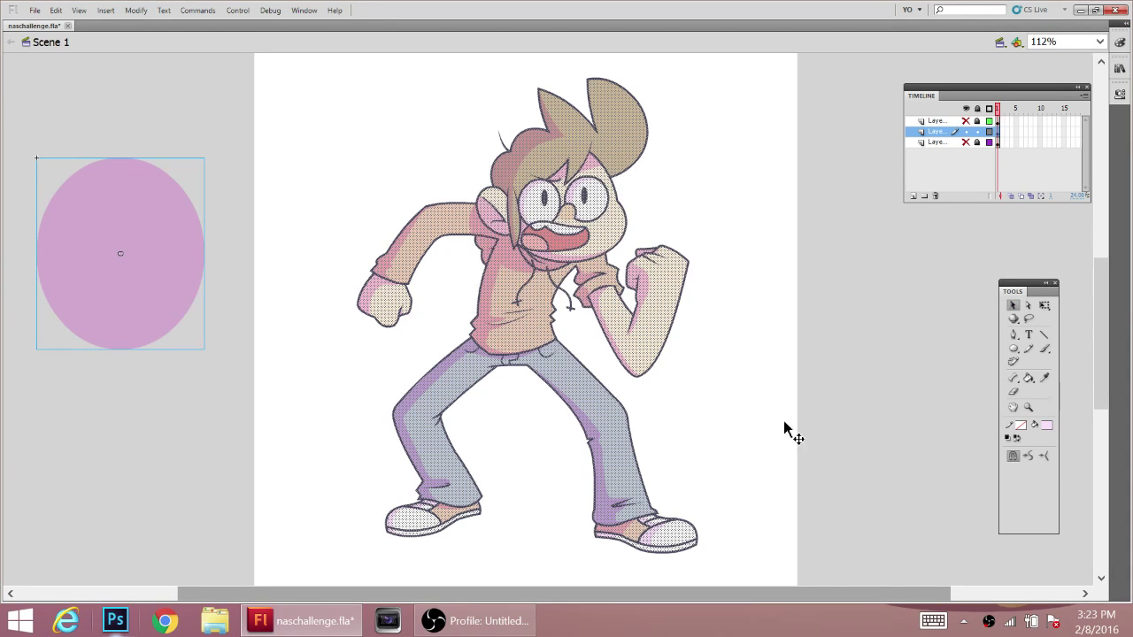
- Hide the colored character's layer and add a new layer directly beneath it
click(966, 132)
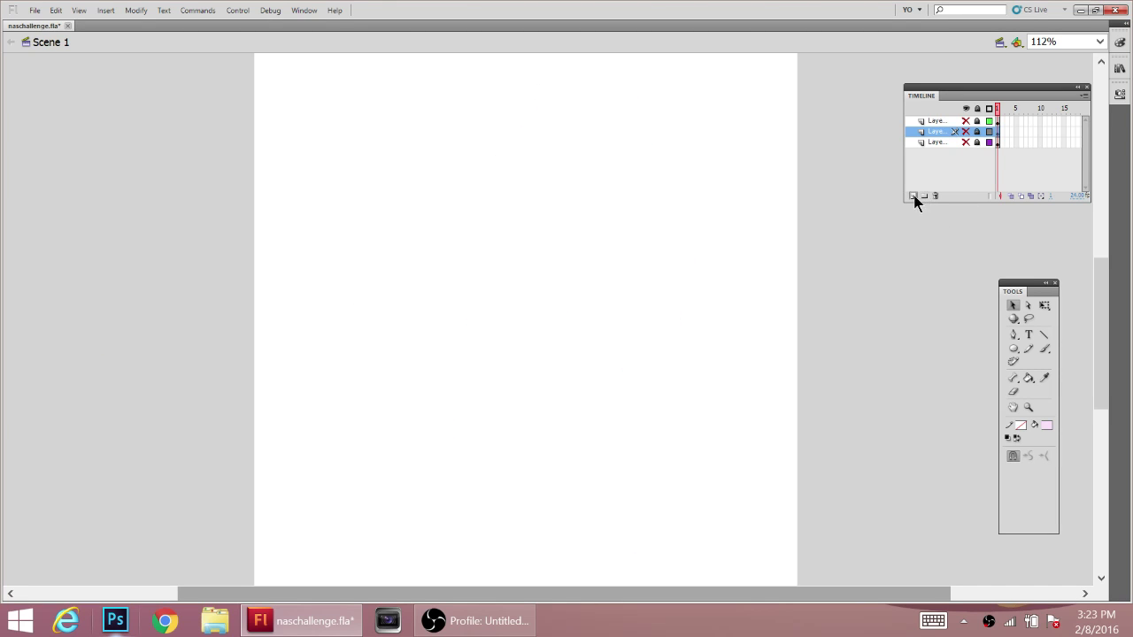
click(913, 196)
drag(942, 139, 944, 153)
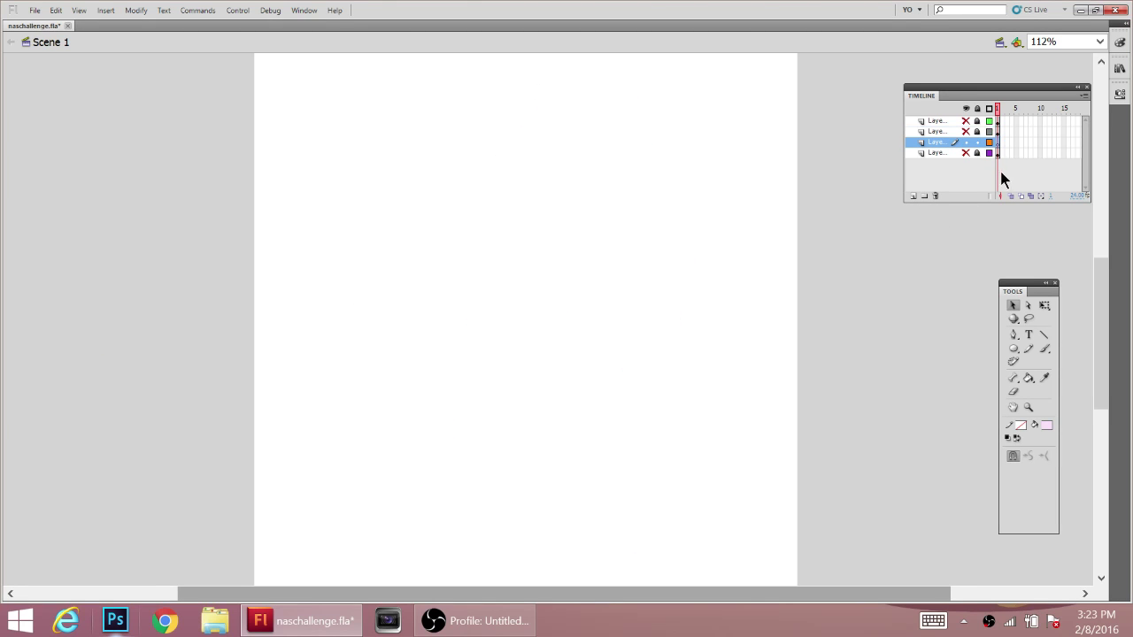
click(967, 132)
click(967, 132)
- Paste the copied artwork in place on the new layer
click(933, 620)
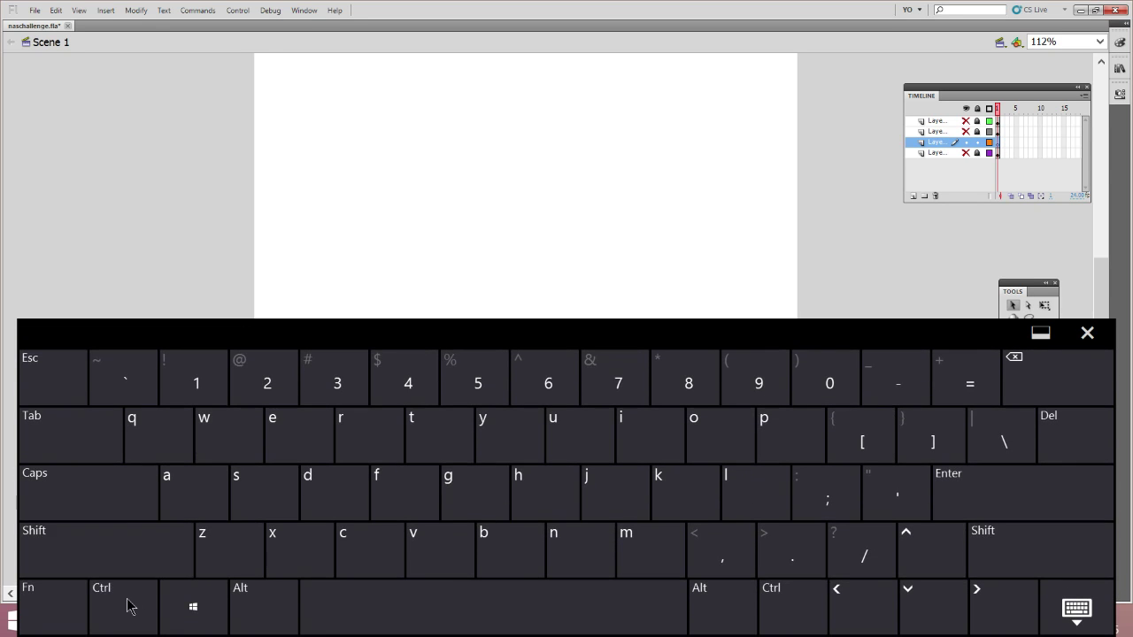
click(127, 602)
click(115, 548)
click(419, 542)
click(1088, 334)
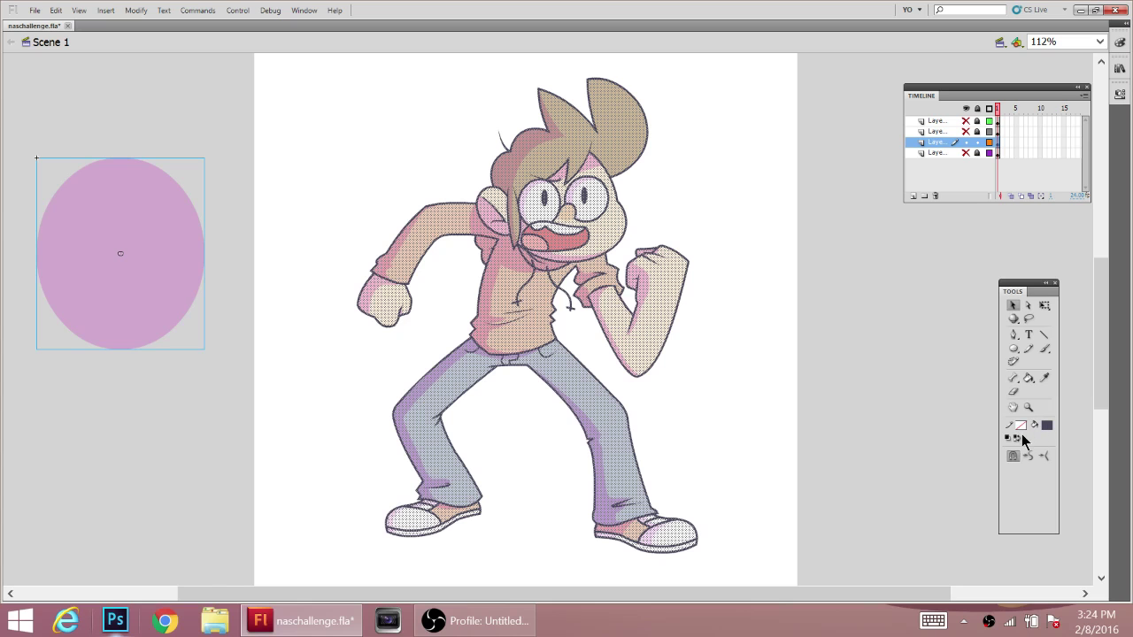
- Swap the stroke and fill colors and recolor the pasted artwork with a solid red fill
click(1017, 437)
click(1047, 426)
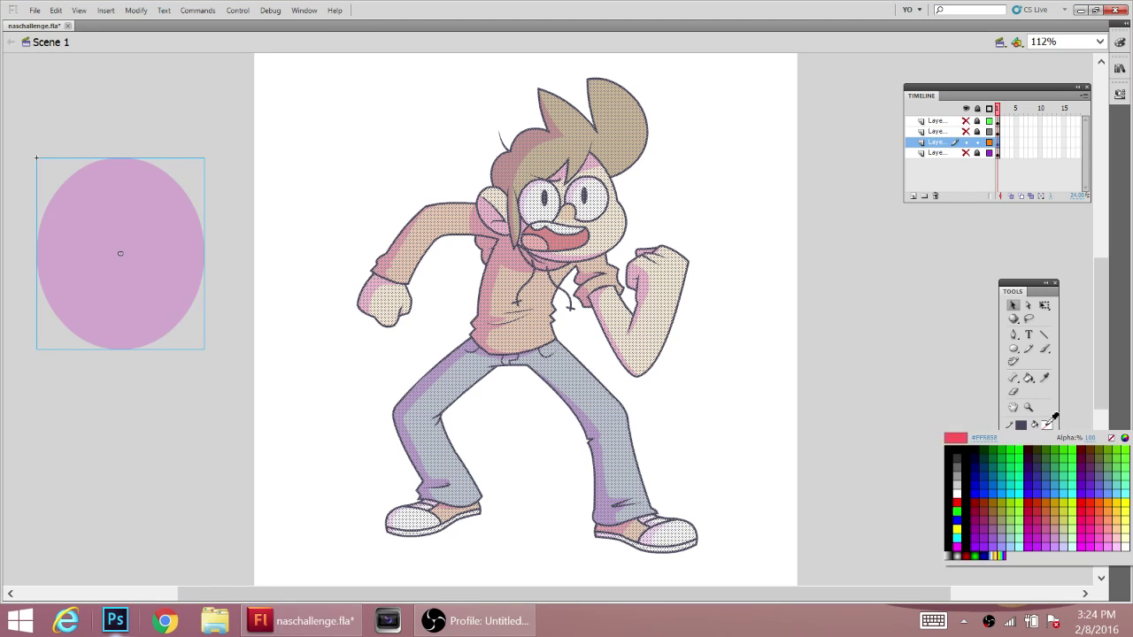
click(958, 502)
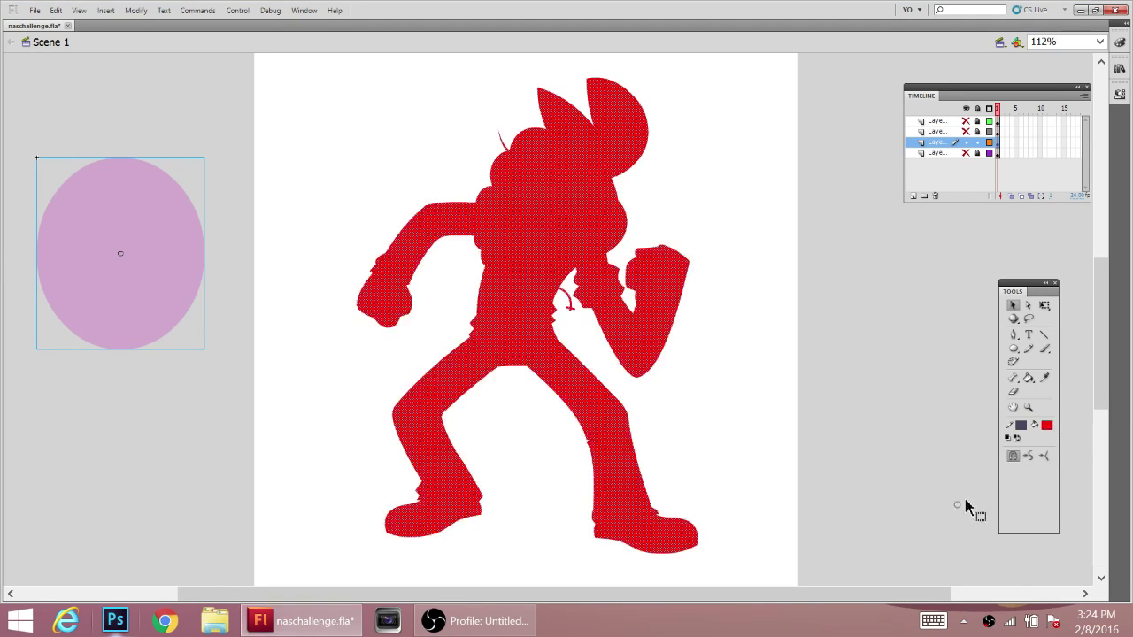
click(880, 327)
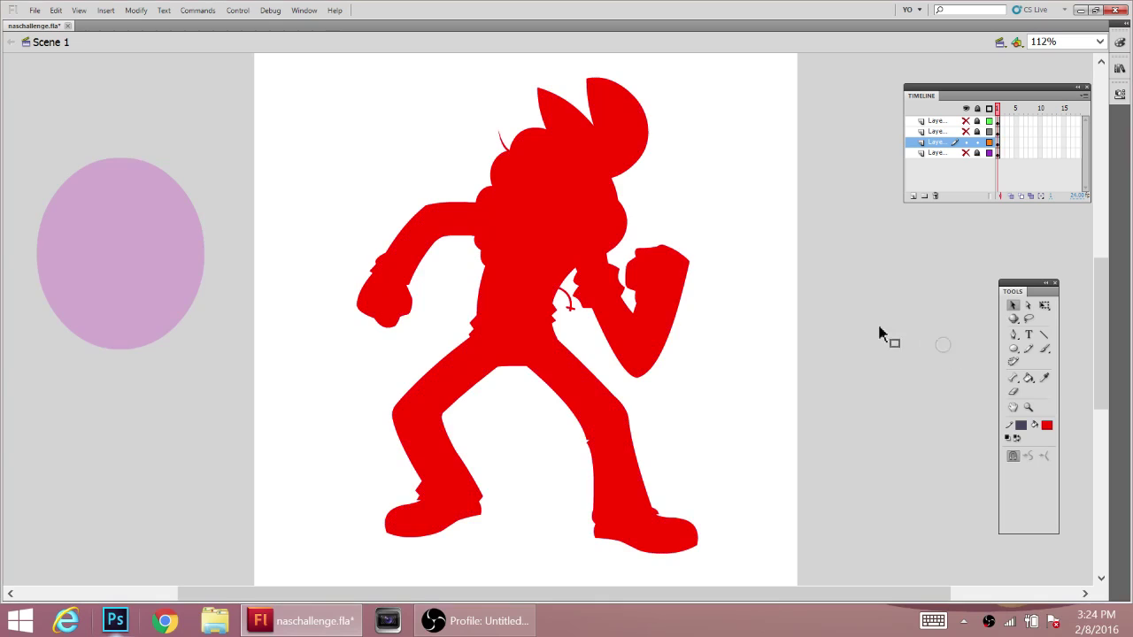
- Delete the pasted copy of the pink oval from the new layer
click(151, 262)
right_click(259, 331)
click(313, 305)
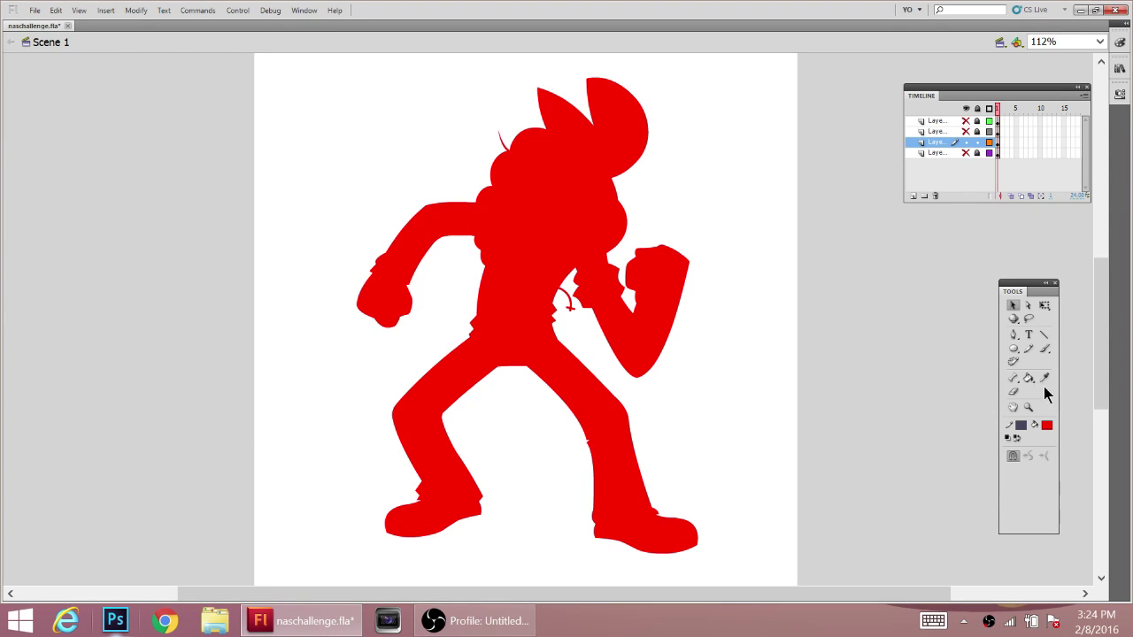
- Add a dark outline around the red silhouette with the Ink Bottle tool
click(1029, 379)
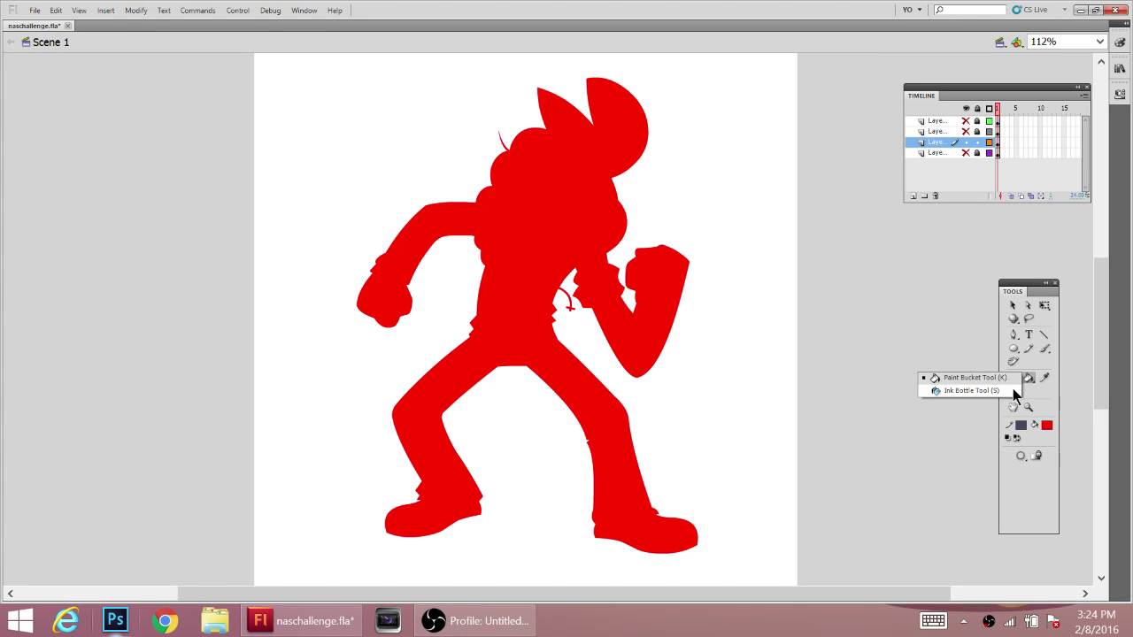
click(1014, 391)
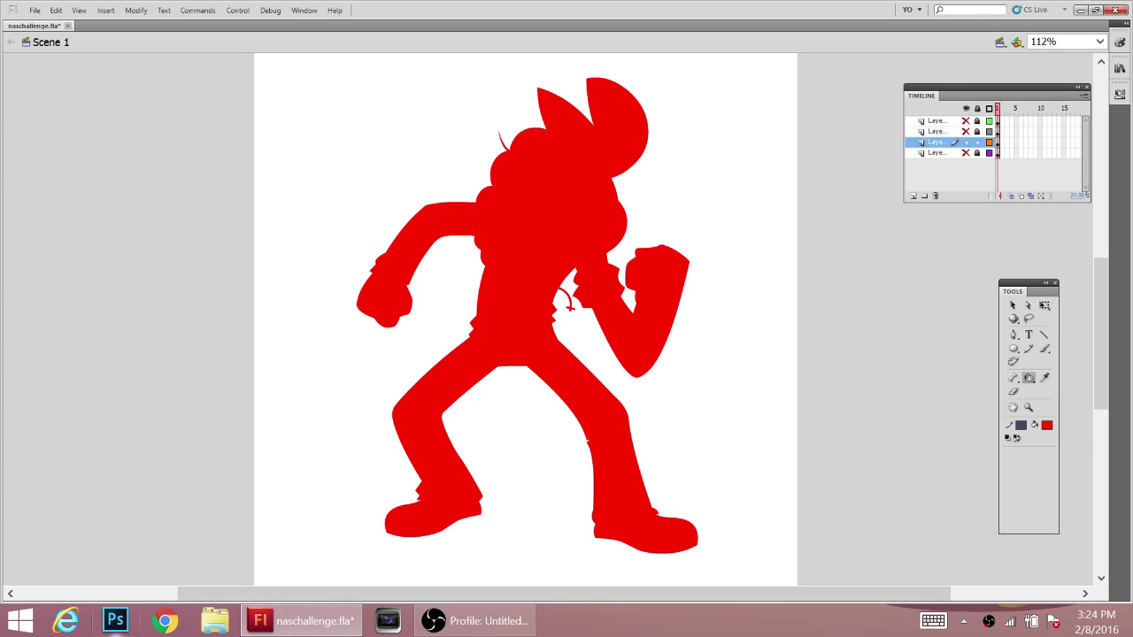
click(575, 216)
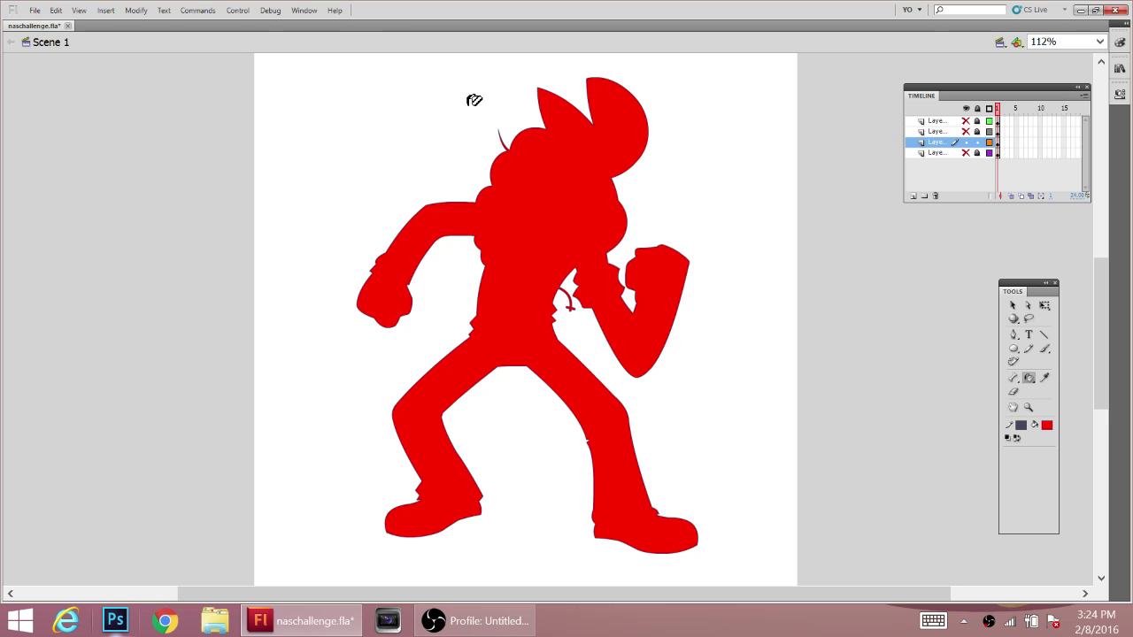
- Delete the silhouette's red fill, keeping only its dark outline
click(1012, 304)
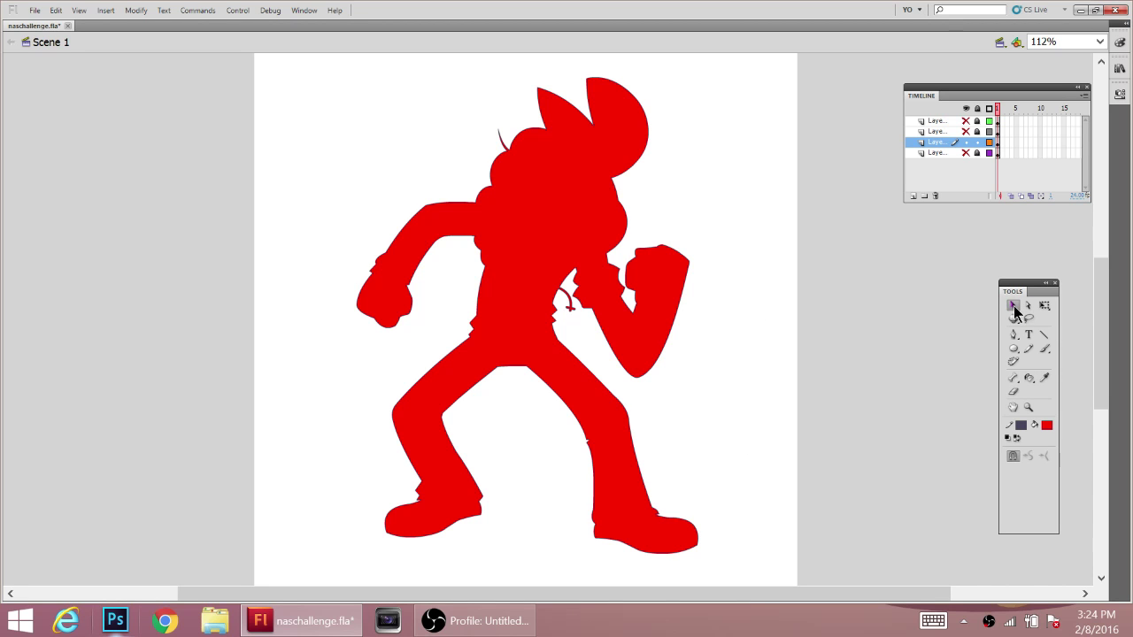
click(544, 248)
right_click(663, 271)
click(711, 225)
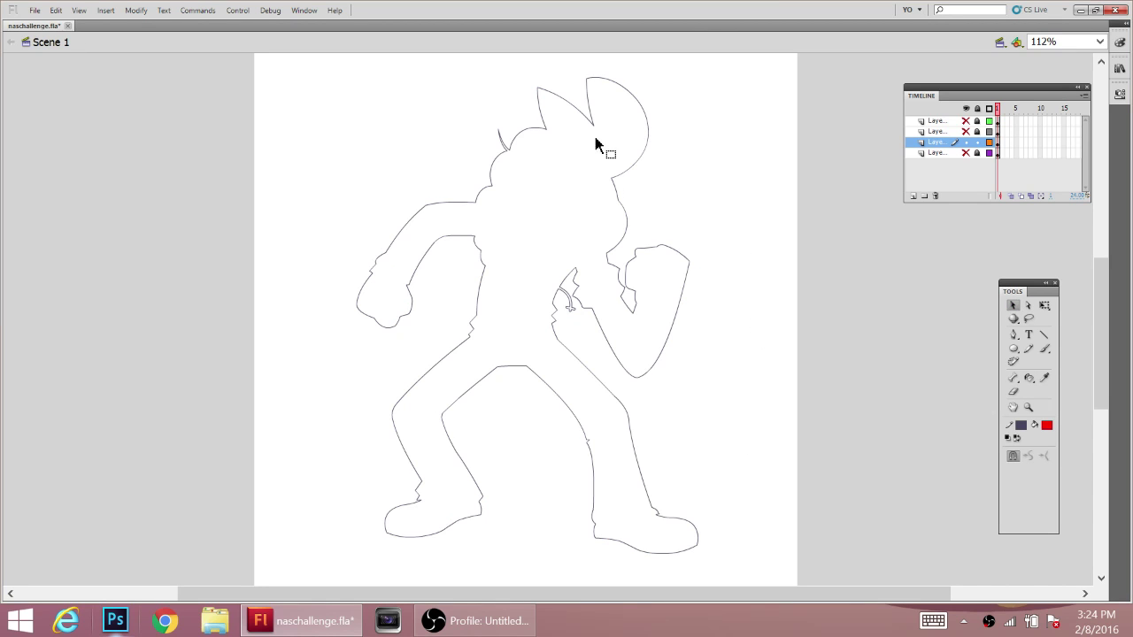
- Select the entire silhouette outline and increase its stroke height to make it thicker
right_click(853, 291)
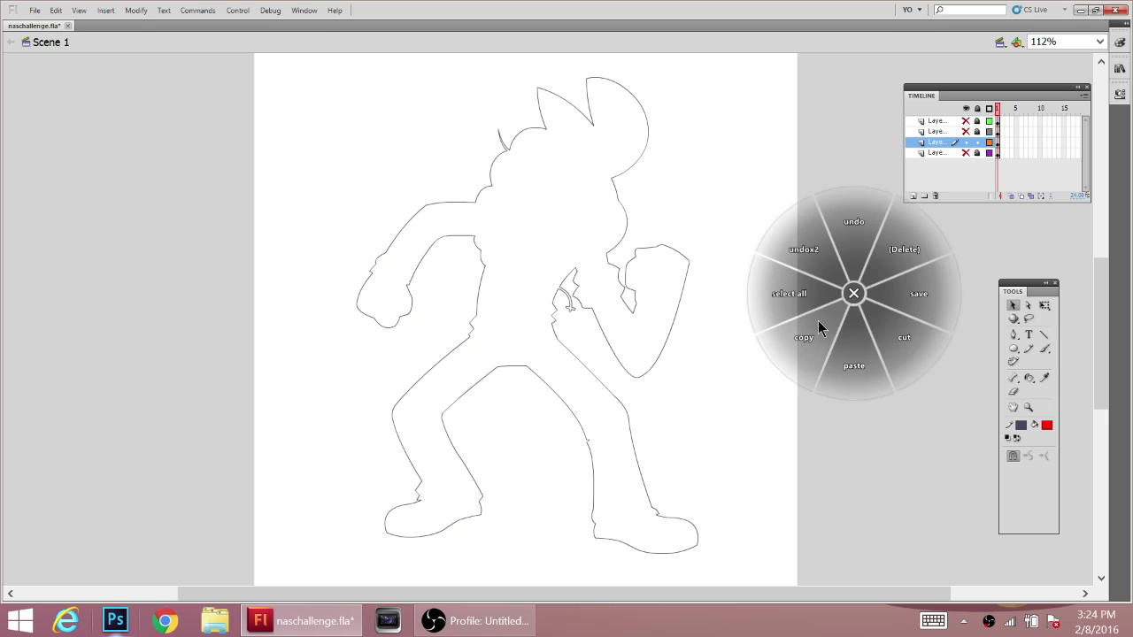
click(786, 292)
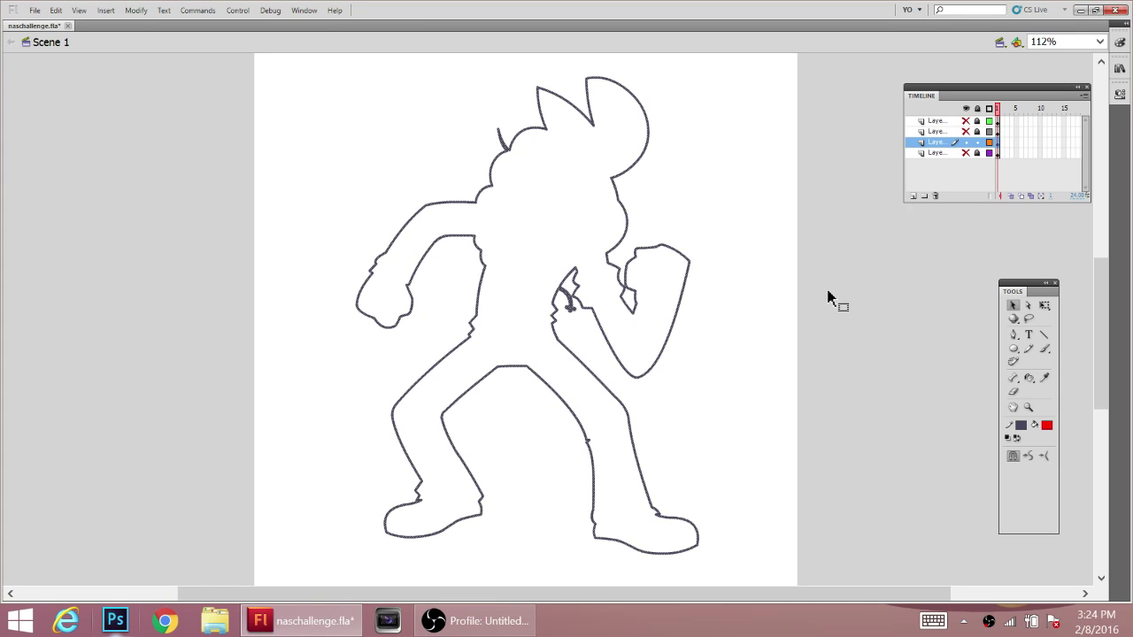
click(1119, 94)
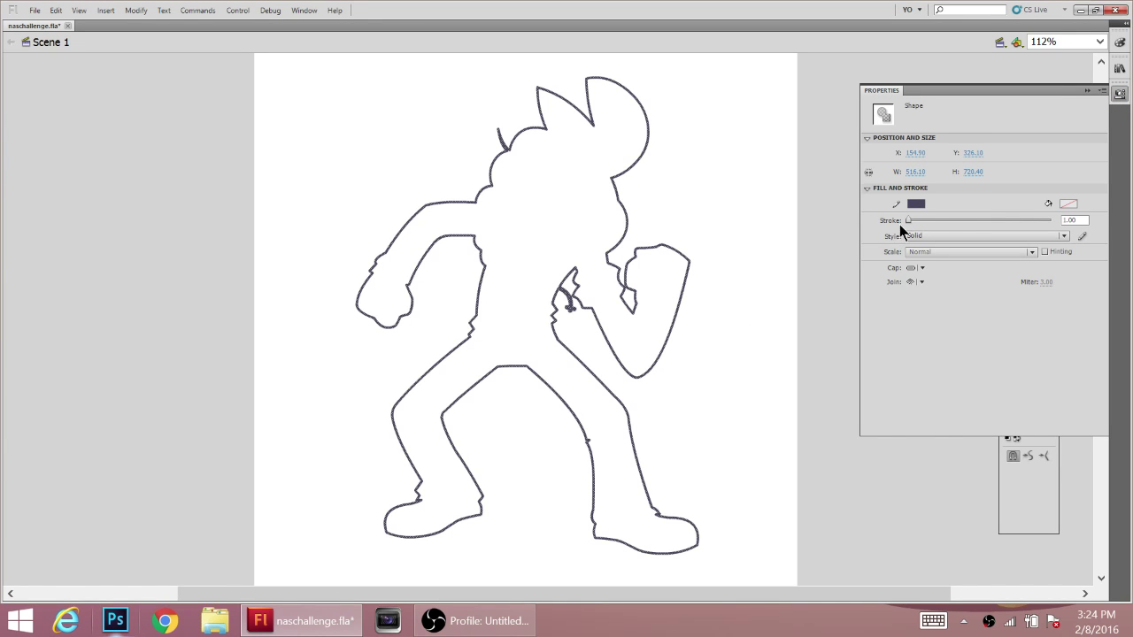
right_click(1067, 218)
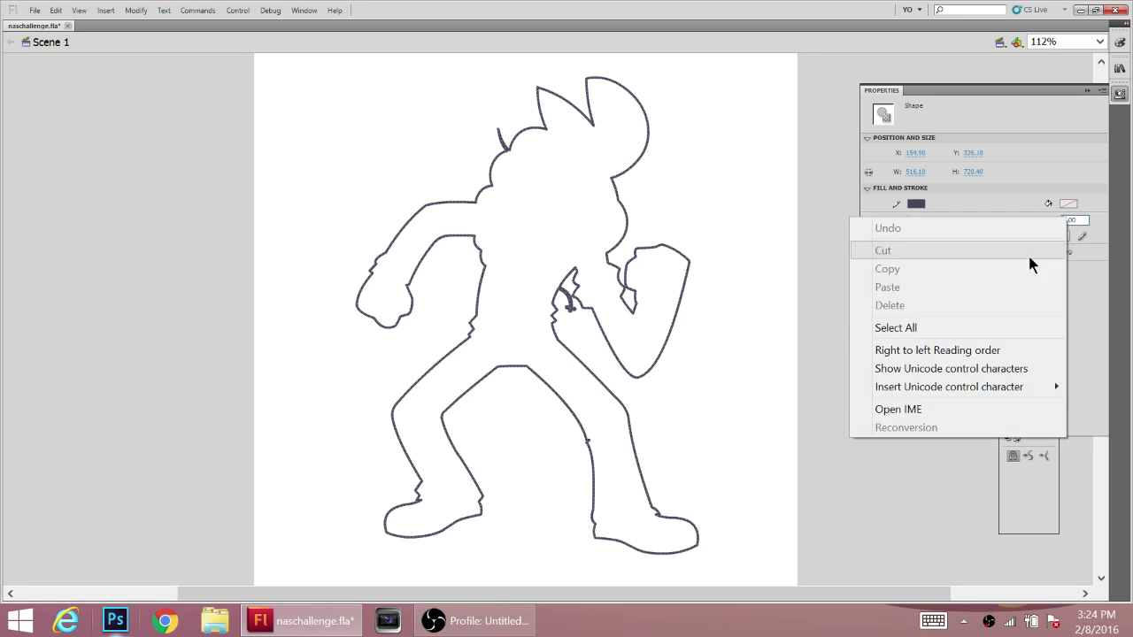
key(Escape)
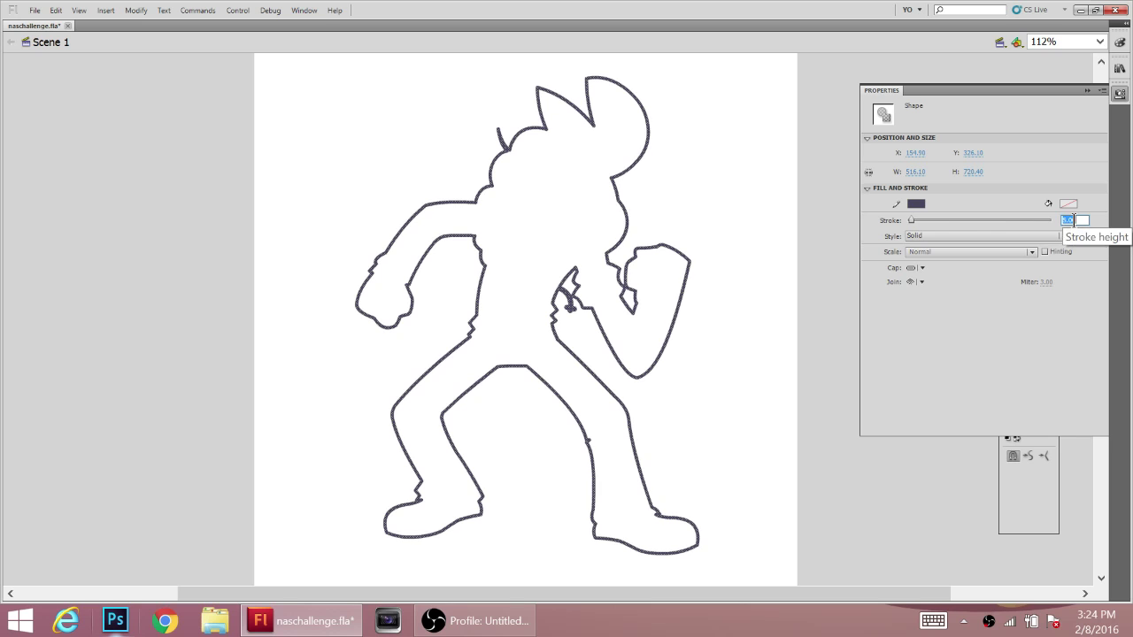
key(ctrl+F3)
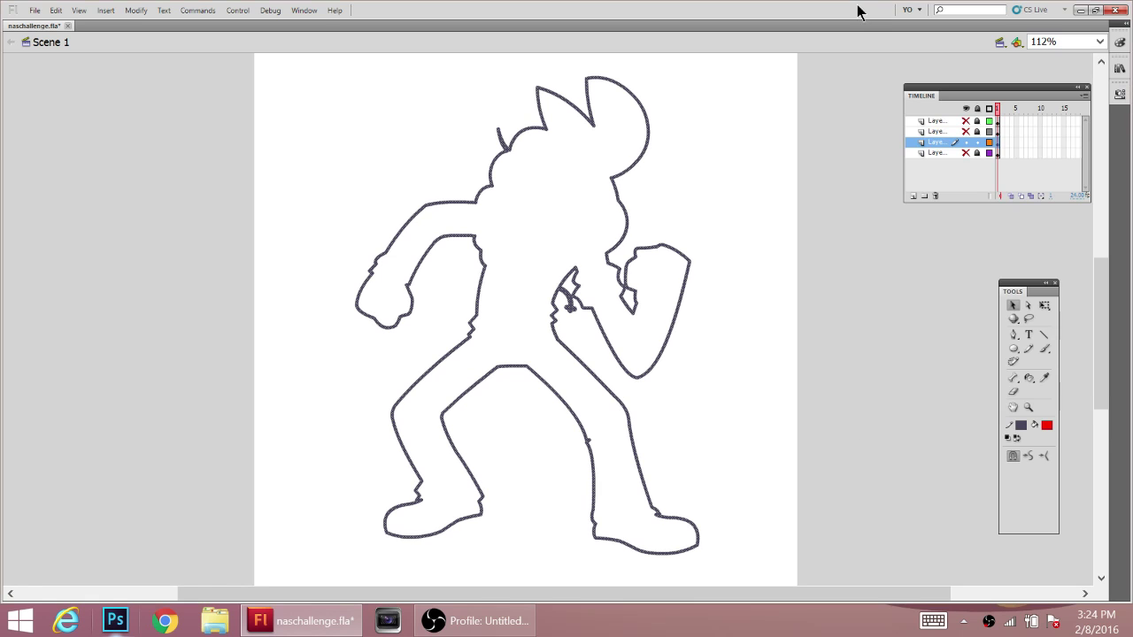
- Show the colored artwork layer and toggle the outline layer's visibility to compare the character with and without the thicker outline
click(968, 140)
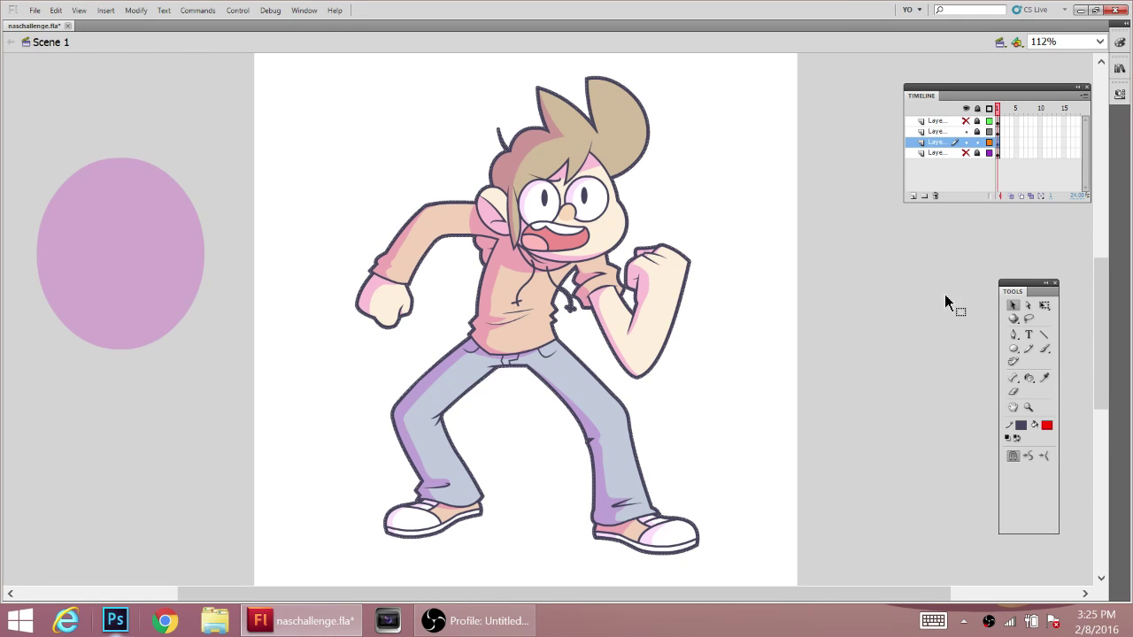
click(841, 284)
click(966, 143)
click(966, 143)
click(967, 142)
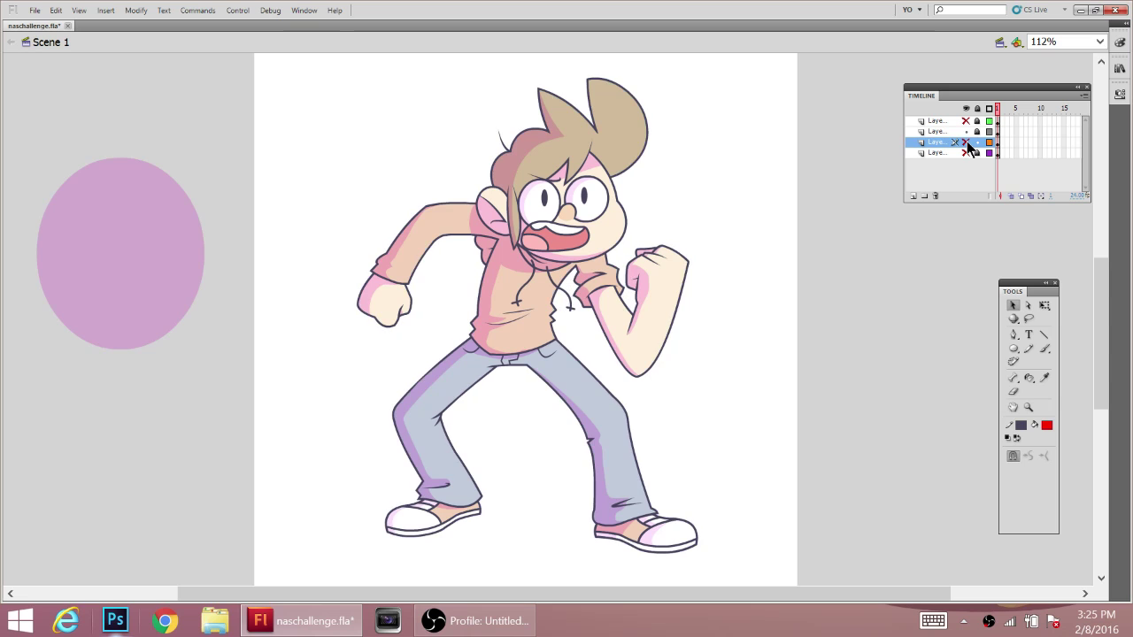
click(967, 143)
click(967, 142)
click(967, 143)
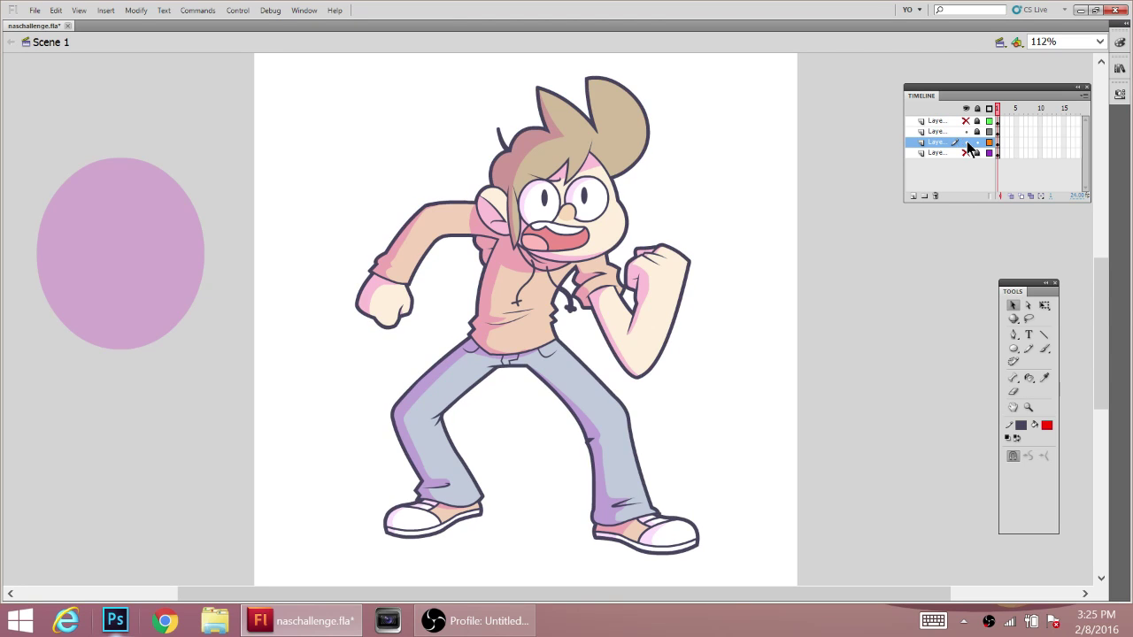
click(967, 144)
click(967, 145)
- Inspect the thicker outline around the character's upper body and hide the colored artwork layer
click(1030, 408)
drag(459, 102, 722, 391)
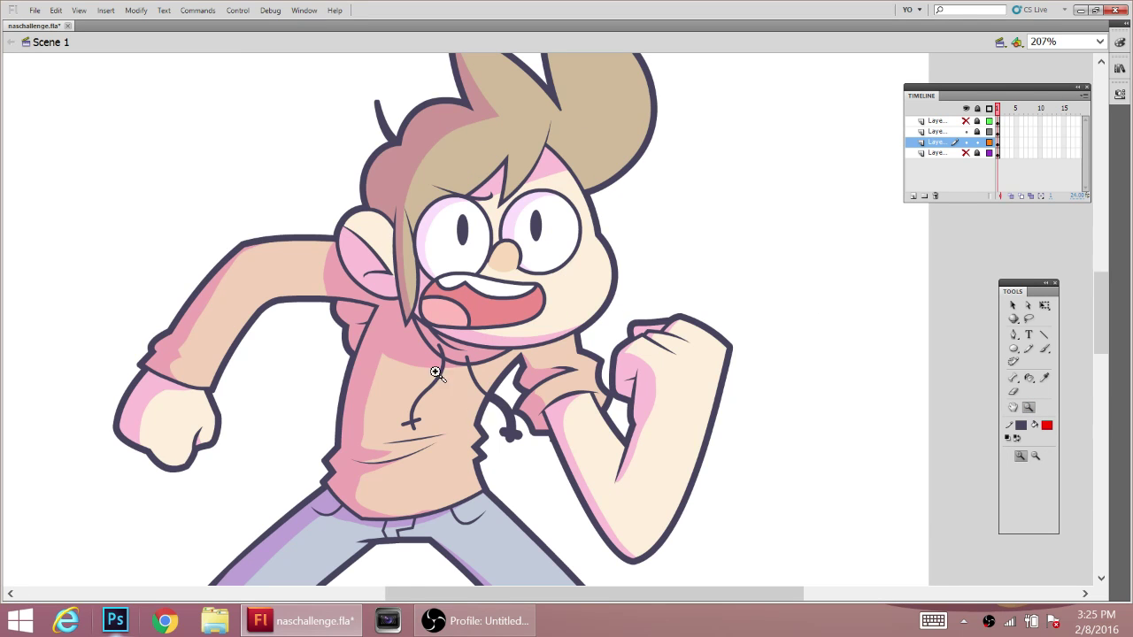
click(966, 142)
click(966, 144)
click(966, 144)
click(966, 132)
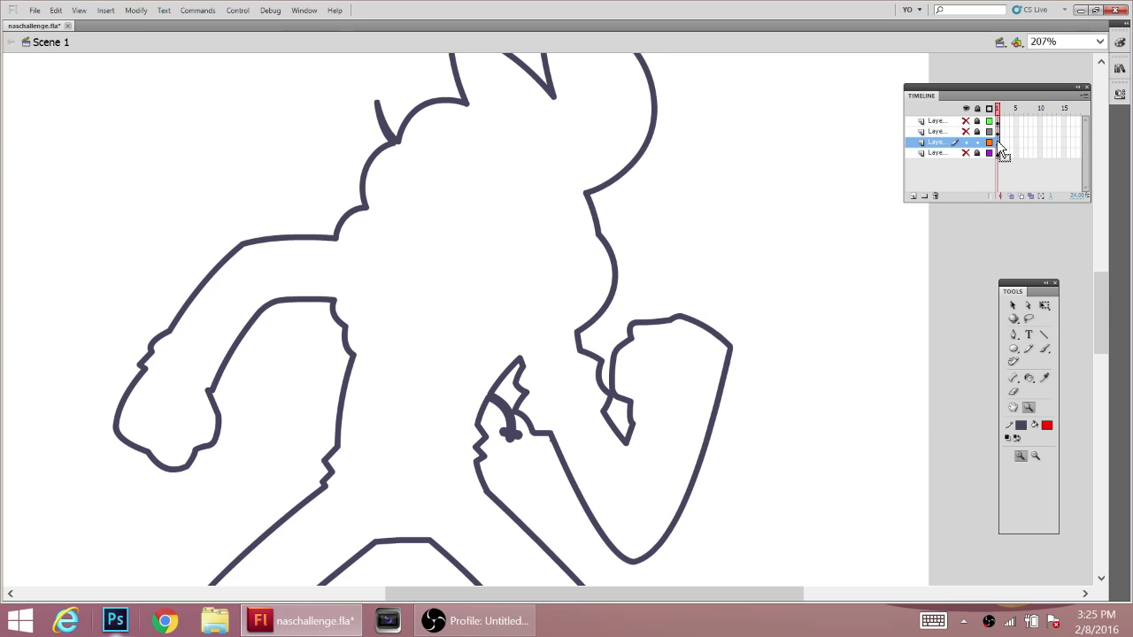
- Try to convert the entire silhouette outline's lines to fills, and undo the conversion
click(998, 143)
click(136, 10)
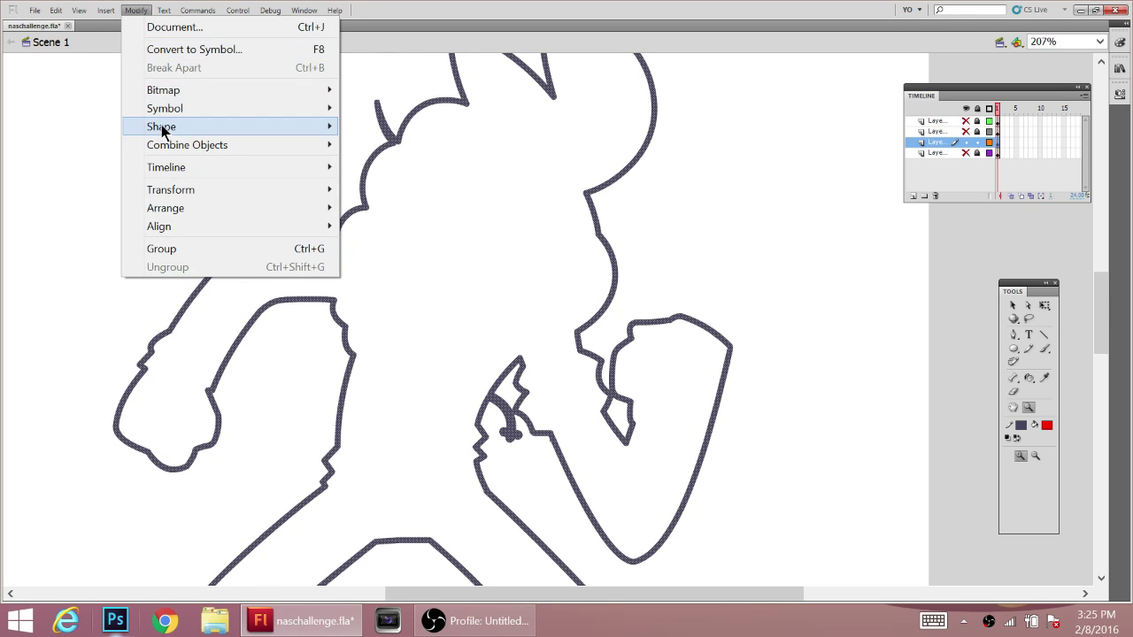
mouse_move(161, 126)
click(411, 183)
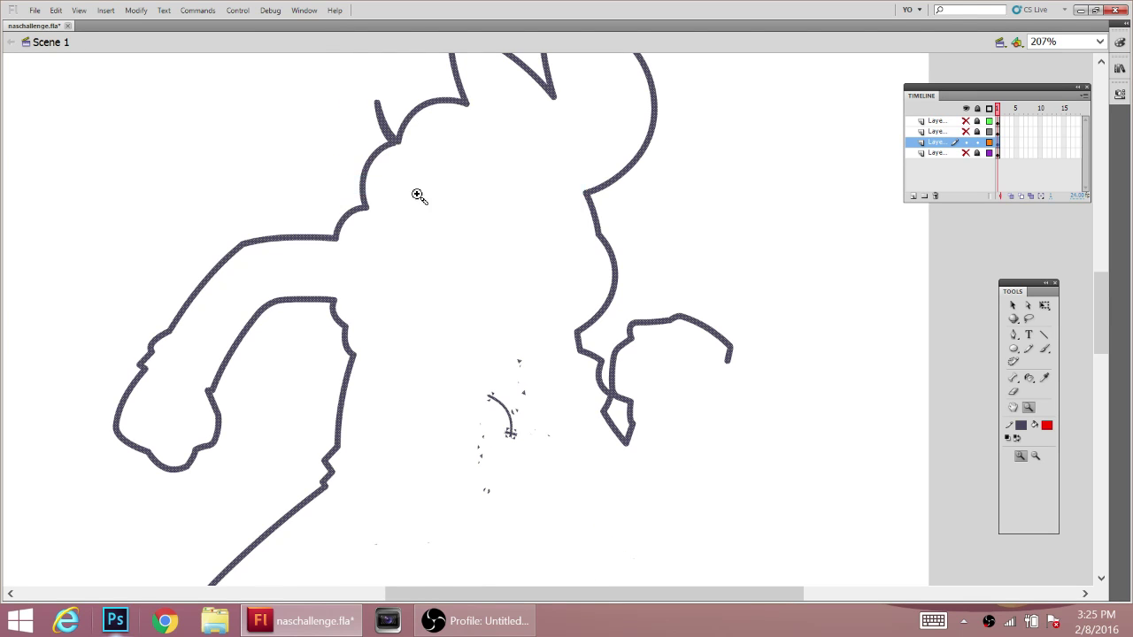
scroll(602, 448, down, 3)
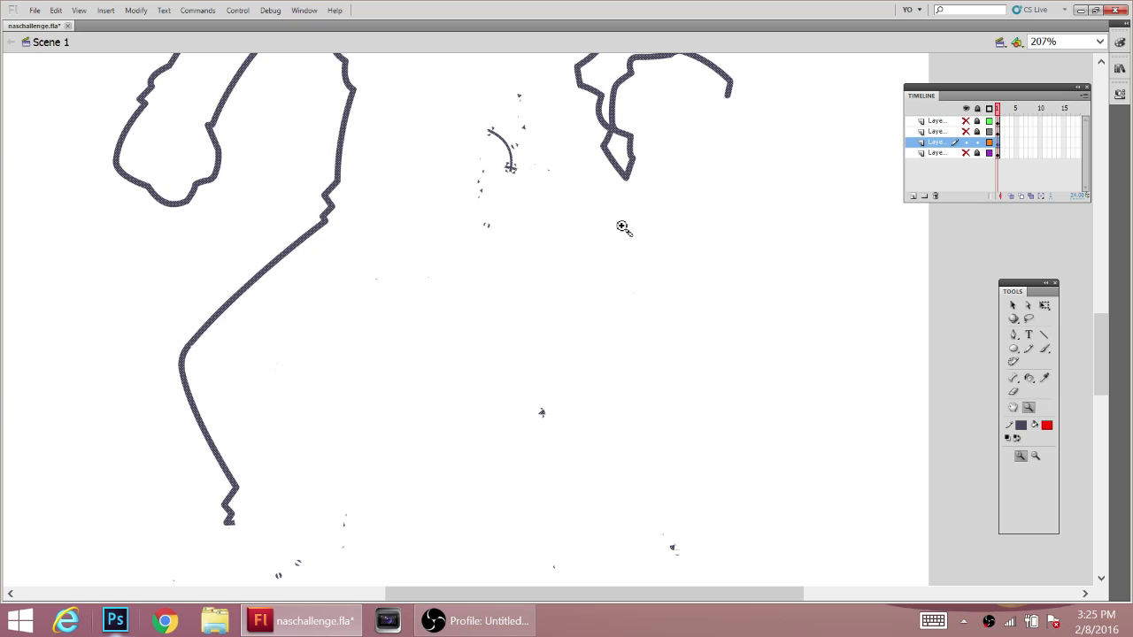
scroll(325, 168, up, 2)
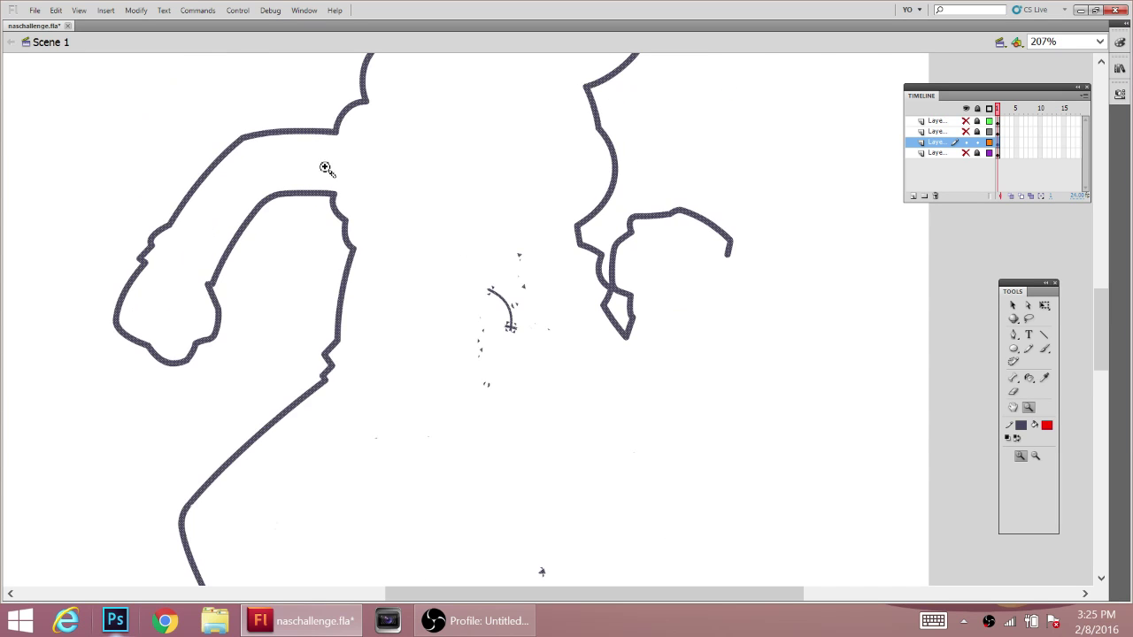
click(55, 11)
click(72, 28)
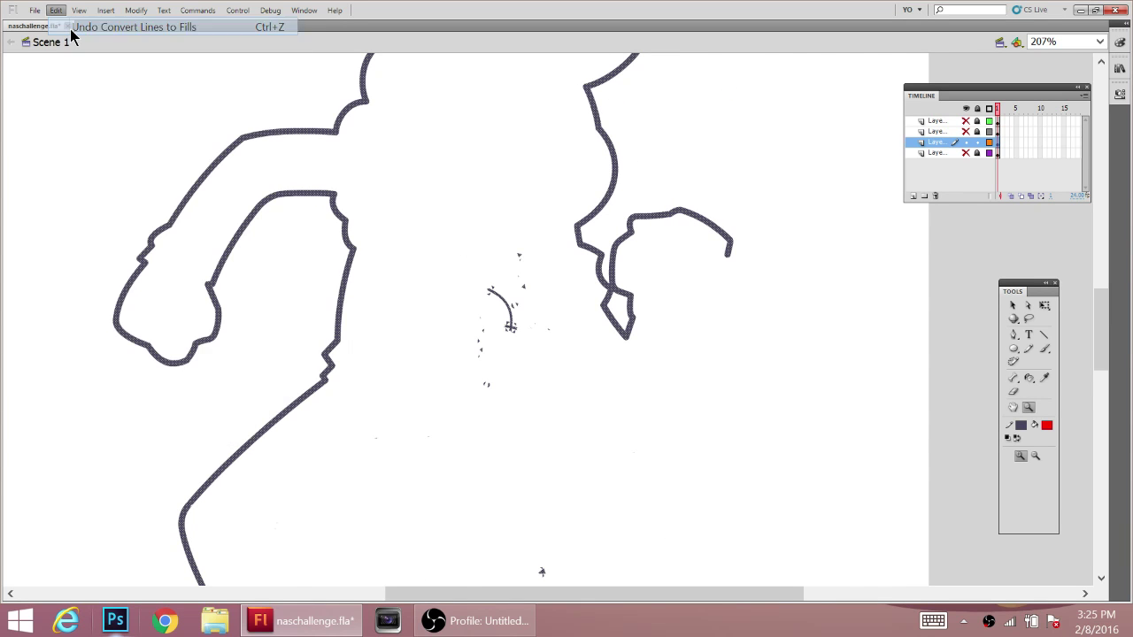
- Select the thick drawstring strokes beside the shirt with the Lasso, convert them to fills, and delete them from the outline
click(1028, 321)
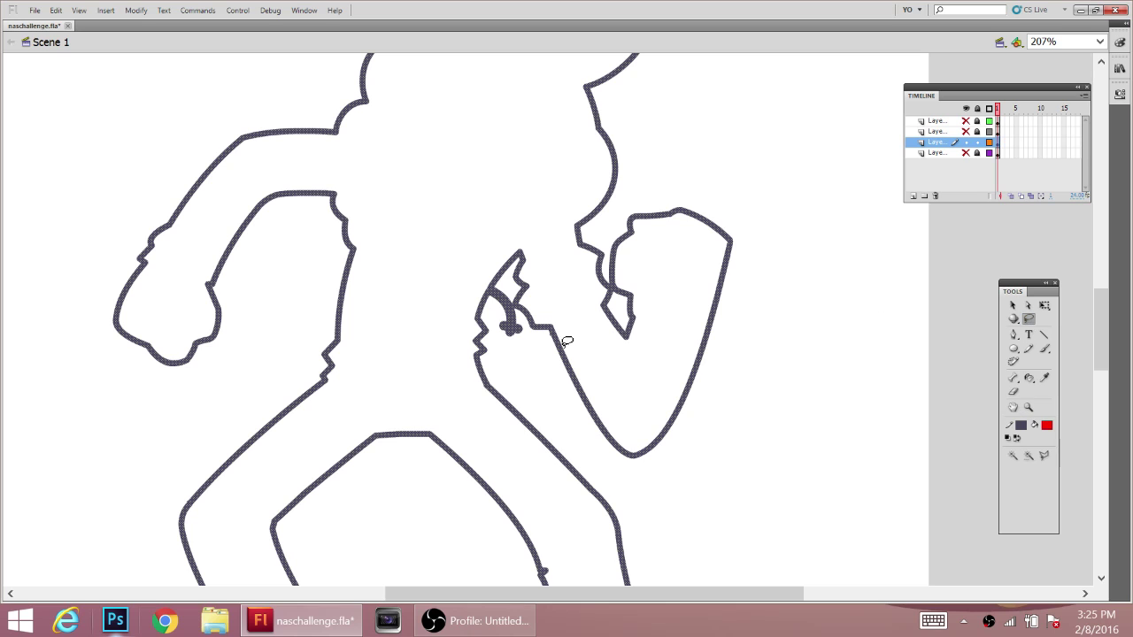
click(527, 360)
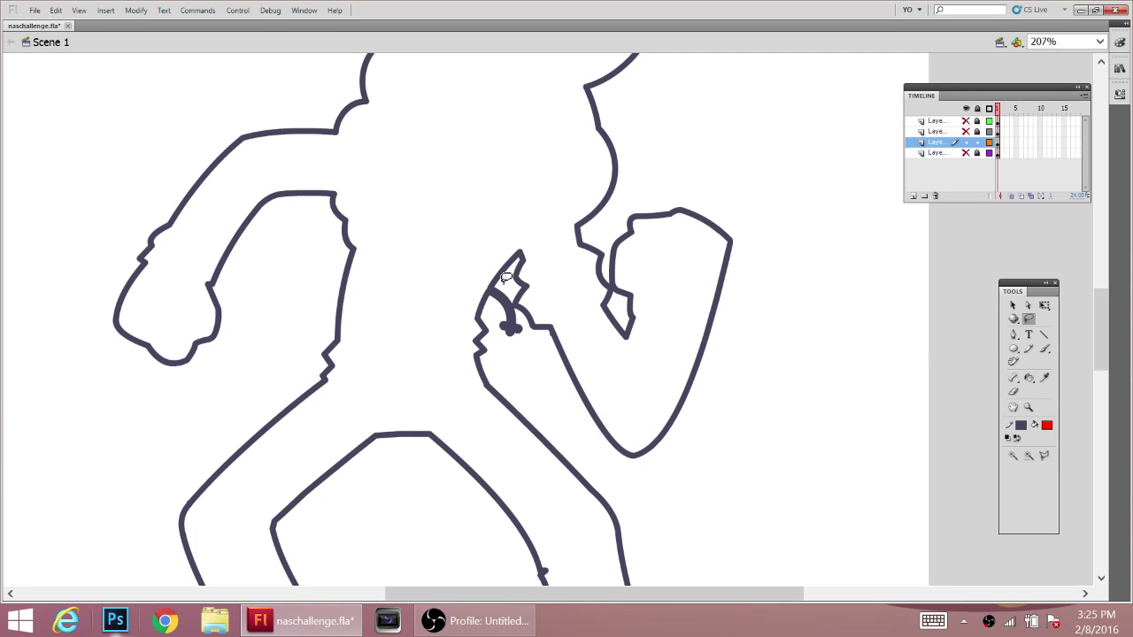
drag(502, 278, 478, 281)
drag(514, 299, 512, 281)
click(135, 11)
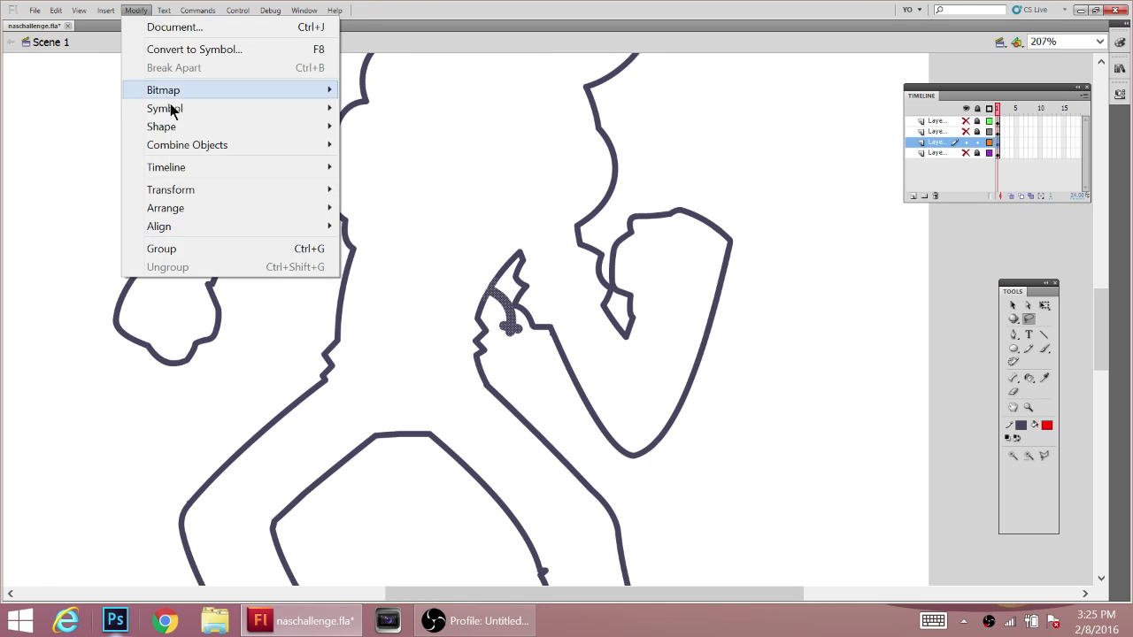
mouse_move(174, 124)
click(390, 185)
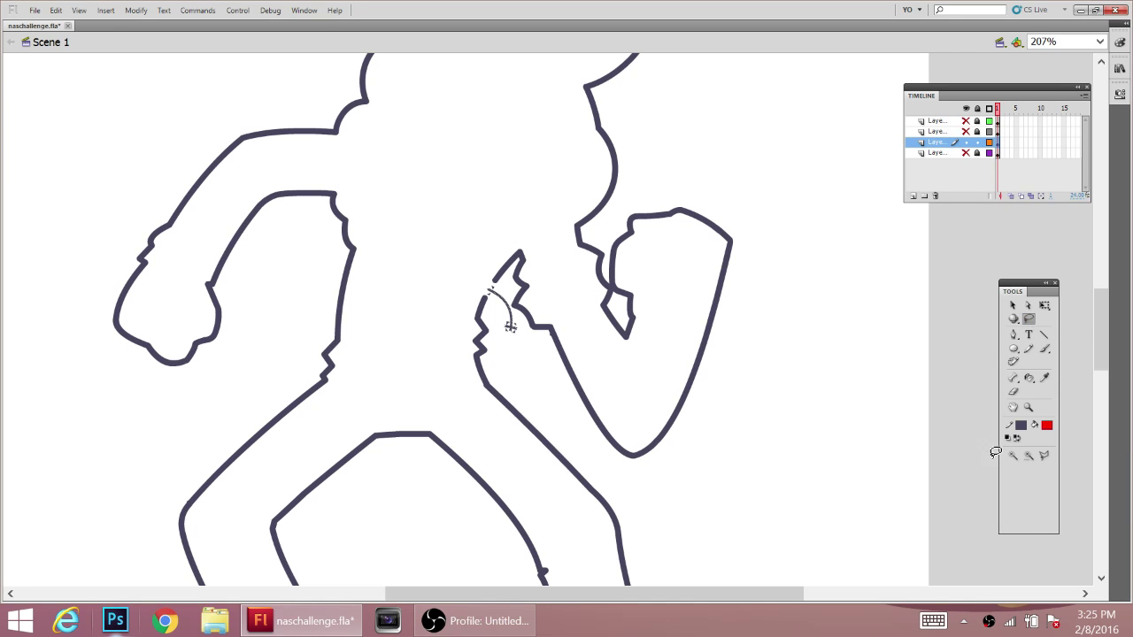
click(933, 621)
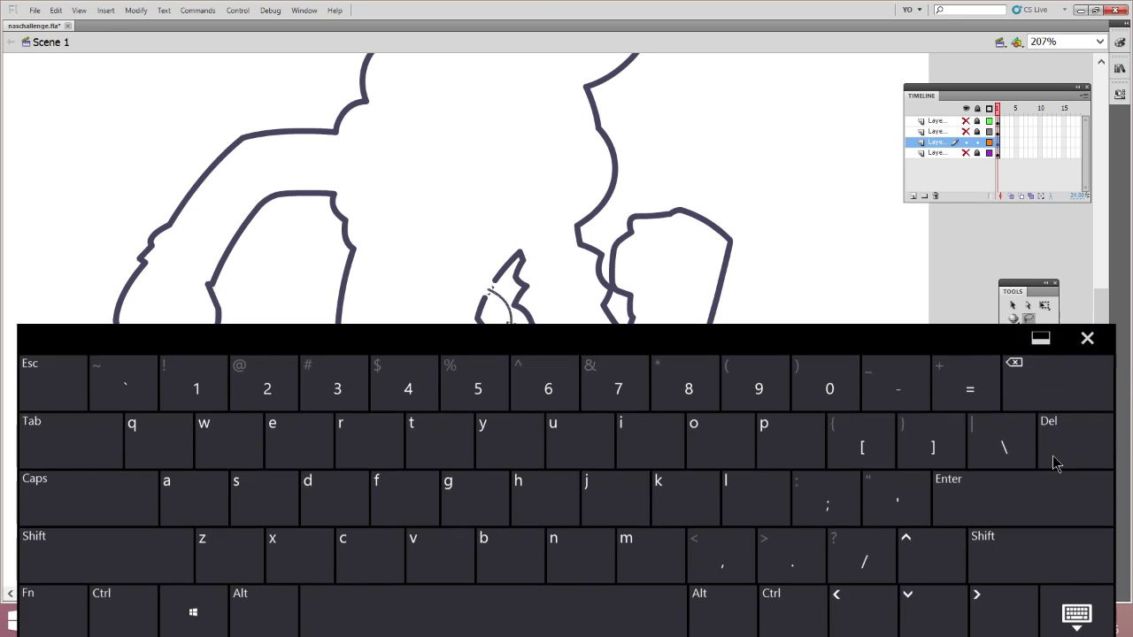
click(1087, 338)
- Select the thick stray hair strand at the back of the head with the Lasso and delete it
drag(1098, 332, 1098, 304)
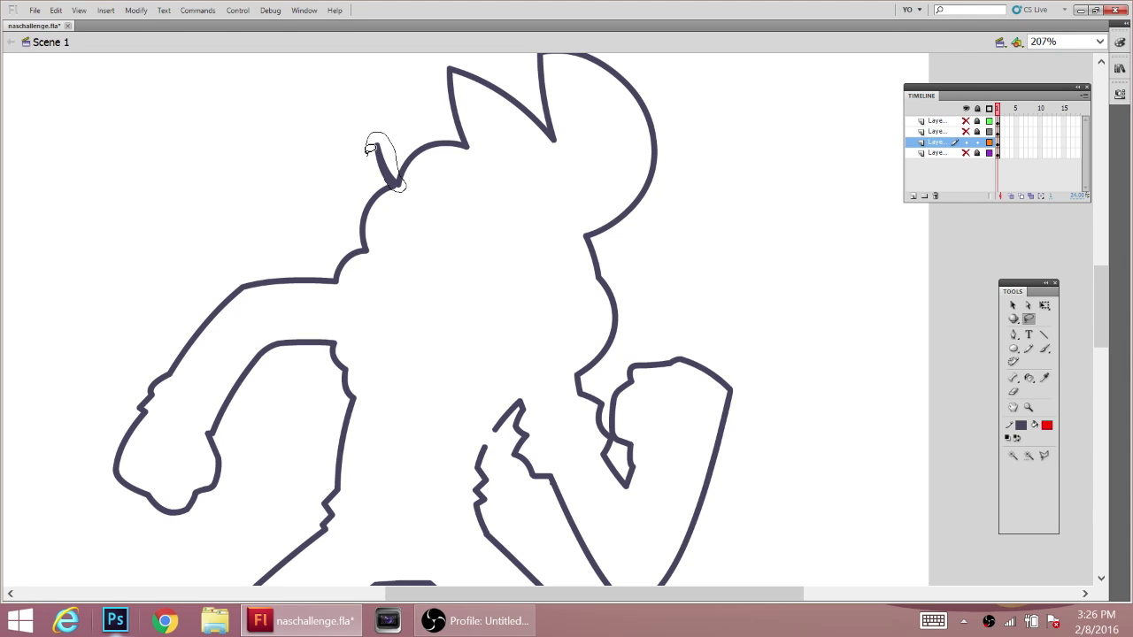
drag(370, 149, 383, 173)
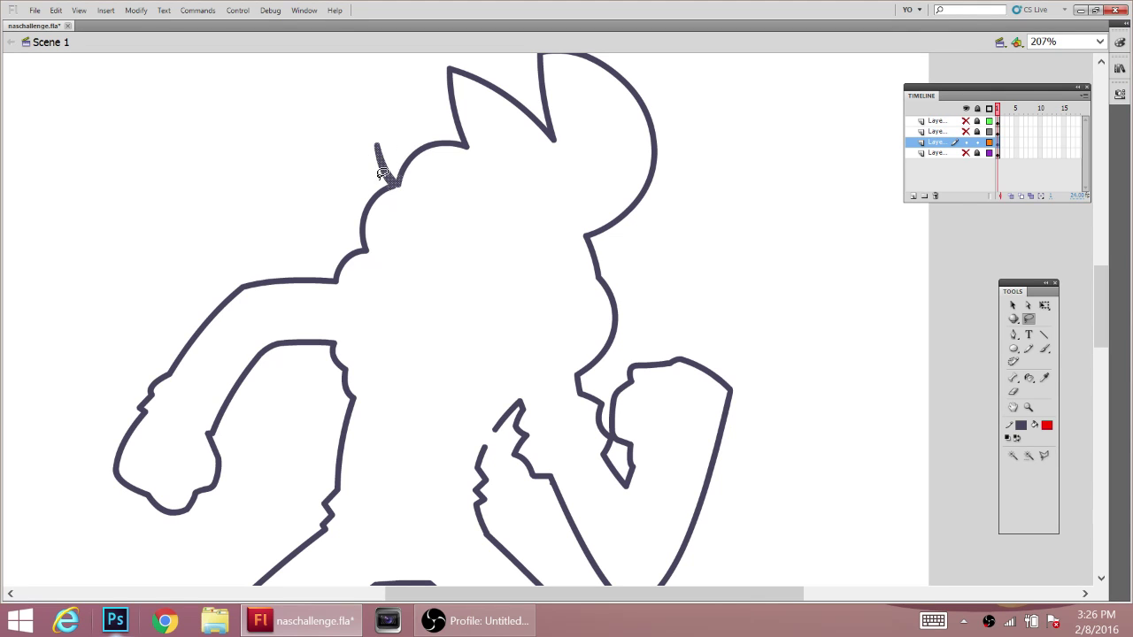
right_click(779, 307)
click(838, 260)
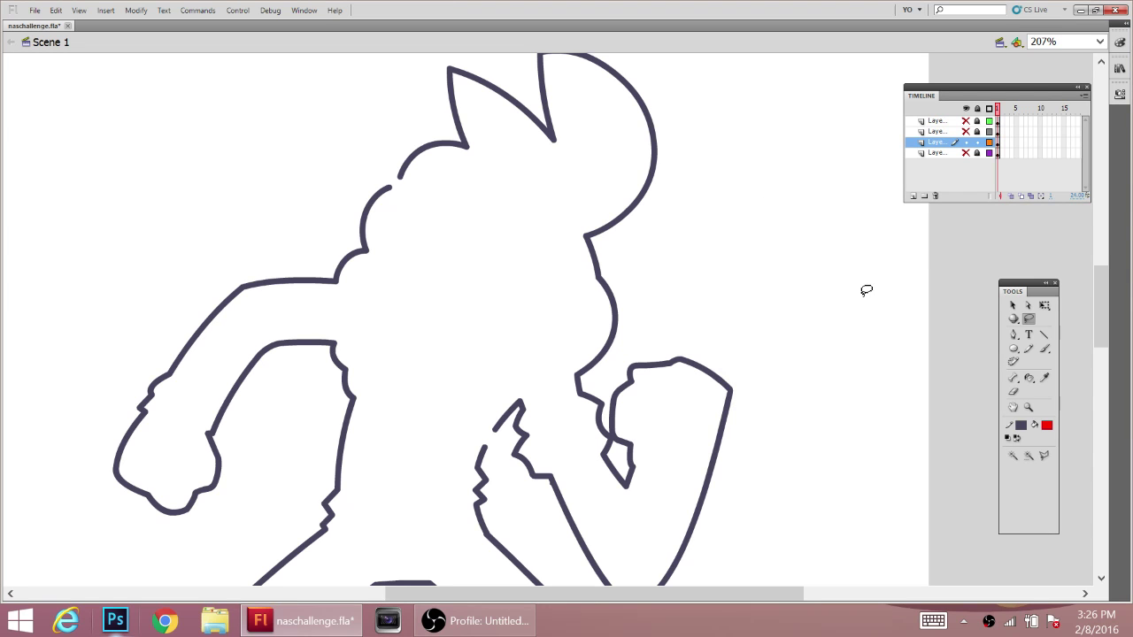
- Show the artwork layer again and display it as outlines around the drawstring gap in the shirt
click(966, 131)
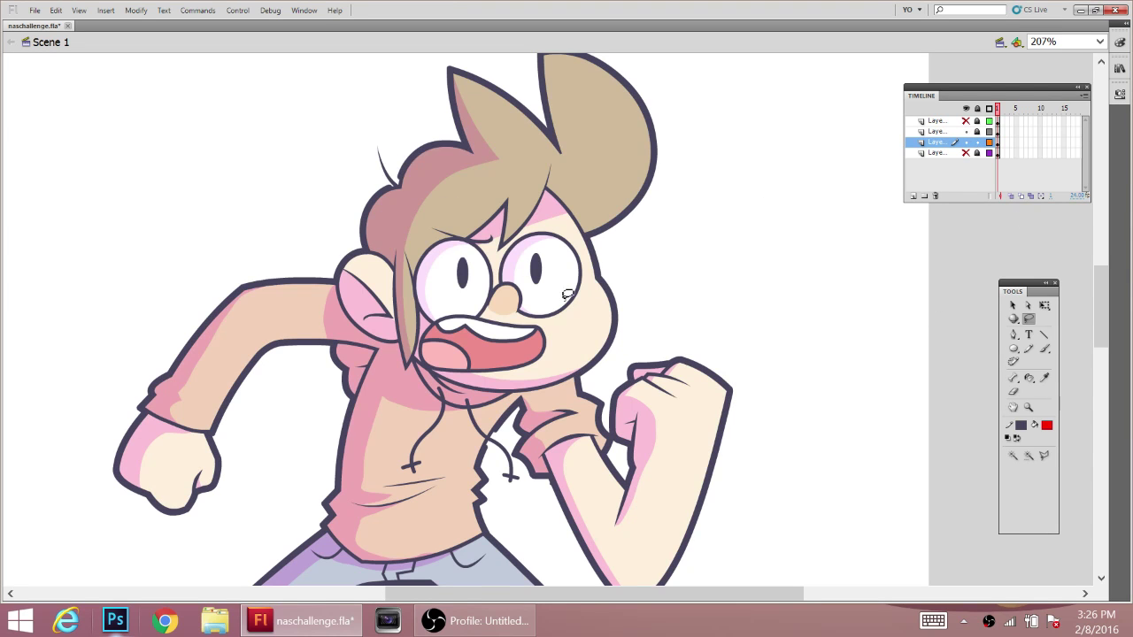
click(1029, 408)
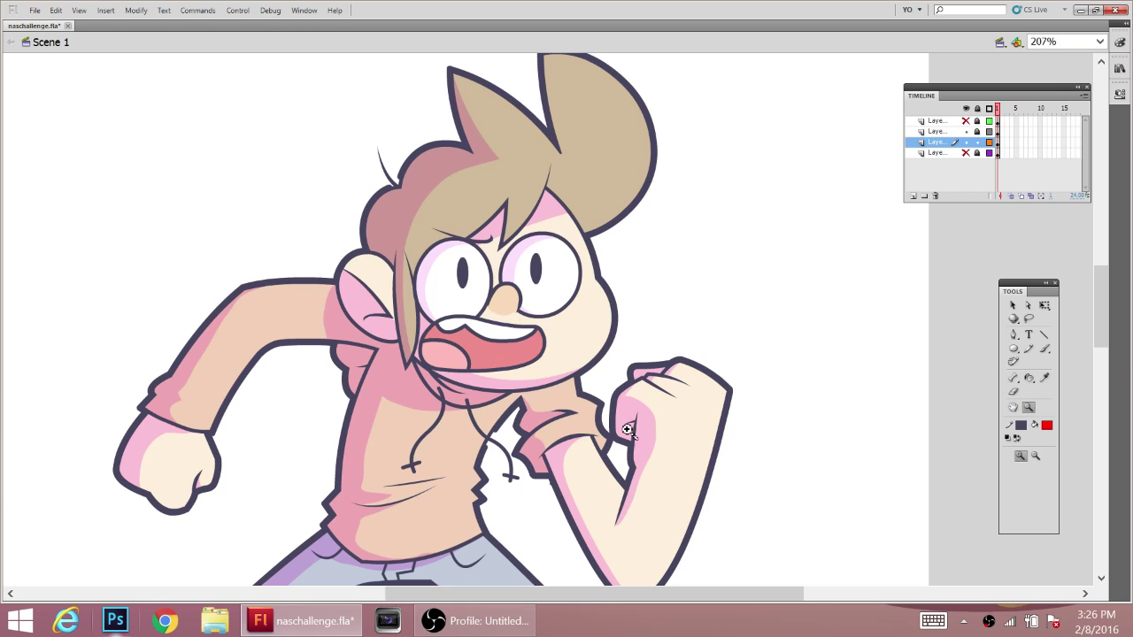
drag(384, 511, 641, 377)
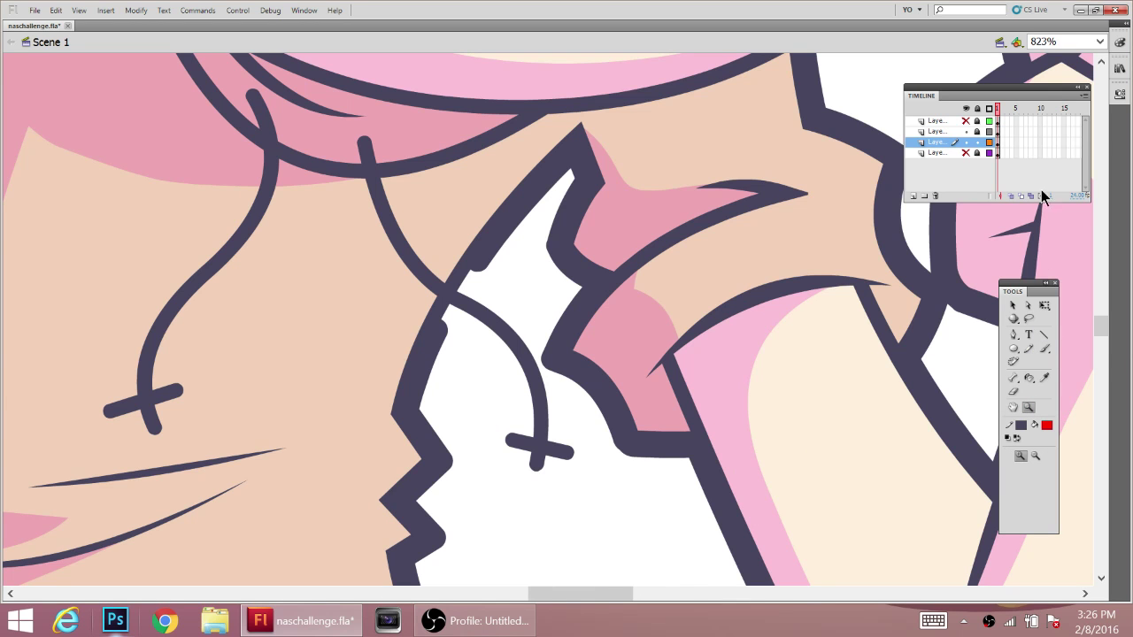
alt+click(990, 142)
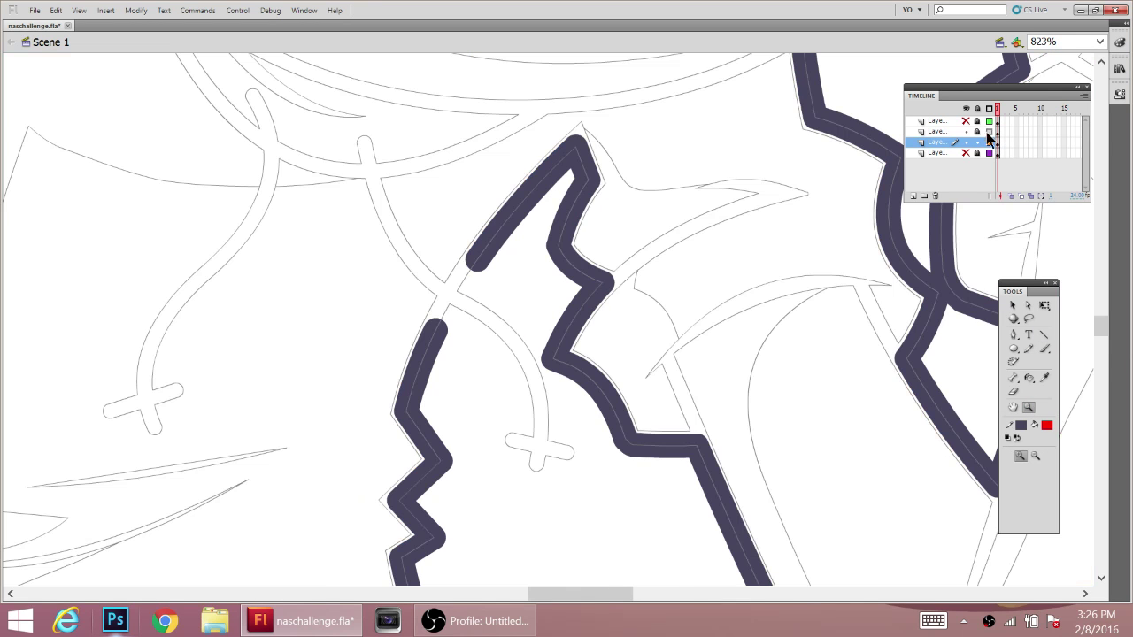
- Draw a line with the Line tool to close the gap in the shirt outline where the drawstring crosses
click(1045, 335)
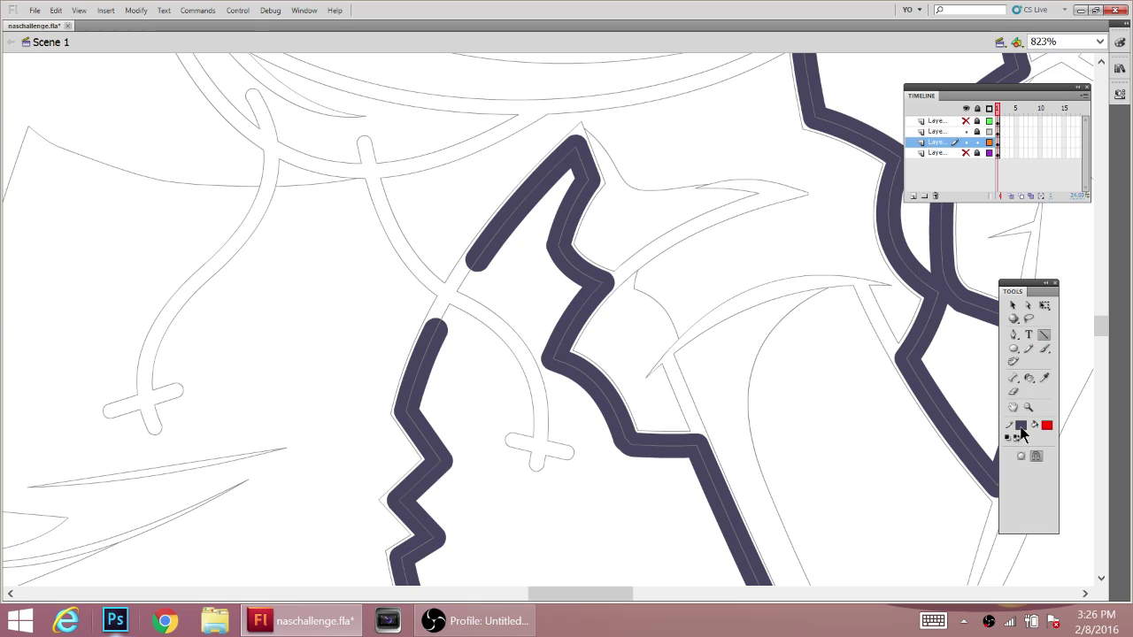
drag(467, 293, 433, 329)
drag(434, 330, 463, 309)
click(1013, 305)
- Close the outline gap at the hair strand's base with a line aligned to the curves, and restore the artwork layer's full-color display
click(1029, 406)
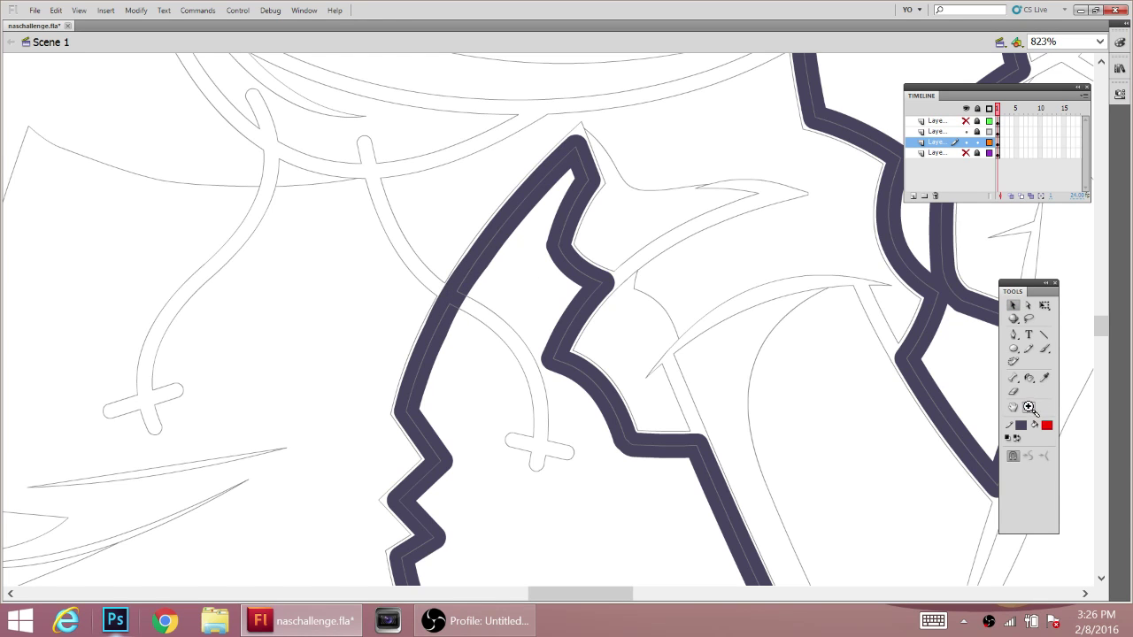
double_click(1027, 407)
mouse_move(520, 171)
mouse_down()
mouse_move(699, 204)
mouse_move(479, 375)
mouse_move(528, 295)
mouse_up()
click(1044, 337)
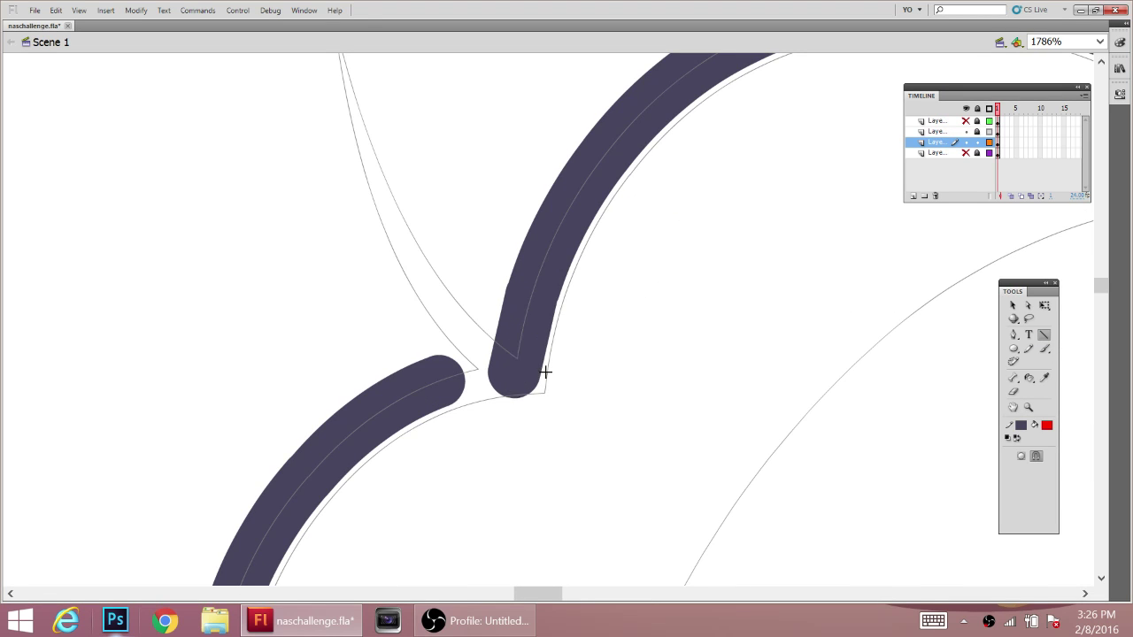
drag(447, 377, 447, 377)
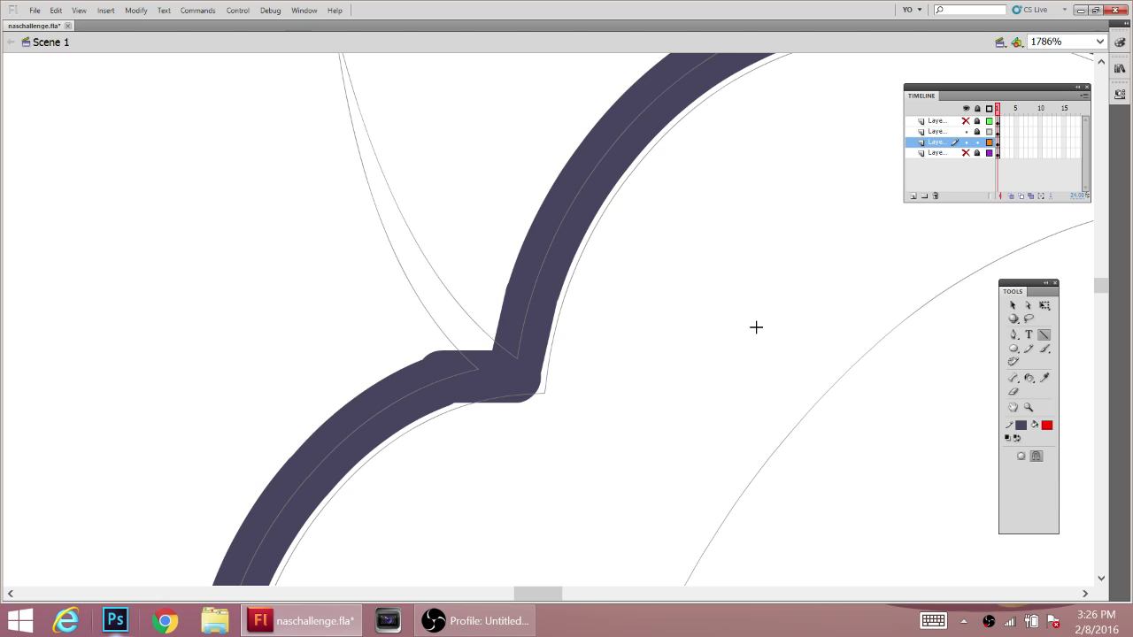
click(1014, 305)
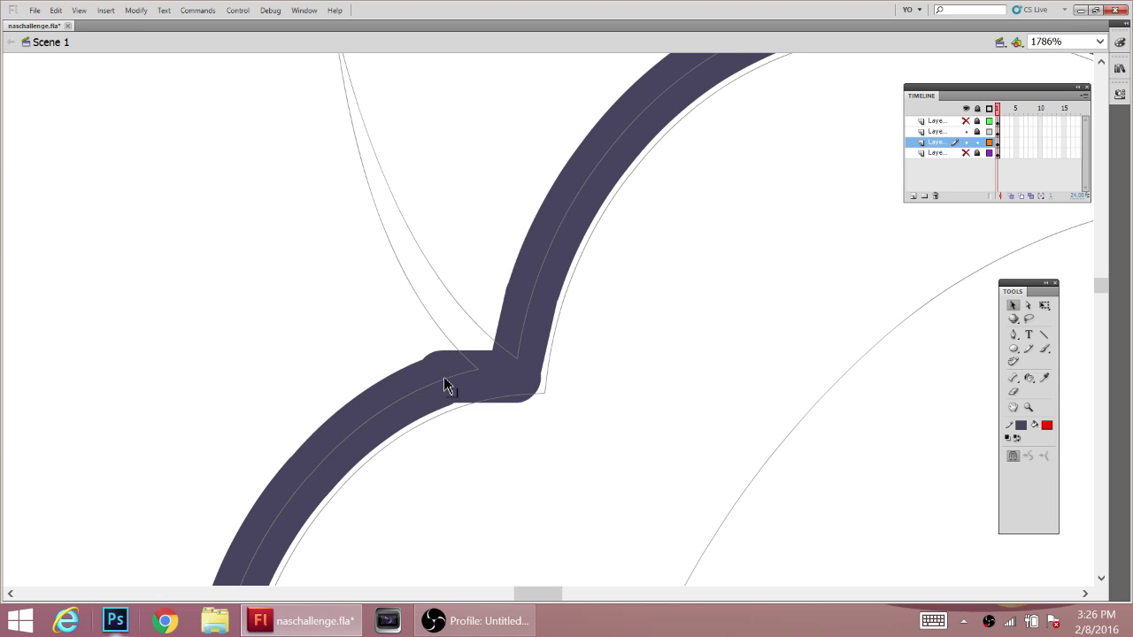
drag(445, 383, 442, 383)
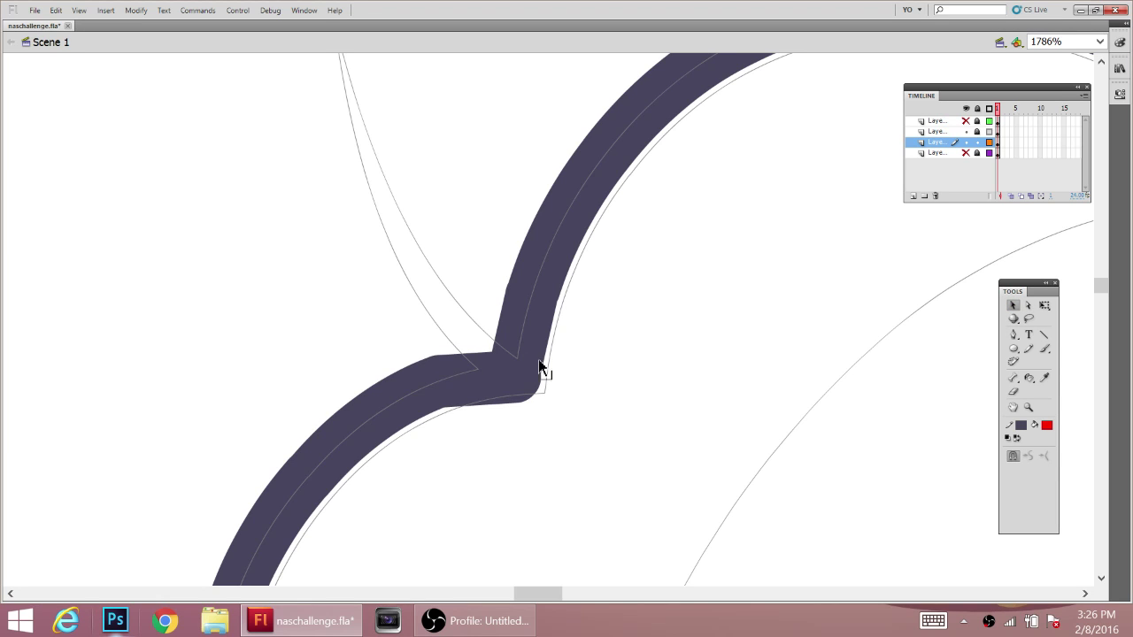
drag(529, 381, 529, 380)
click(992, 133)
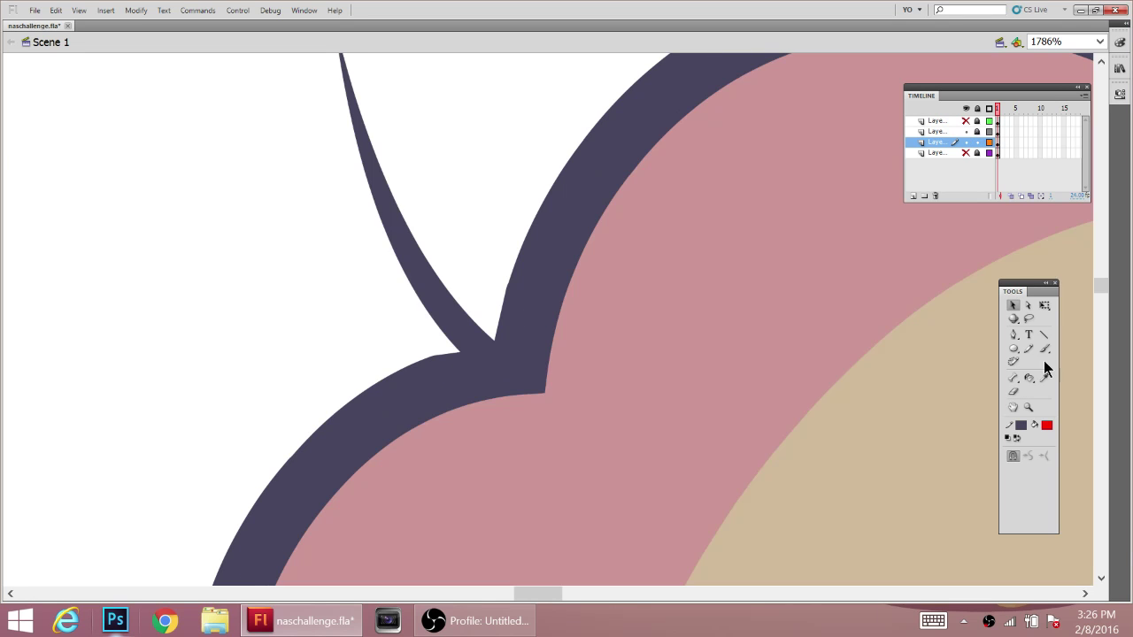
- Bring the whole character into view, check it with the outer outline layer toggled off and on, and unlock the artwork layer
double_click(1029, 407)
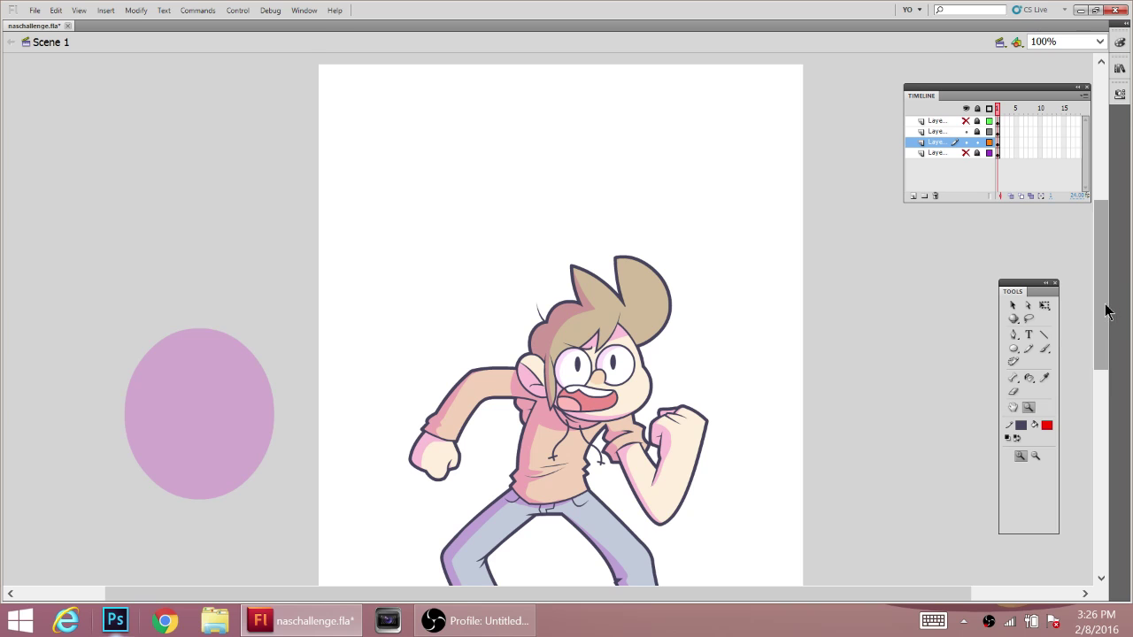
drag(1106, 311, 1093, 354)
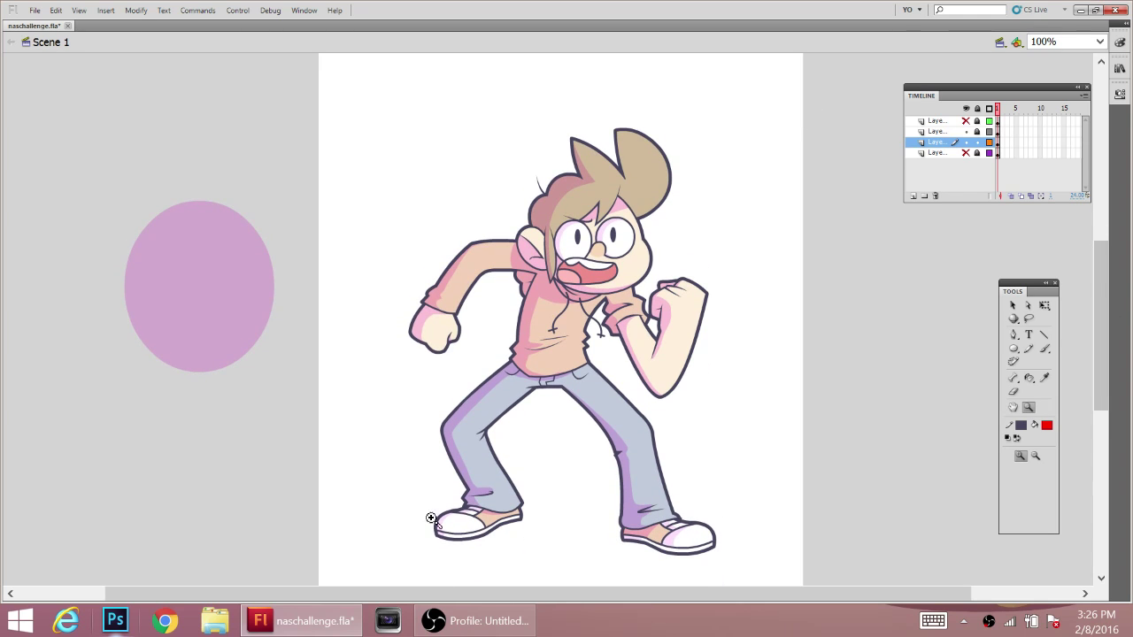
drag(818, 113, 335, 568)
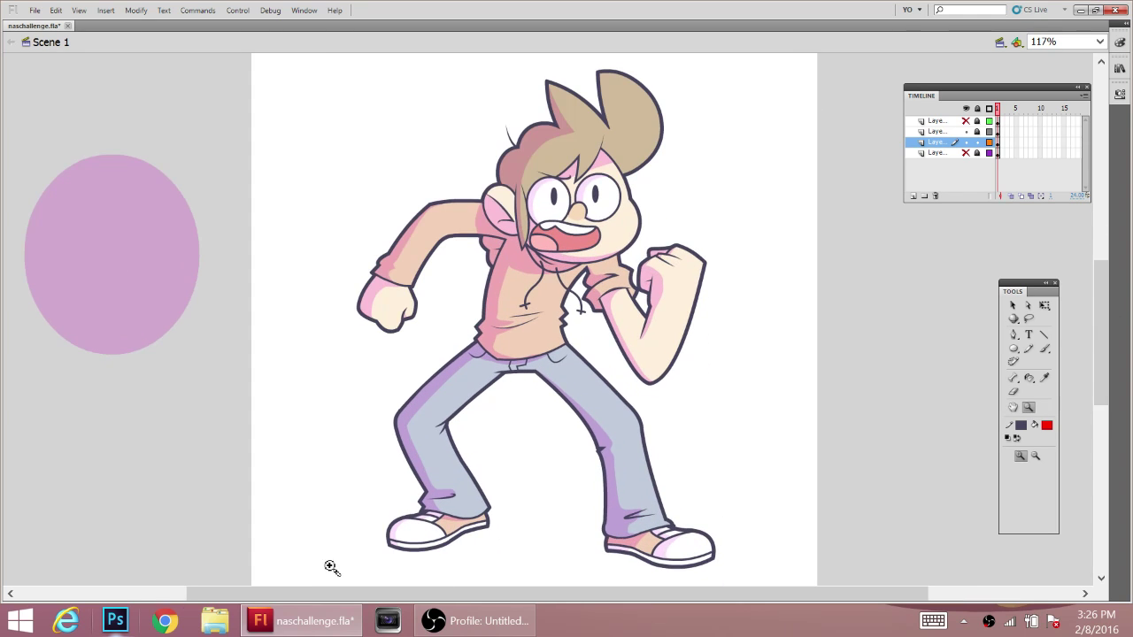
click(967, 142)
click(967, 142)
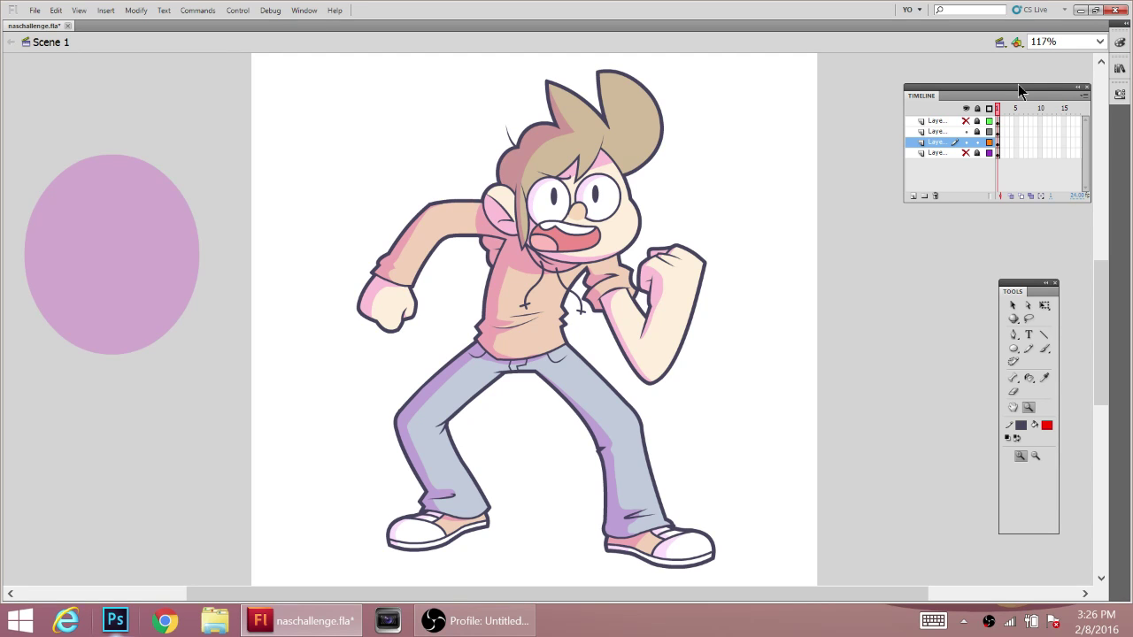
click(985, 142)
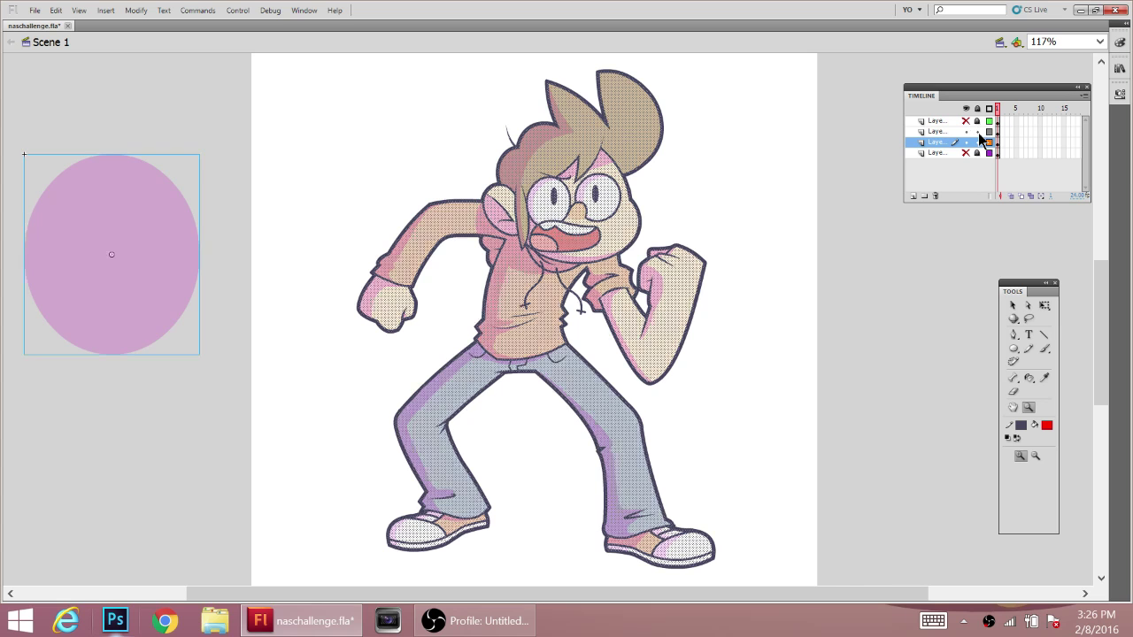
click(1013, 304)
mouse_move(152, 254)
mouse_down()
mouse_move(560, 189)
mouse_move(279, 264)
mouse_up()
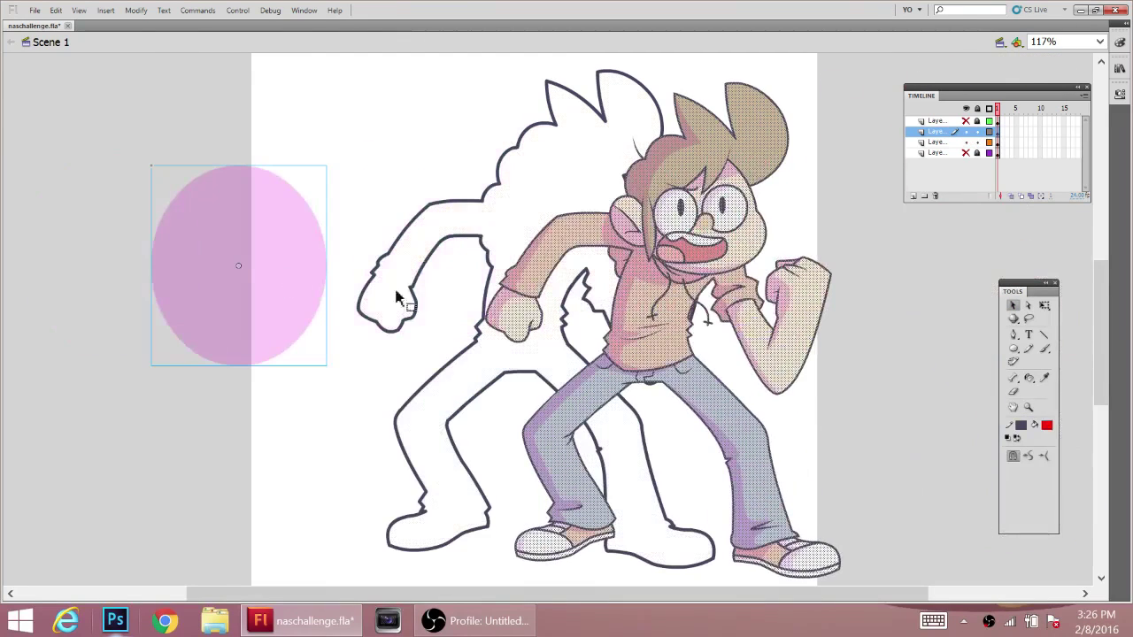
click(55, 10)
click(76, 26)
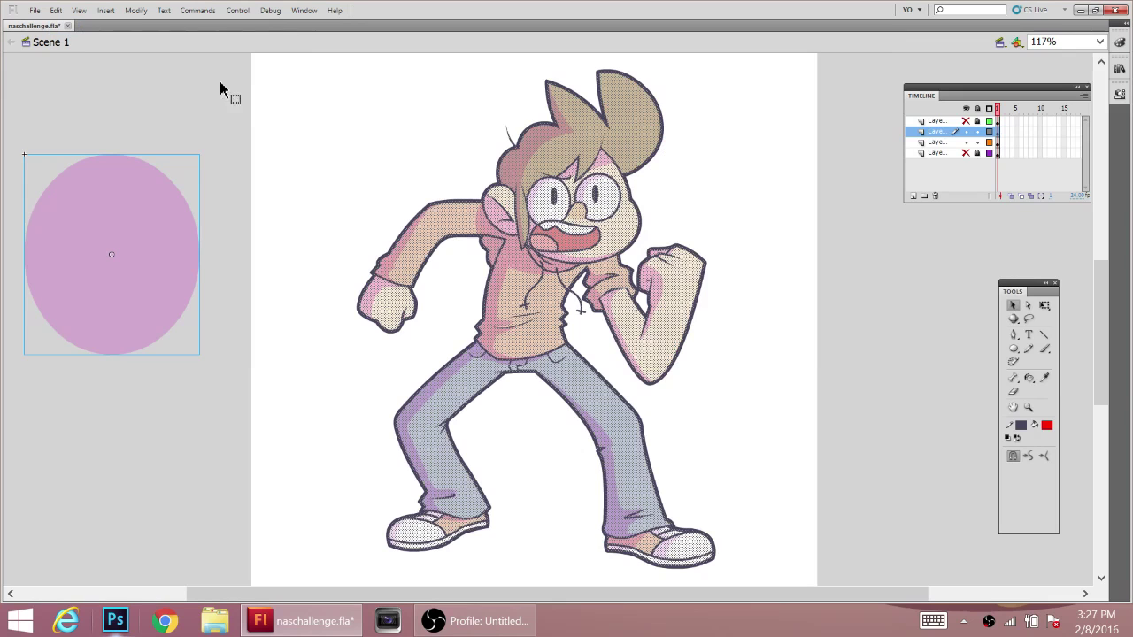
- Move only the purple oval to the other side of the character, completely off the canvas, and deselect it
click(266, 114)
mouse_move(168, 229)
mouse_down()
mouse_move(538, 302)
mouse_move(860, 184)
mouse_up()
drag(865, 272, 893, 361)
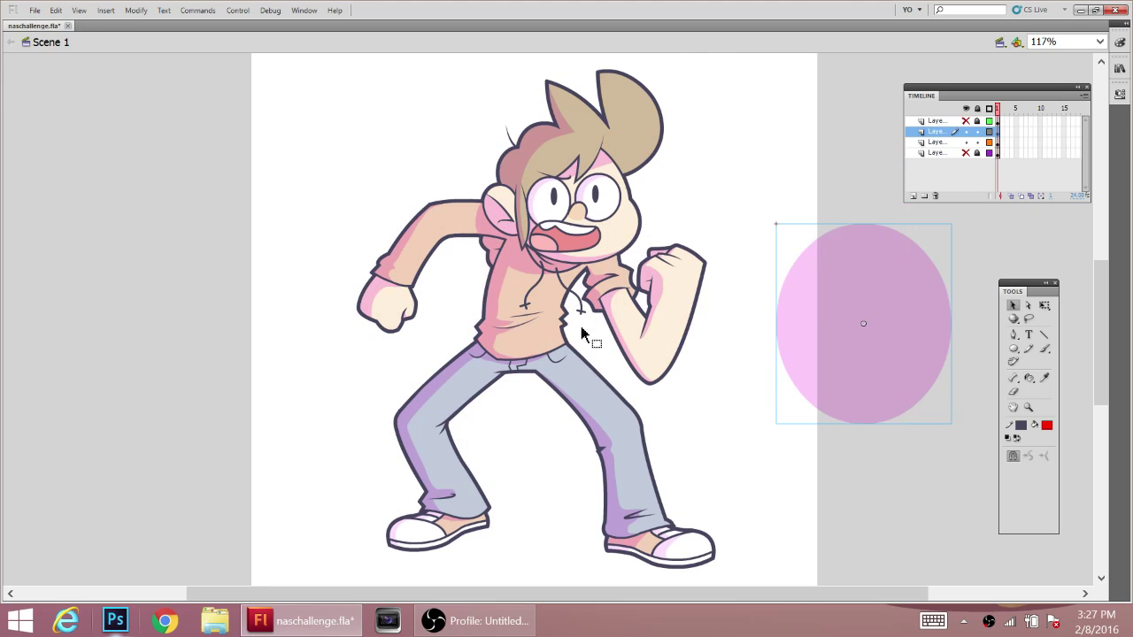
click(741, 167)
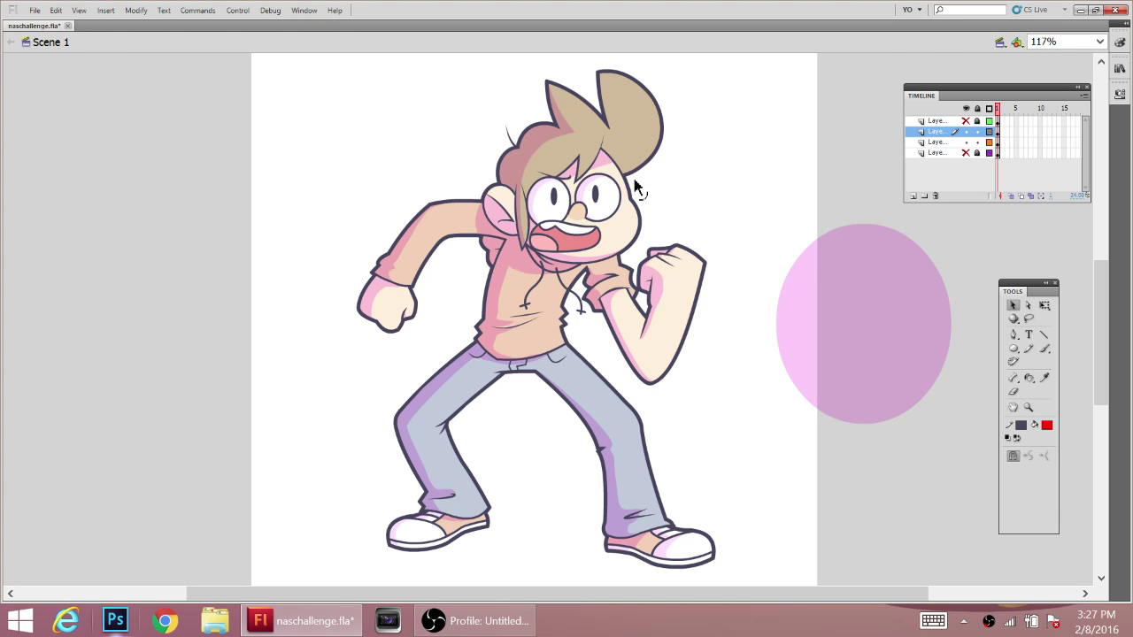
scroll(734, 175, up, 1)
scroll(732, 174, down, 4)
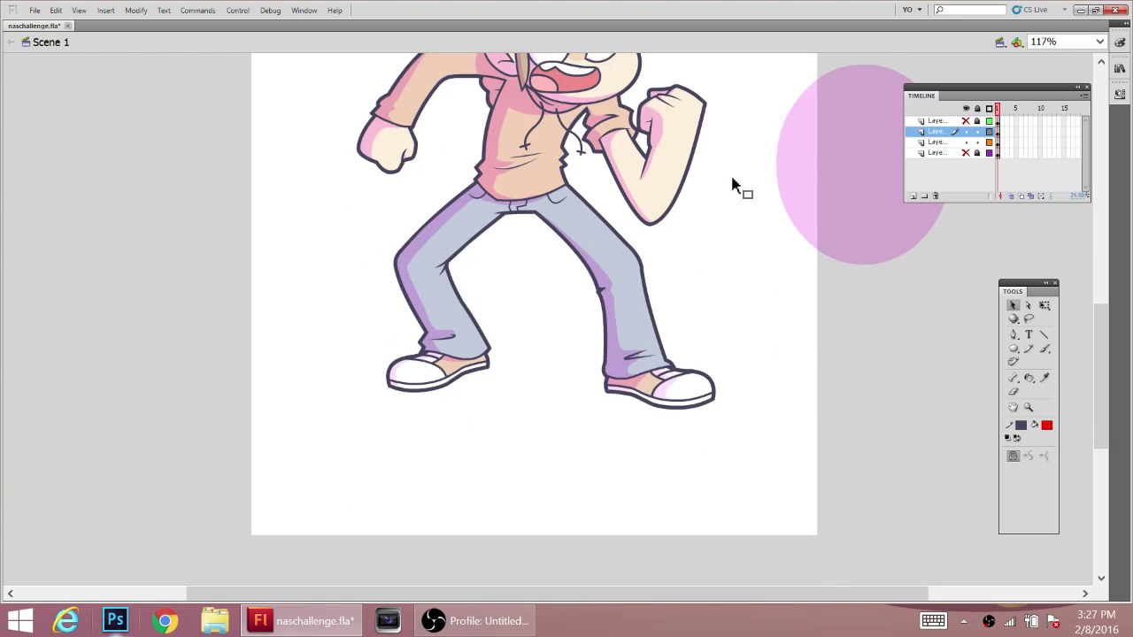
scroll(734, 209, up, 3)
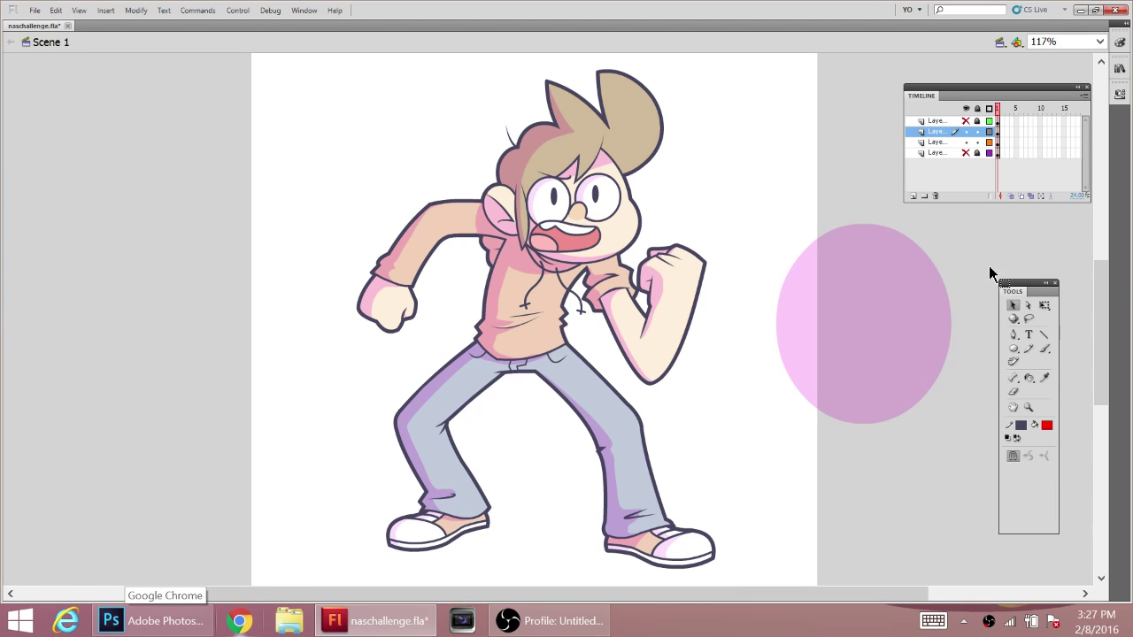
drag(855, 316, 938, 312)
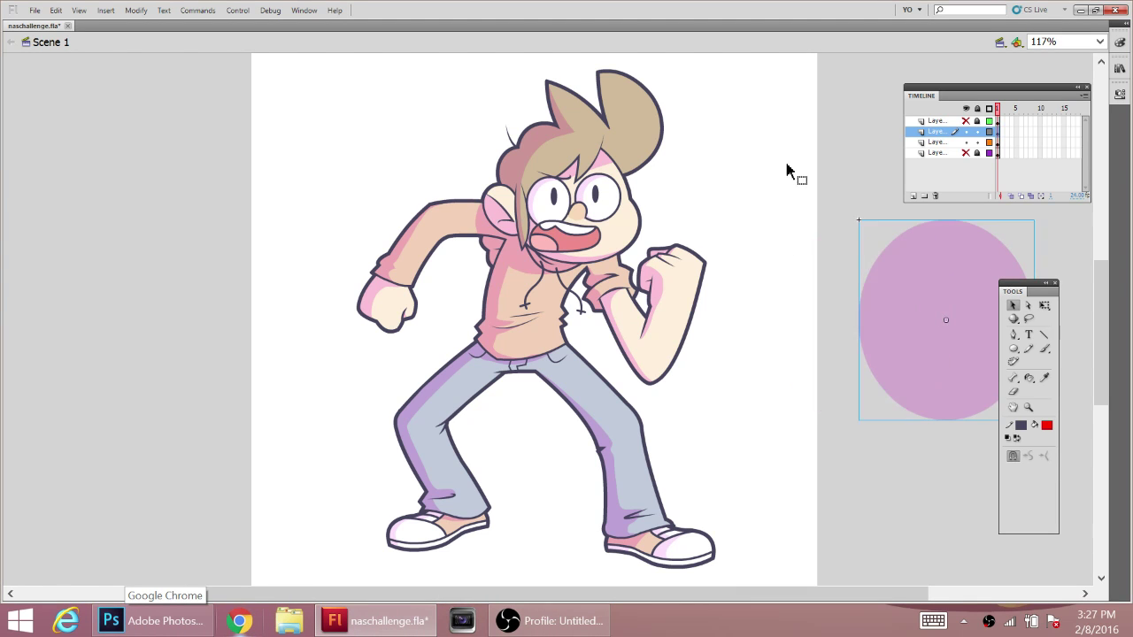
click(788, 170)
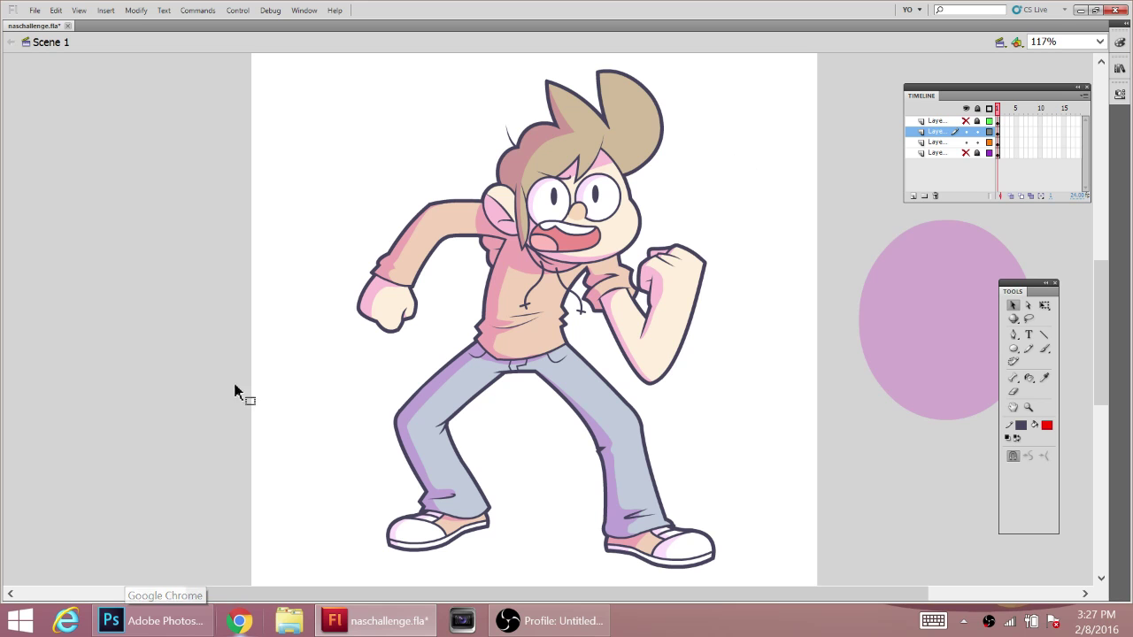
- Export the artwork as the PNG image naschallenge.png to the Desktop at full document size, 24 bit with alpha channel
click(34, 10)
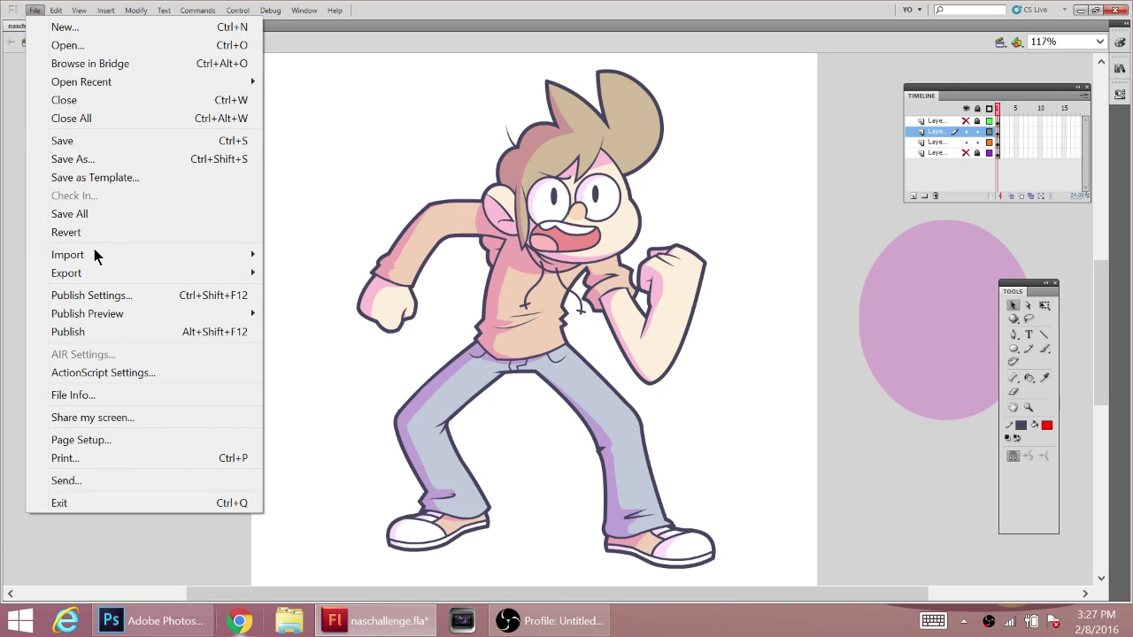
mouse_move(93, 271)
click(296, 272)
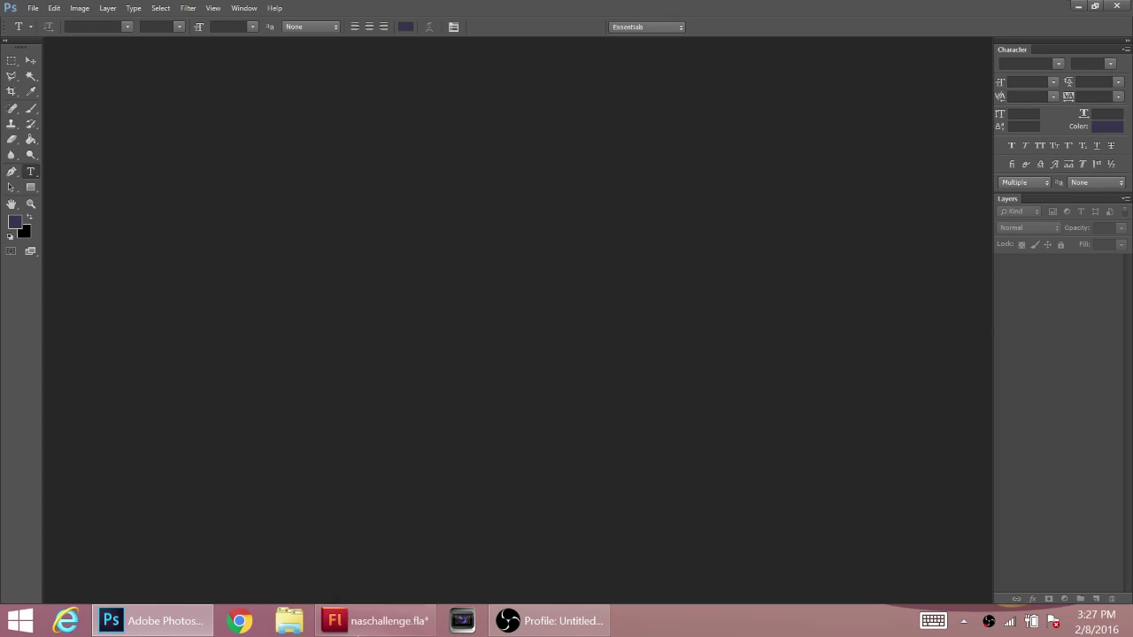
click(372, 625)
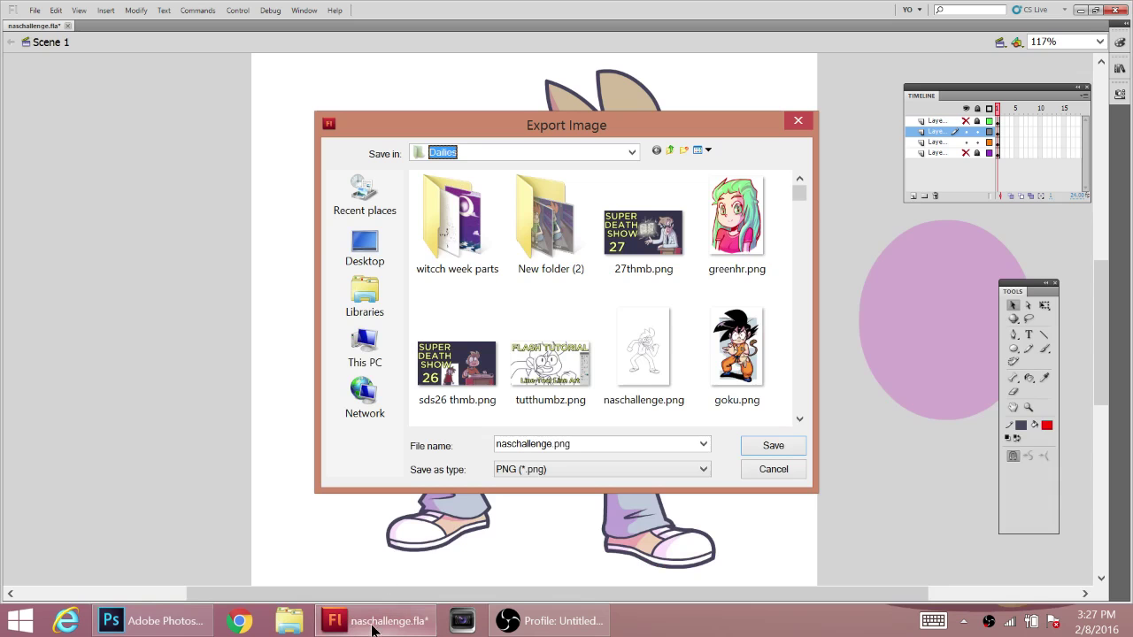
click(365, 246)
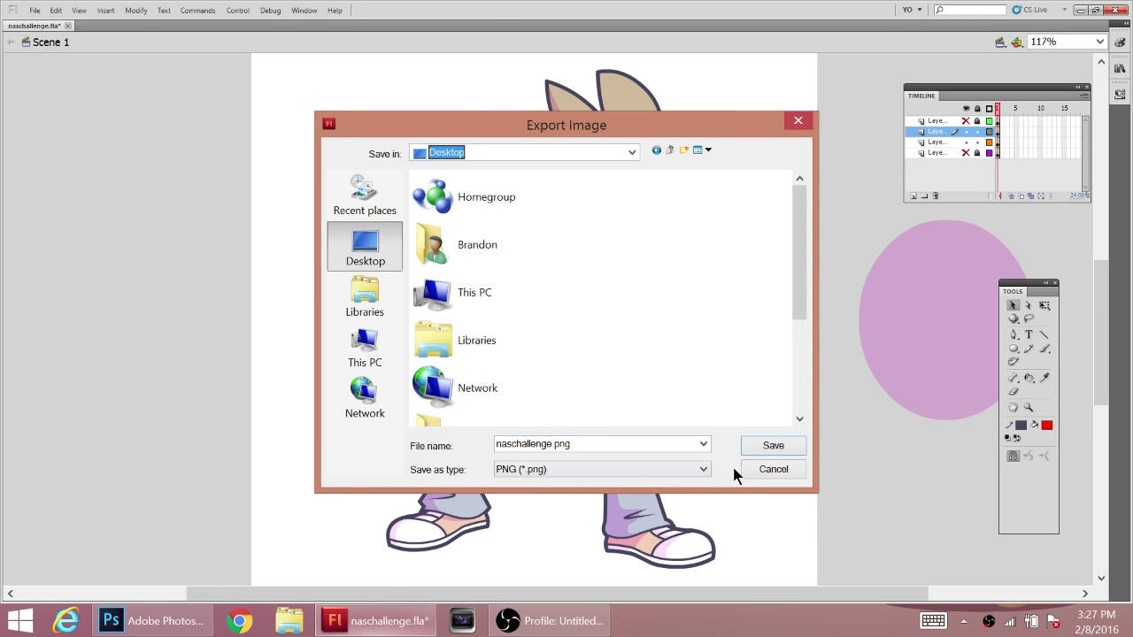
click(761, 447)
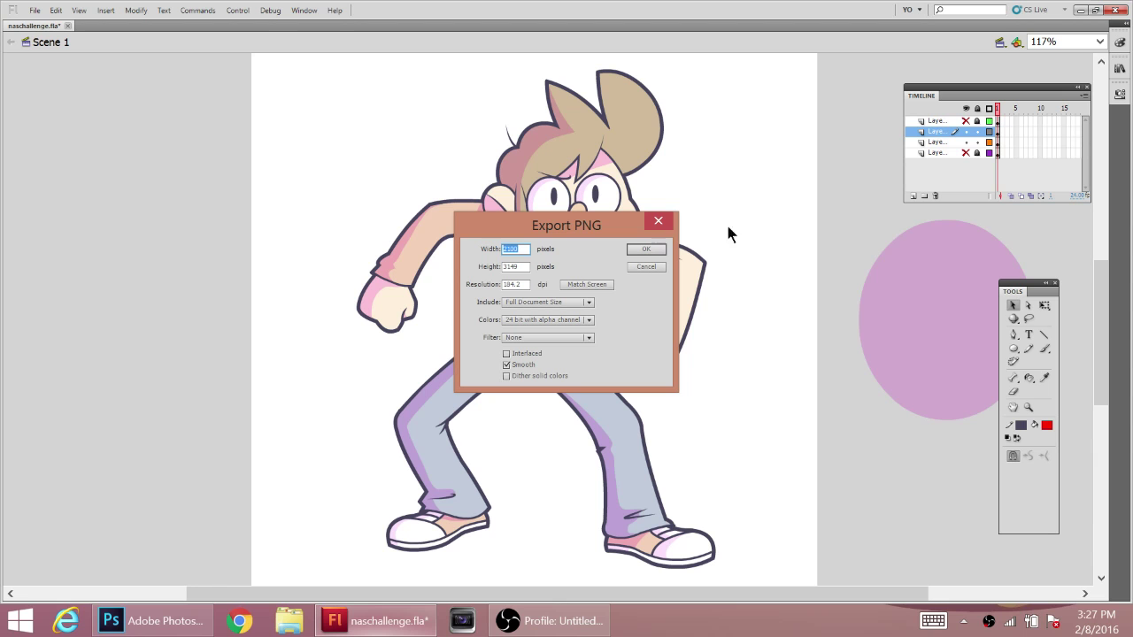
click(644, 249)
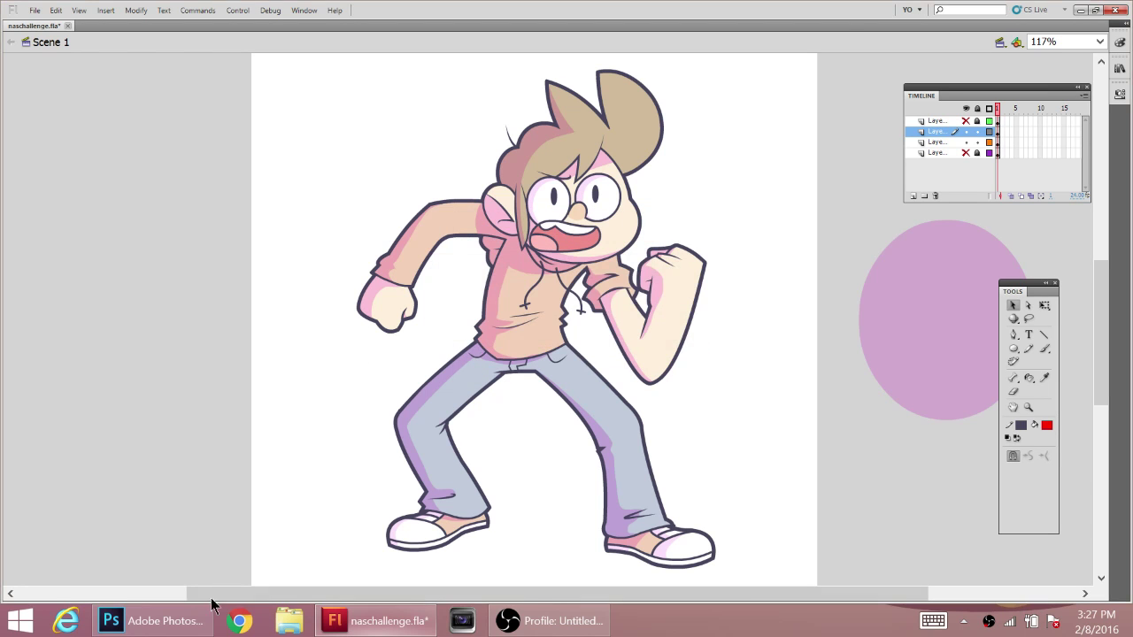
- Switch to Photoshop and open naschallenge.png from the Desktop, placing its window clear of the workspace edge
click(163, 621)
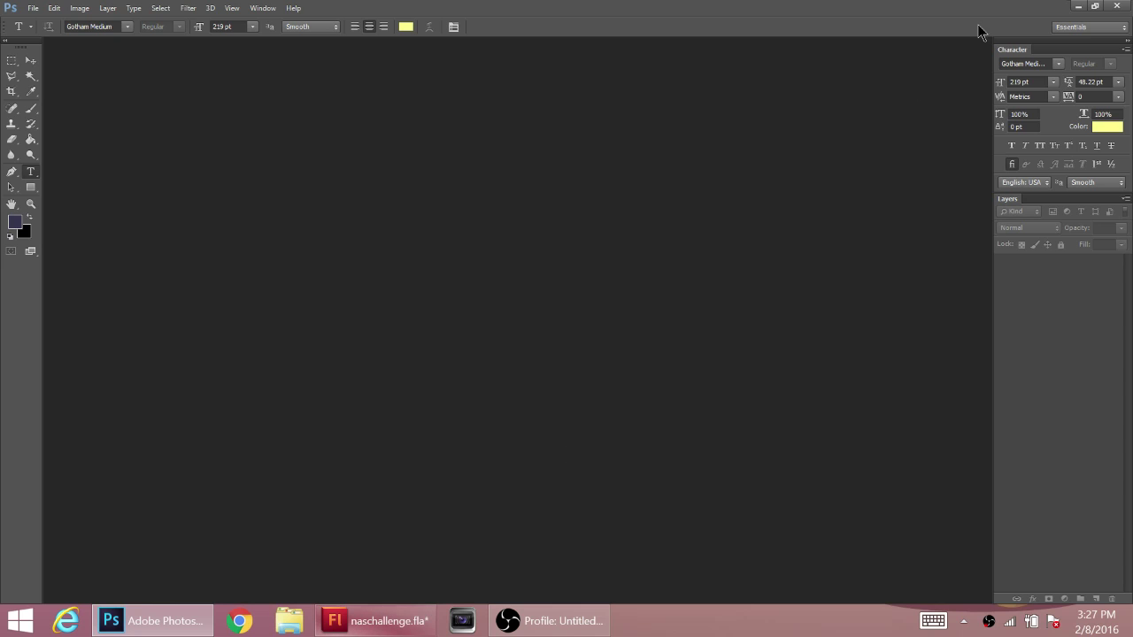
click(32, 8)
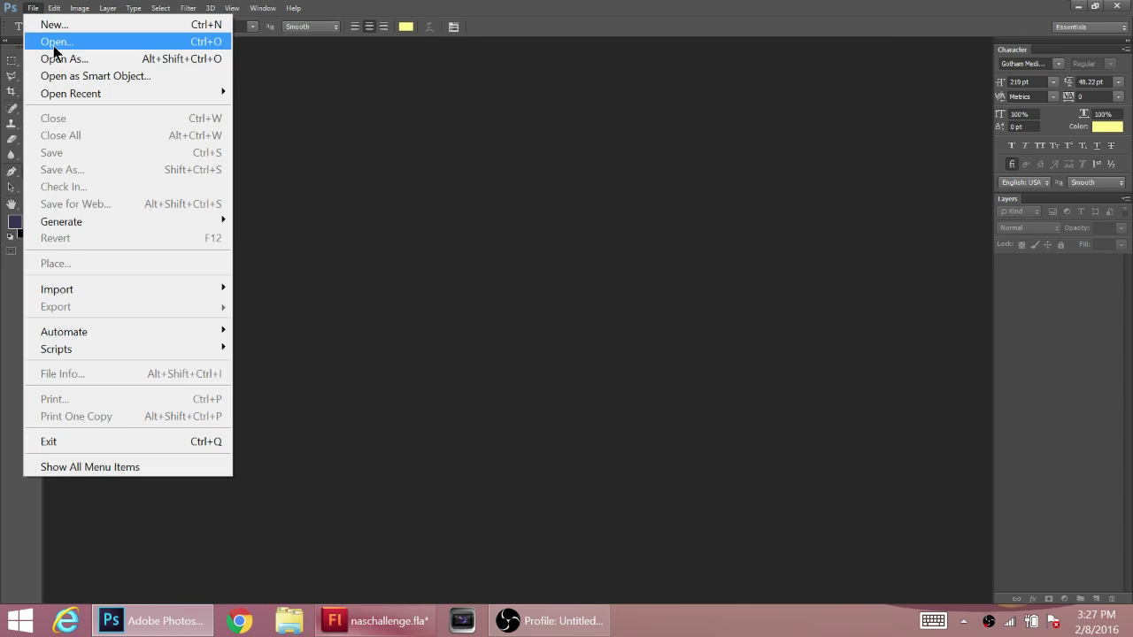
click(54, 44)
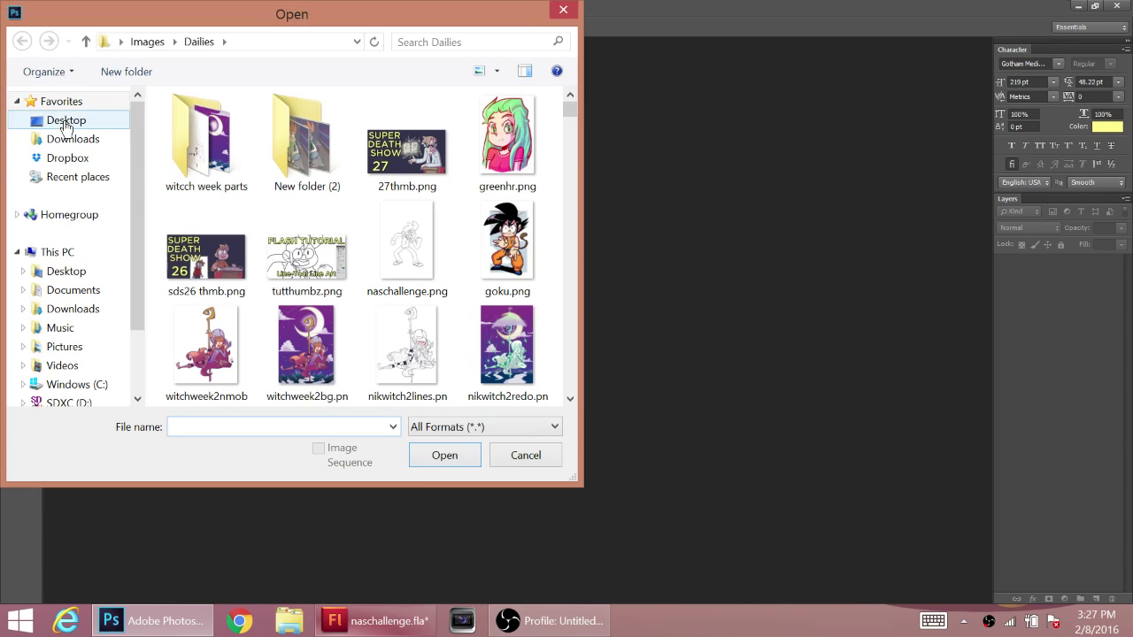
click(62, 120)
scroll(456, 308, down, 10)
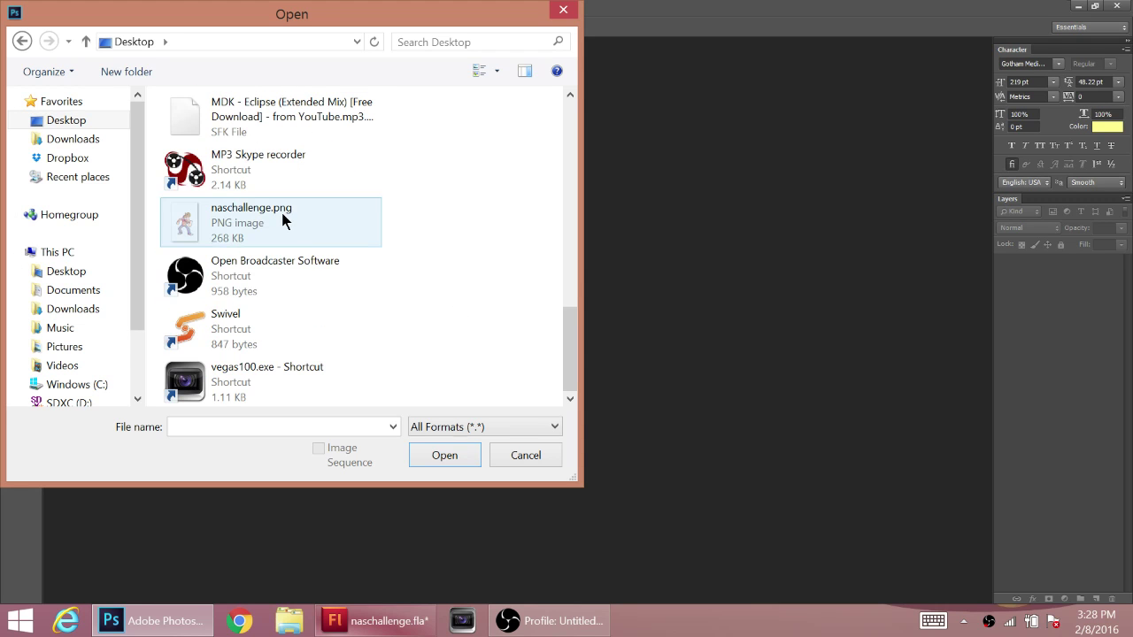
double_click(282, 216)
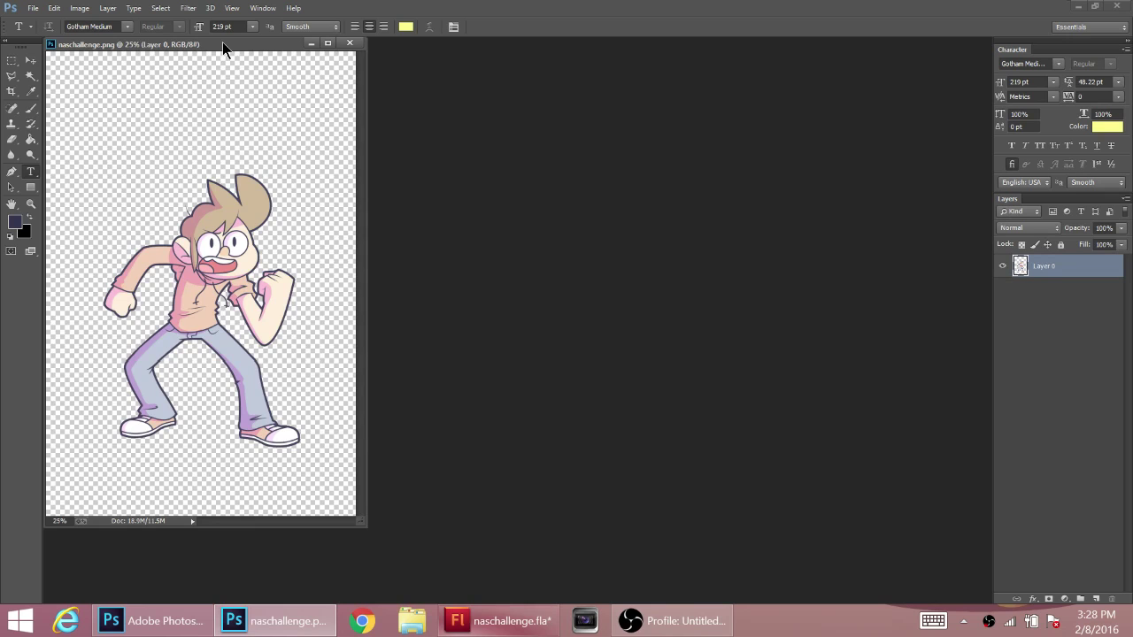
drag(222, 43, 296, 78)
- Crop the image to a rectangular marquee around the character and clear the selection
click(11, 60)
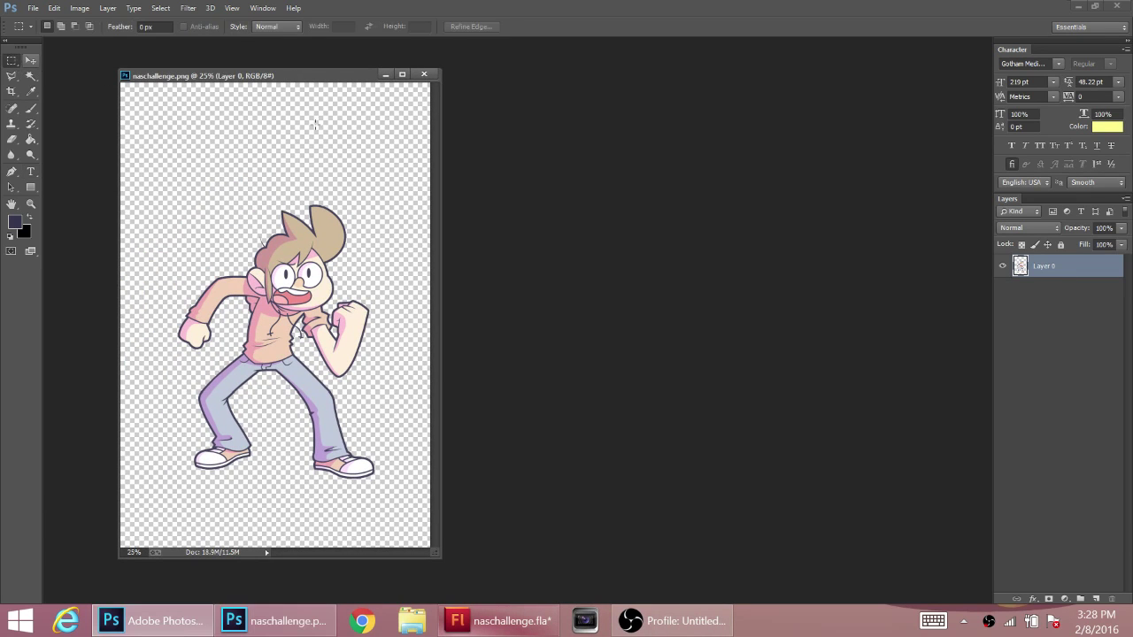
drag(395, 191, 174, 492)
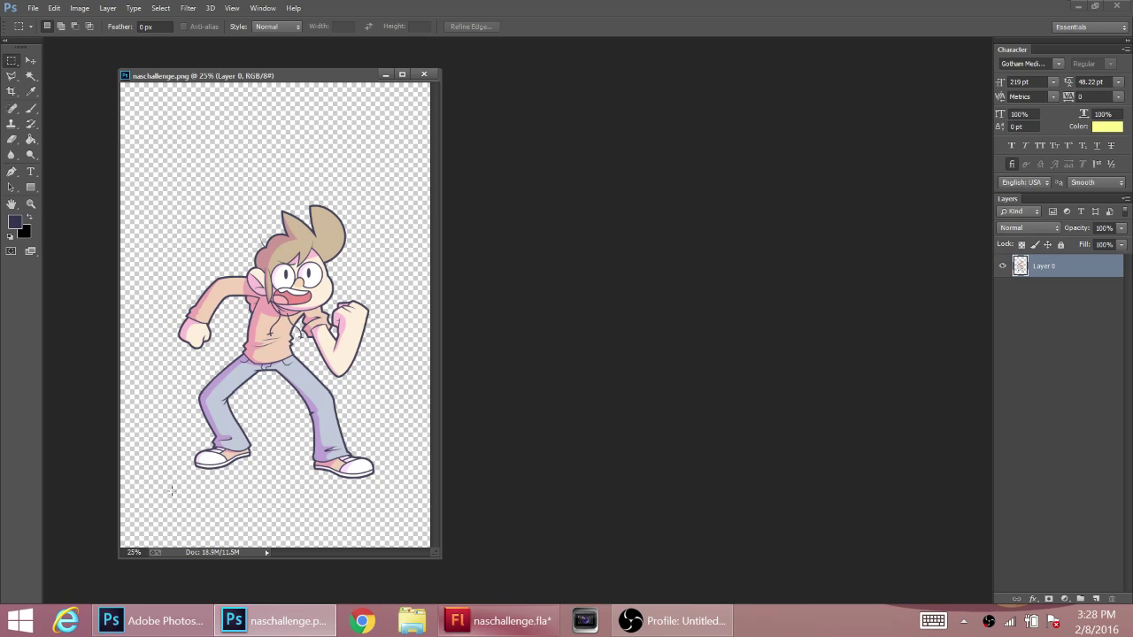
click(79, 8)
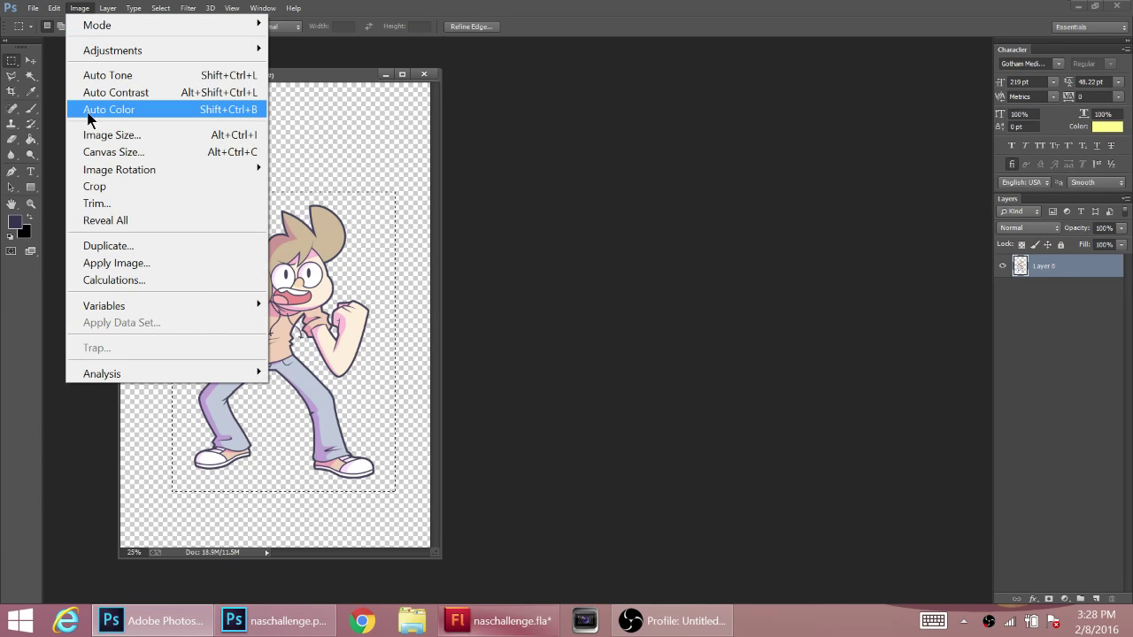
click(110, 191)
key(ctrl+d)
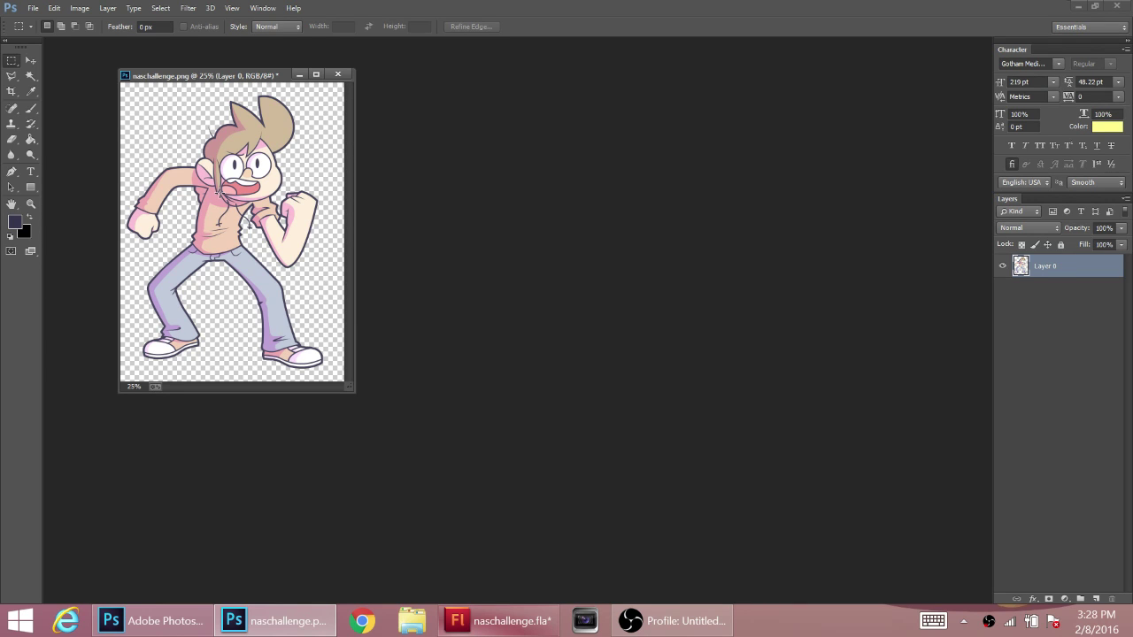
- Load the character's silhouette as a selection from Layer 0, dock the document window, and add a new layer above it
ctrl+click(1020, 265)
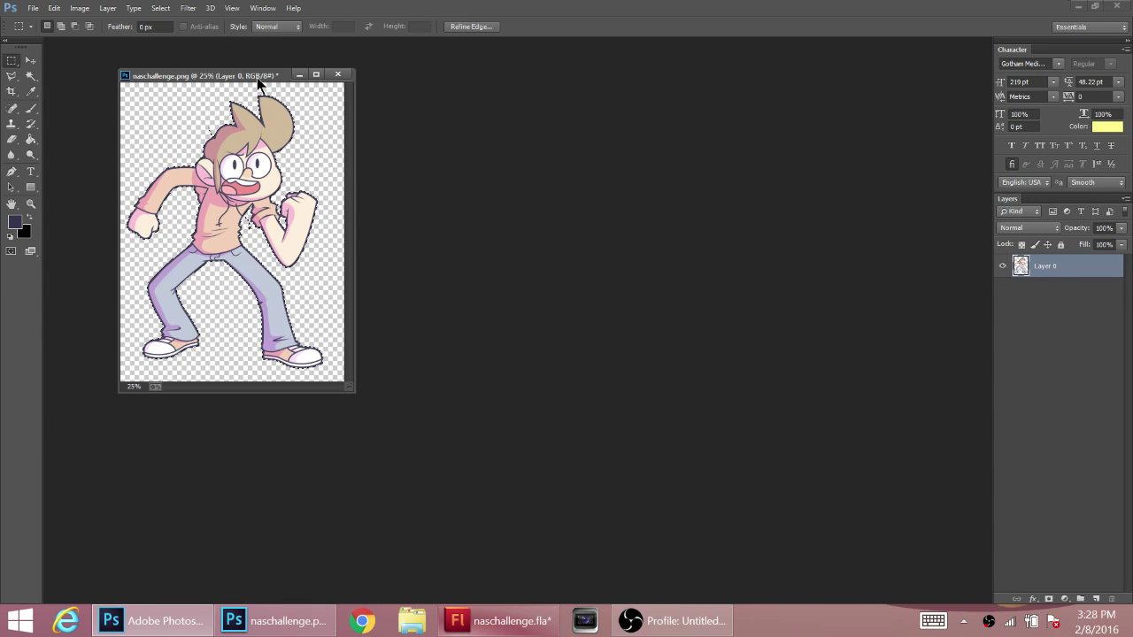
drag(257, 77, 362, 46)
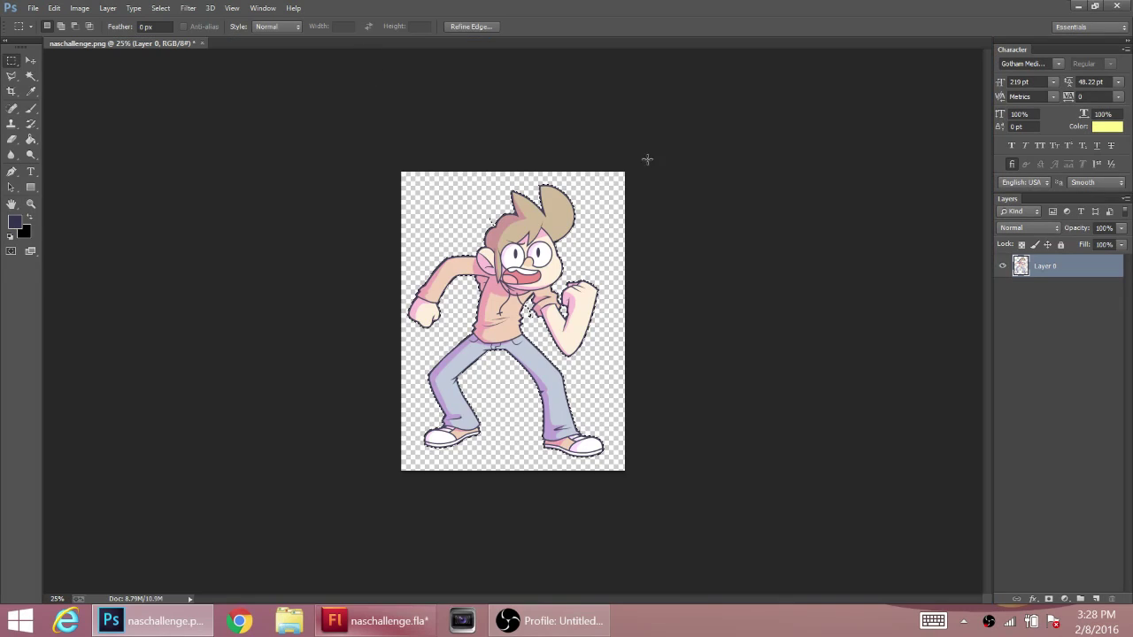
click(31, 203)
drag(443, 249, 529, 228)
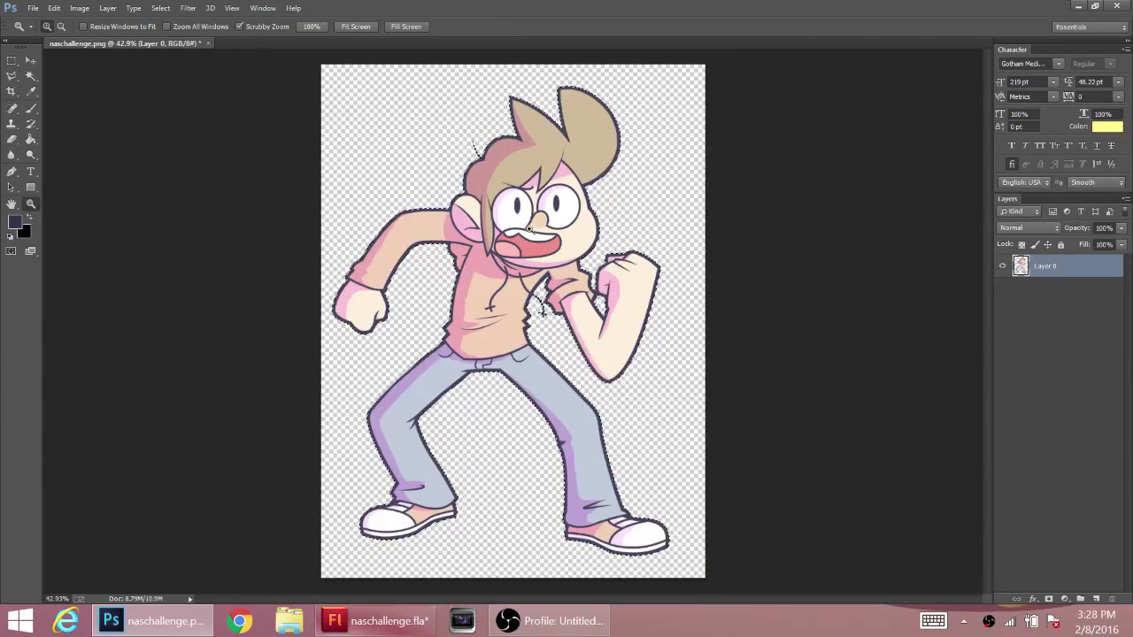
click(1096, 599)
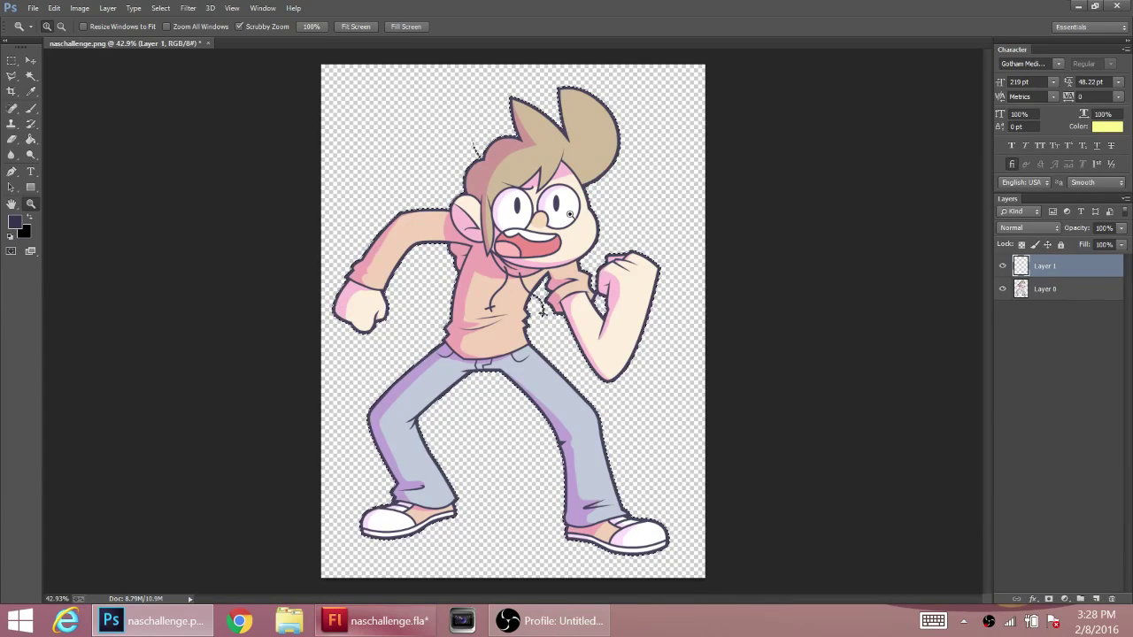
- Set the foreground color to bright magenta (#f72ef0)
click(14, 222)
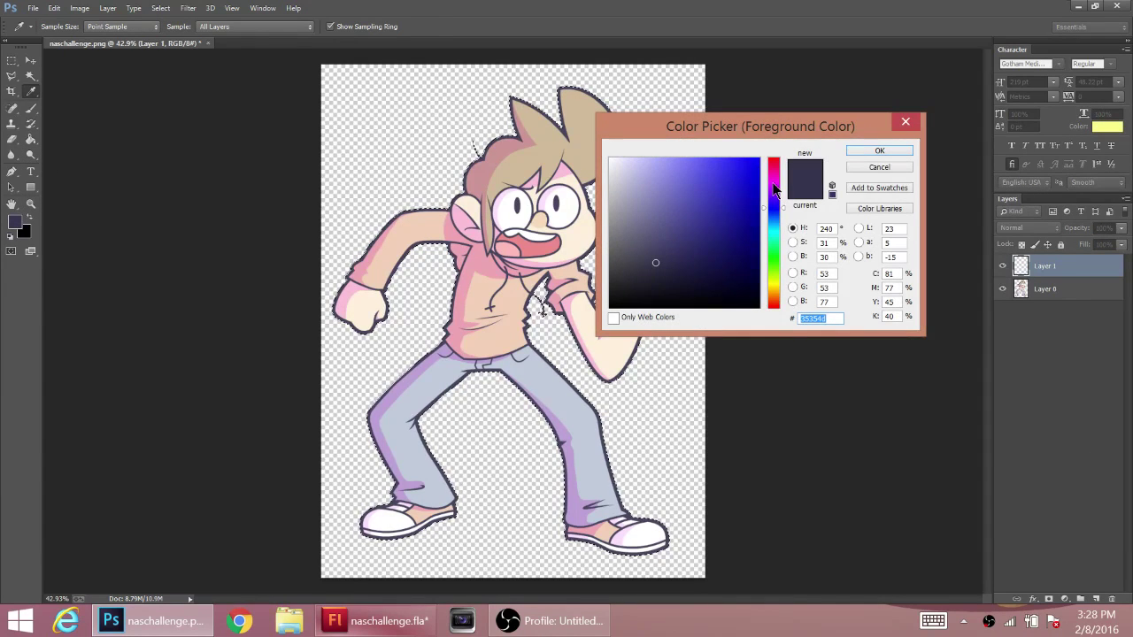
drag(774, 189, 774, 182)
click(743, 164)
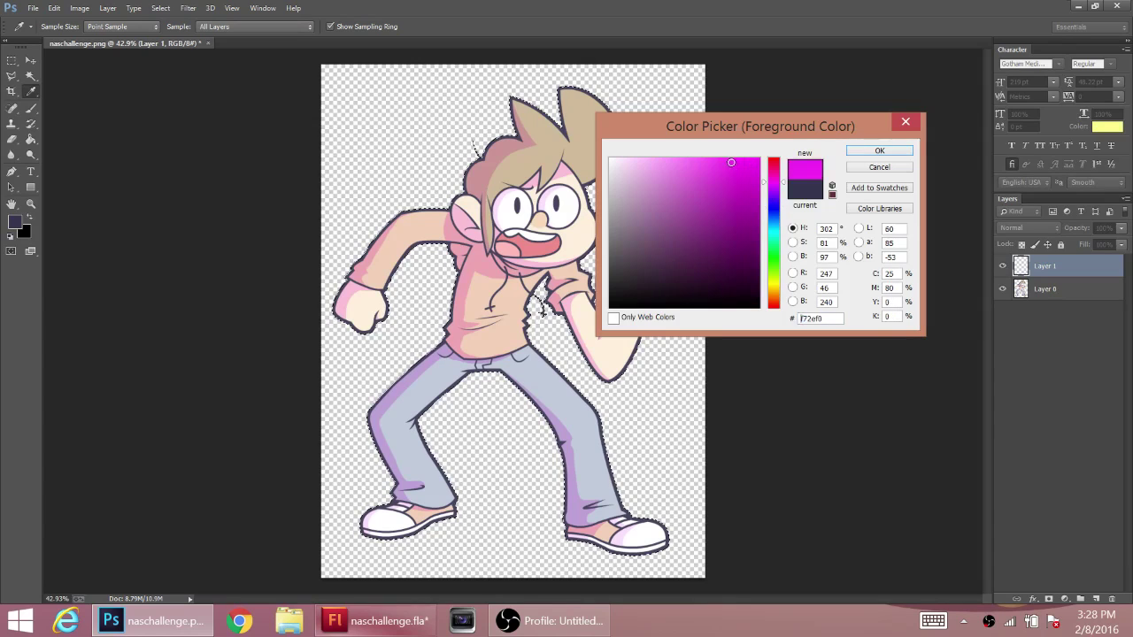
click(858, 149)
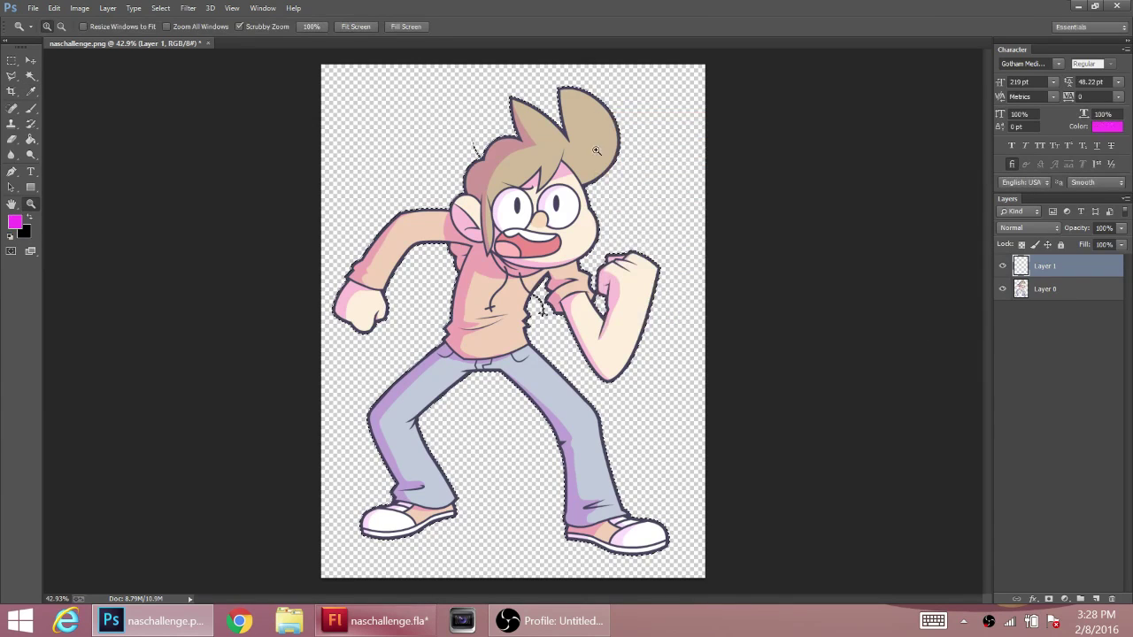
- Set the background color to a saturated golden orange (#ffb20d)
click(26, 233)
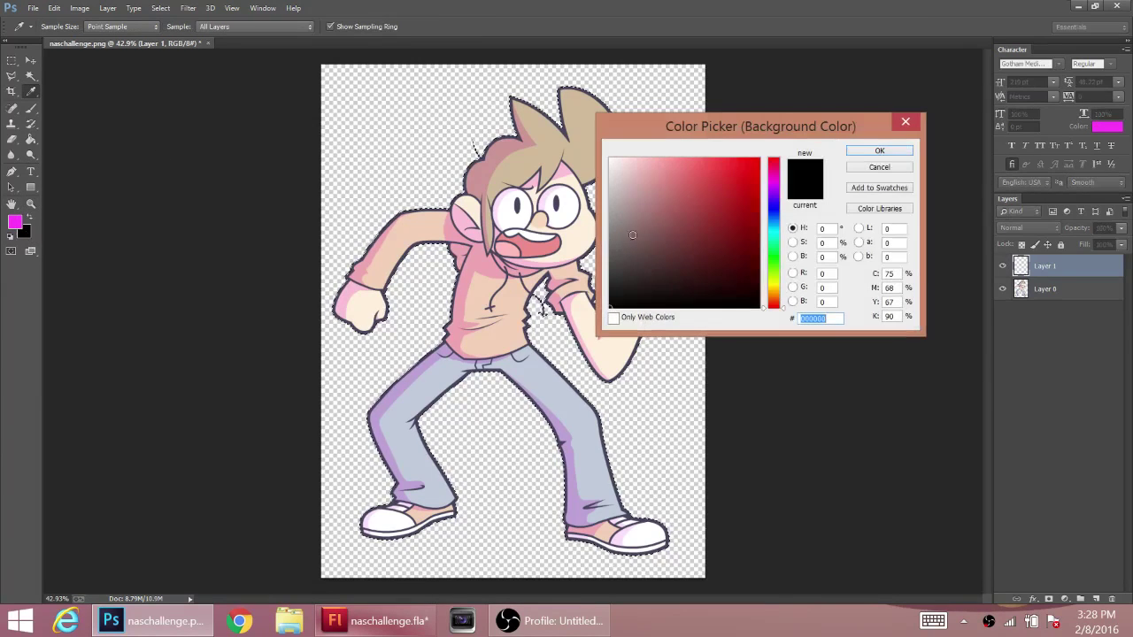
drag(770, 305, 775, 289)
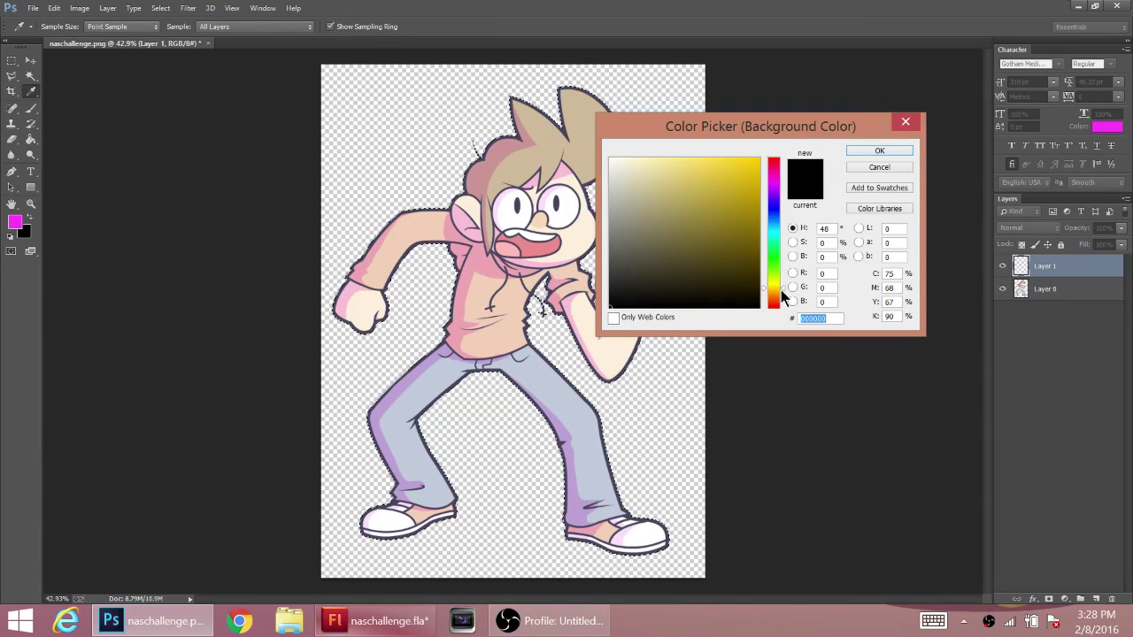
drag(746, 167, 714, 160)
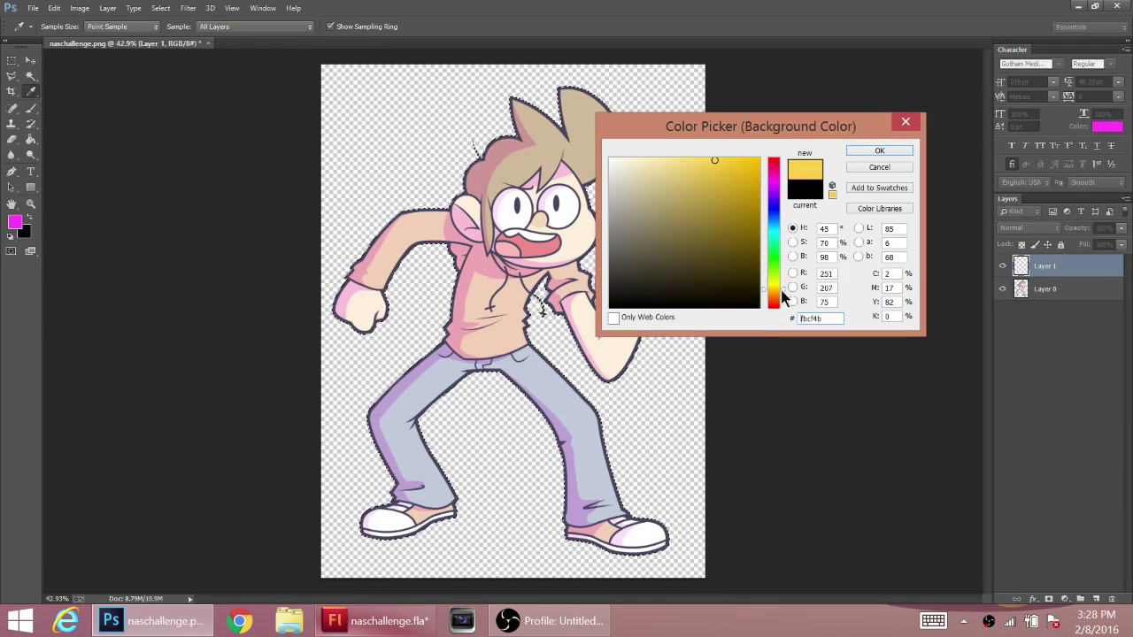
click(780, 292)
drag(740, 164, 752, 153)
click(880, 152)
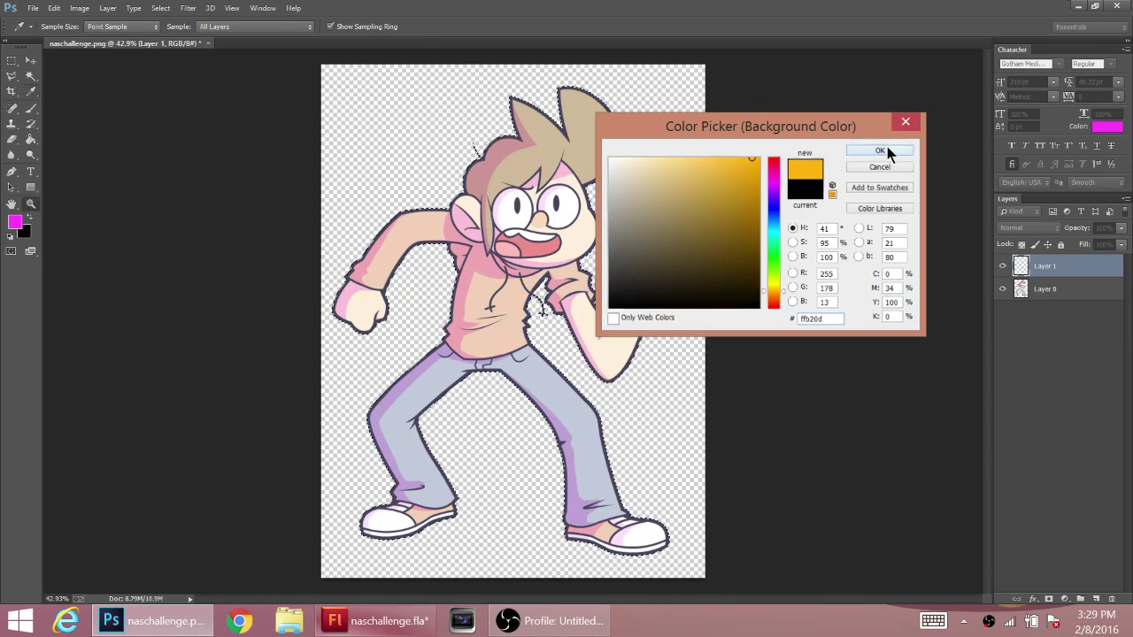
key(z)
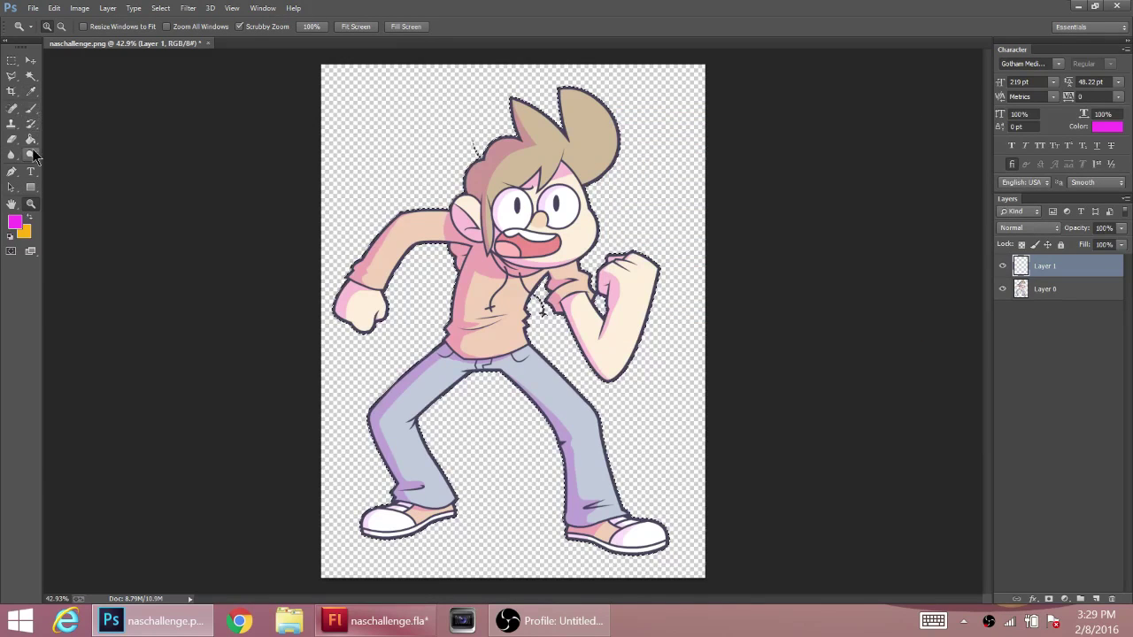
- Fill the character selection on Layer 1 with a linear magenta-to-orange gradient running from the feet up to the hair, and deselect
click(31, 142)
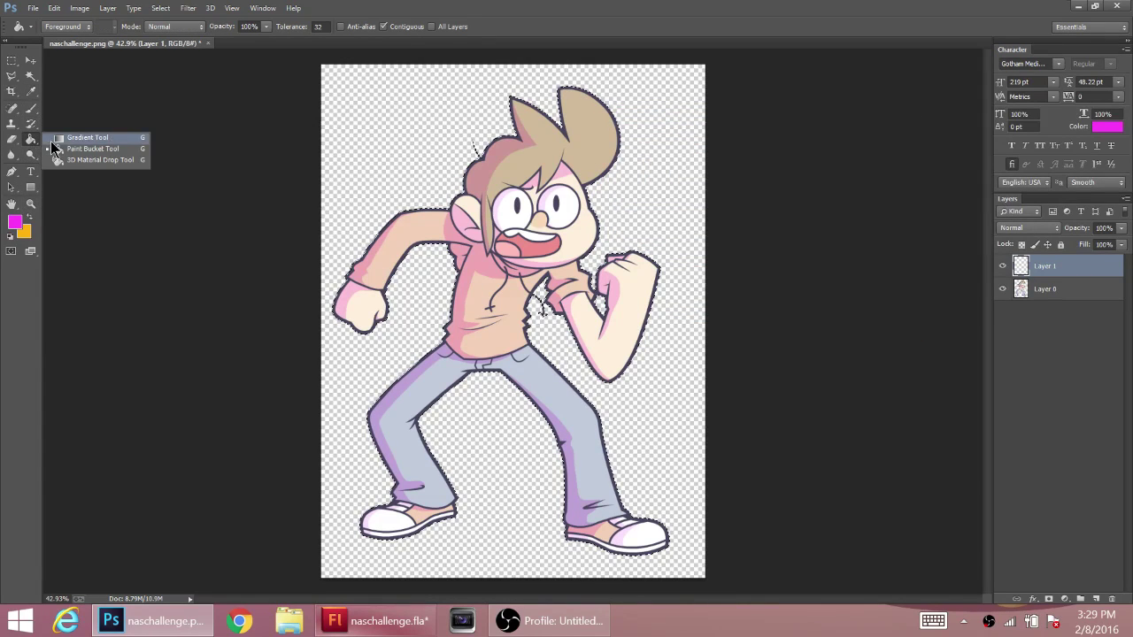
click(59, 138)
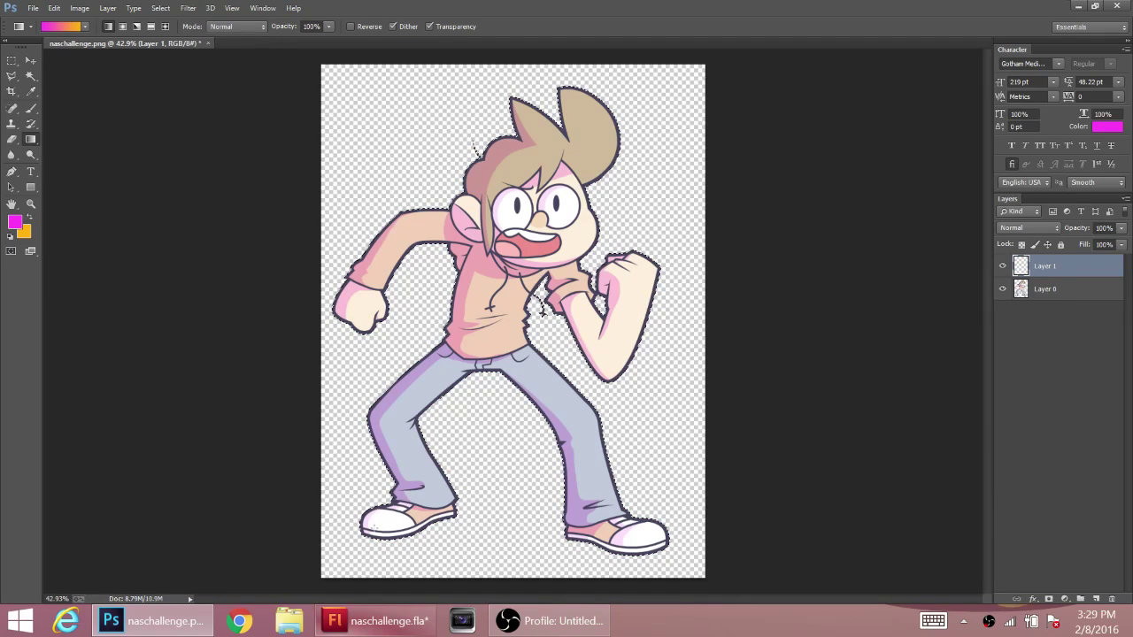
drag(602, 119, 609, 121)
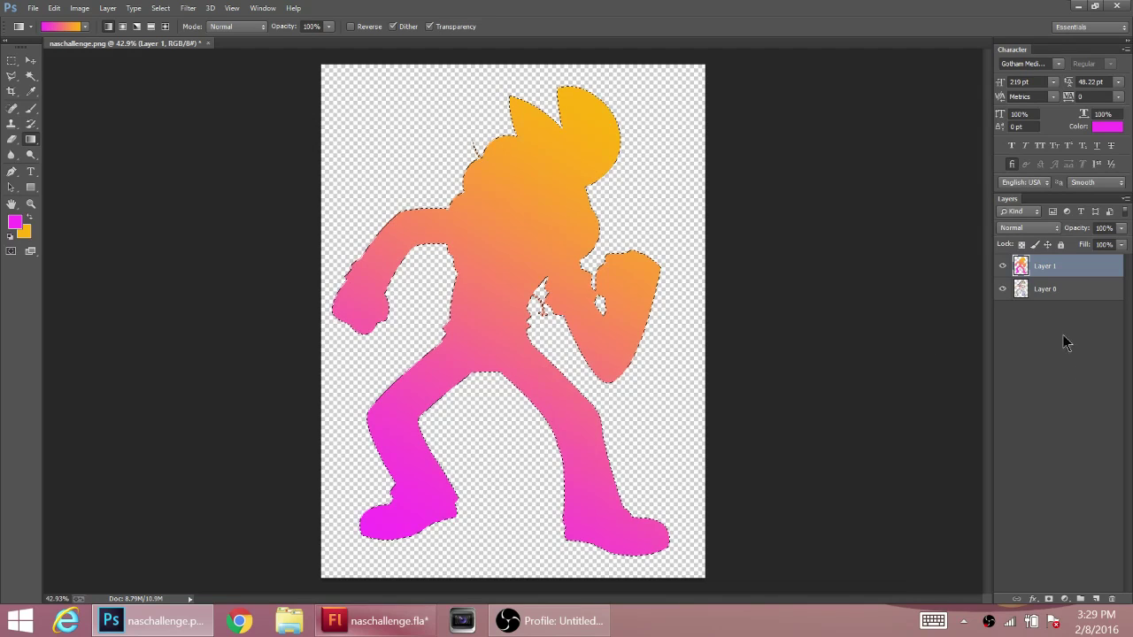
key(ctrl+d)
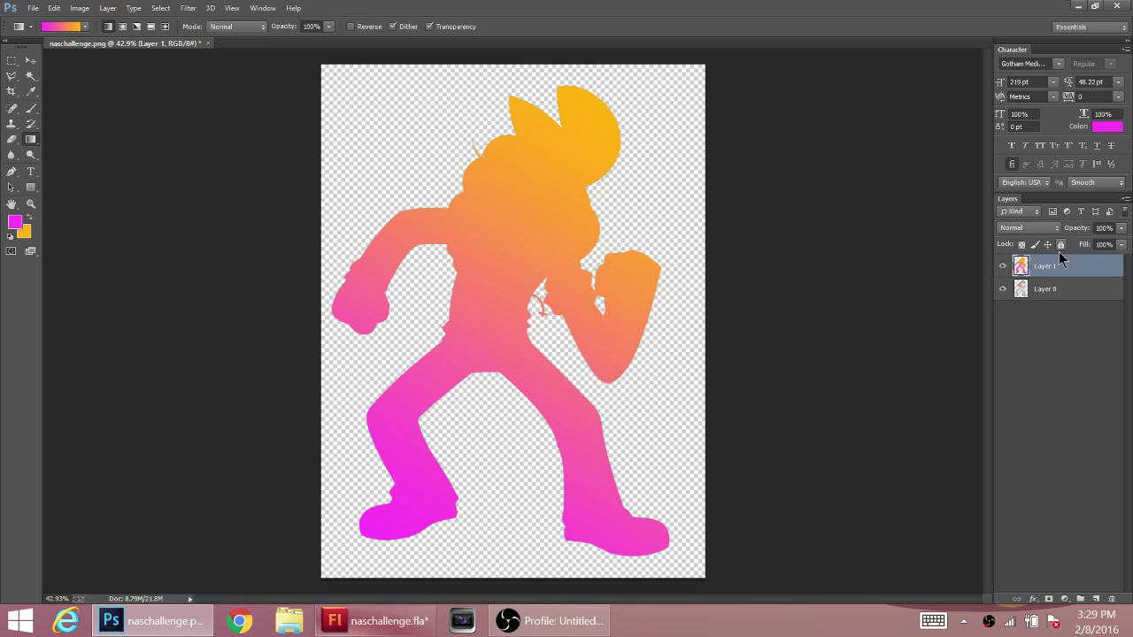
- Set Layer 1's blending mode to Soft Light
click(1032, 230)
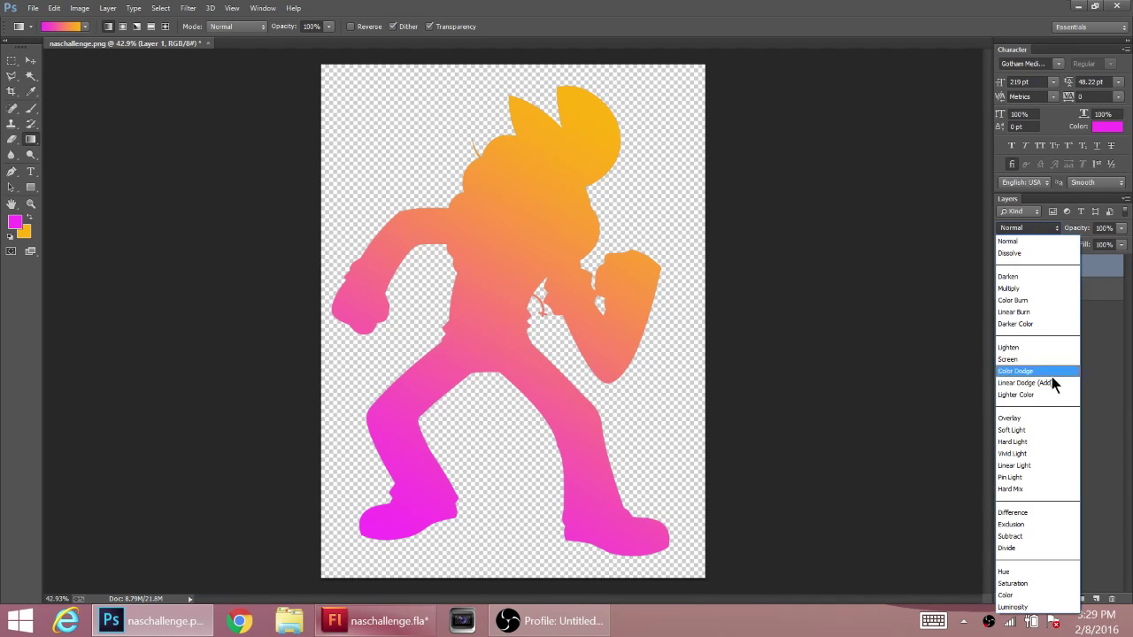
click(1047, 431)
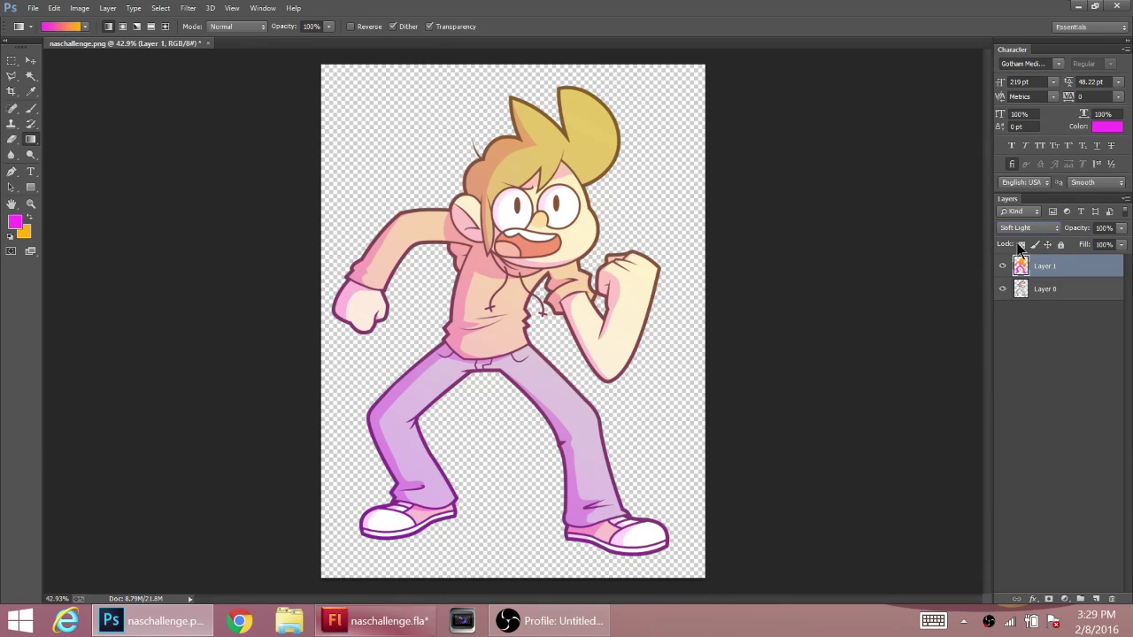
click(1121, 229)
click(1105, 228)
- Shift the hue of the gradient on Layer 1 to -19 with a Hue/Saturation adjustment
click(79, 9)
mouse_move(104, 57)
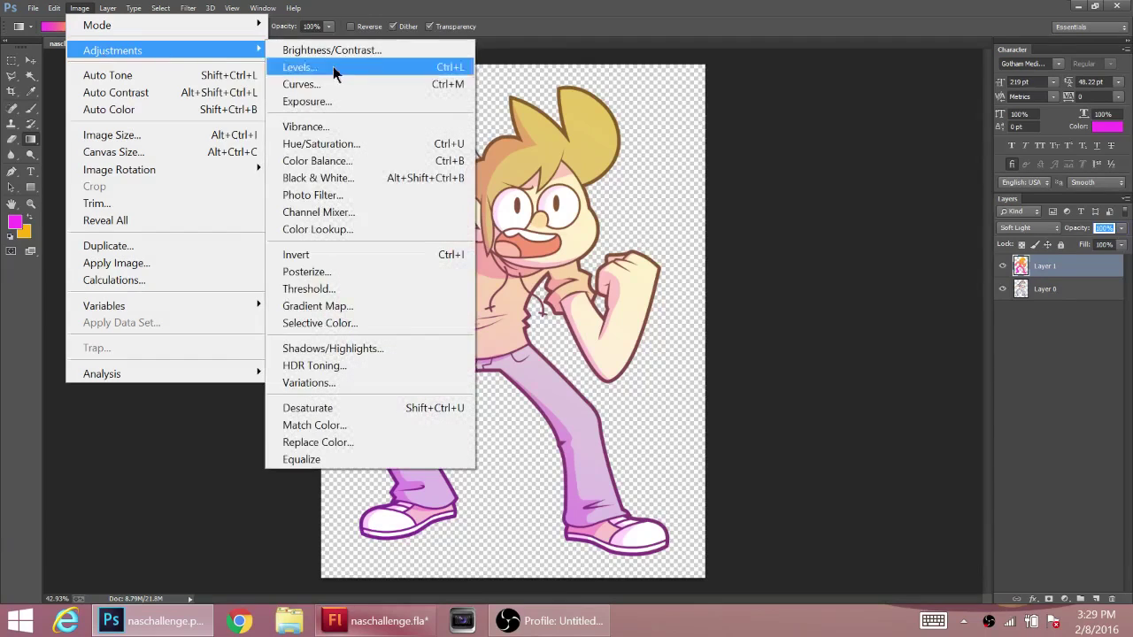
click(352, 146)
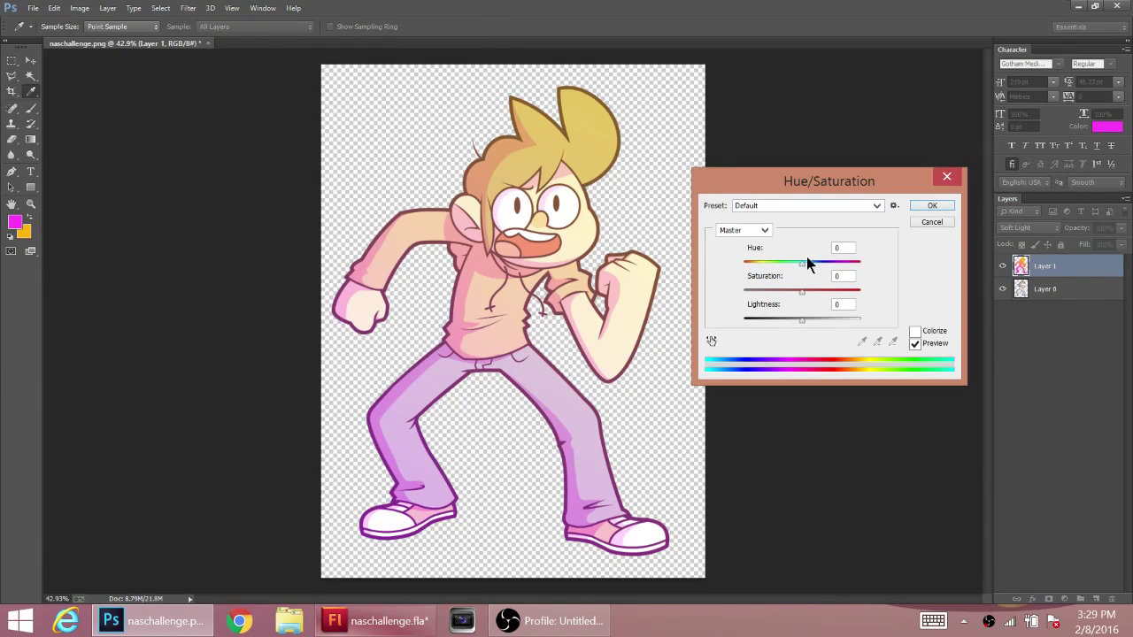
mouse_move(802, 264)
mouse_down()
mouse_move(844, 268)
mouse_move(787, 270)
mouse_up()
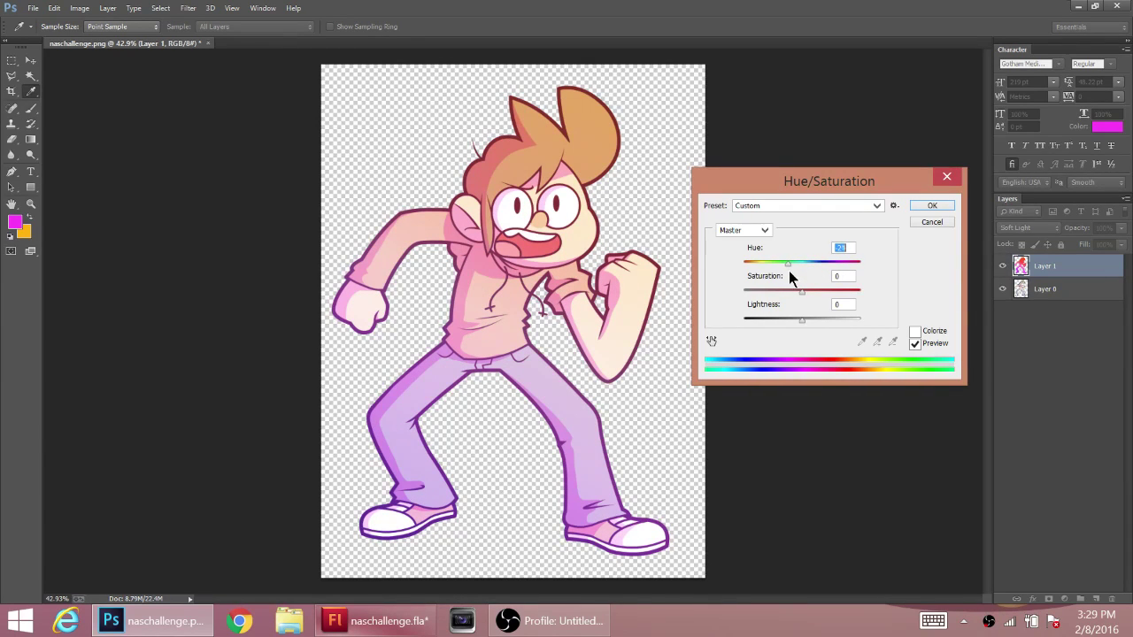
click(932, 208)
key(g)
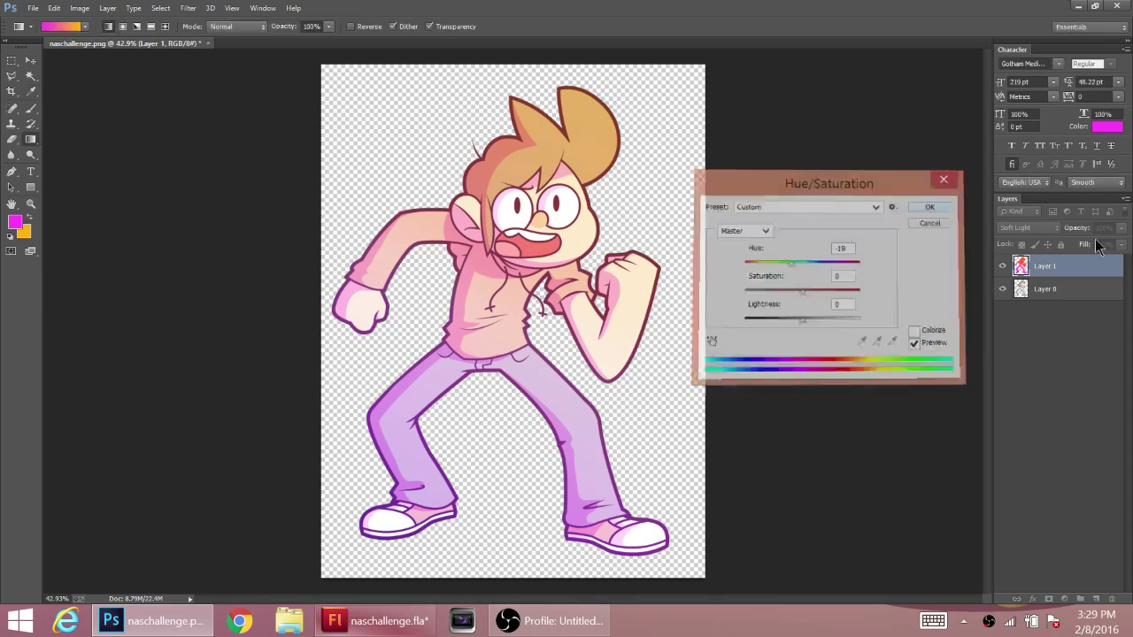
- Merge Layer 1 at 63% opacity into Layer 0 and save naschallenge.png
drag(1122, 228, 1101, 251)
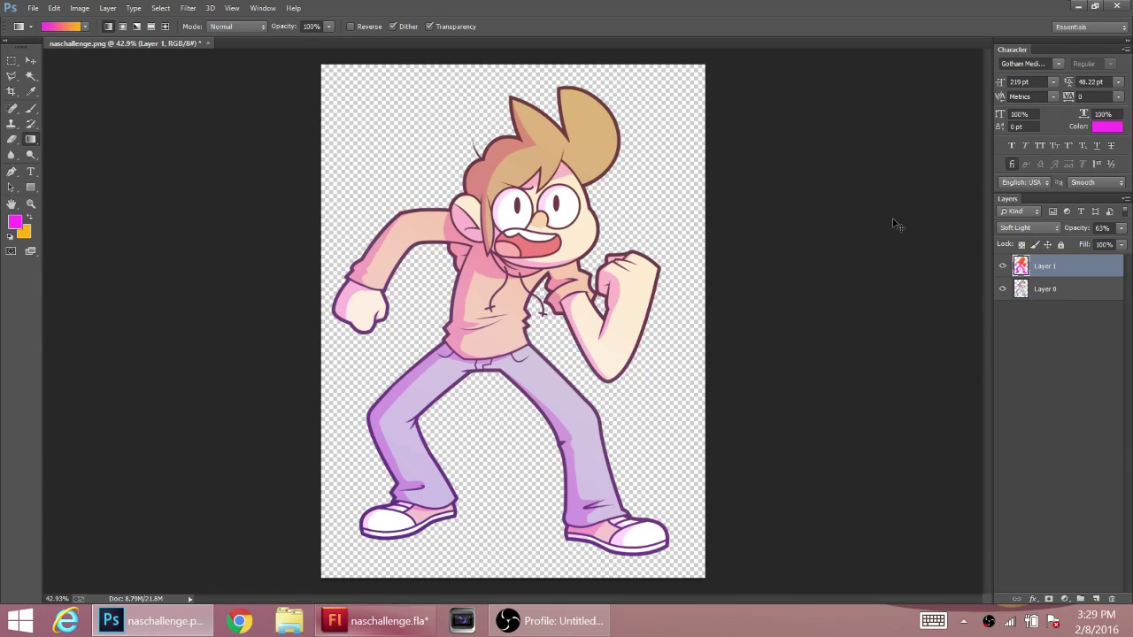
key(ctrl+e)
key(ctrl+s)
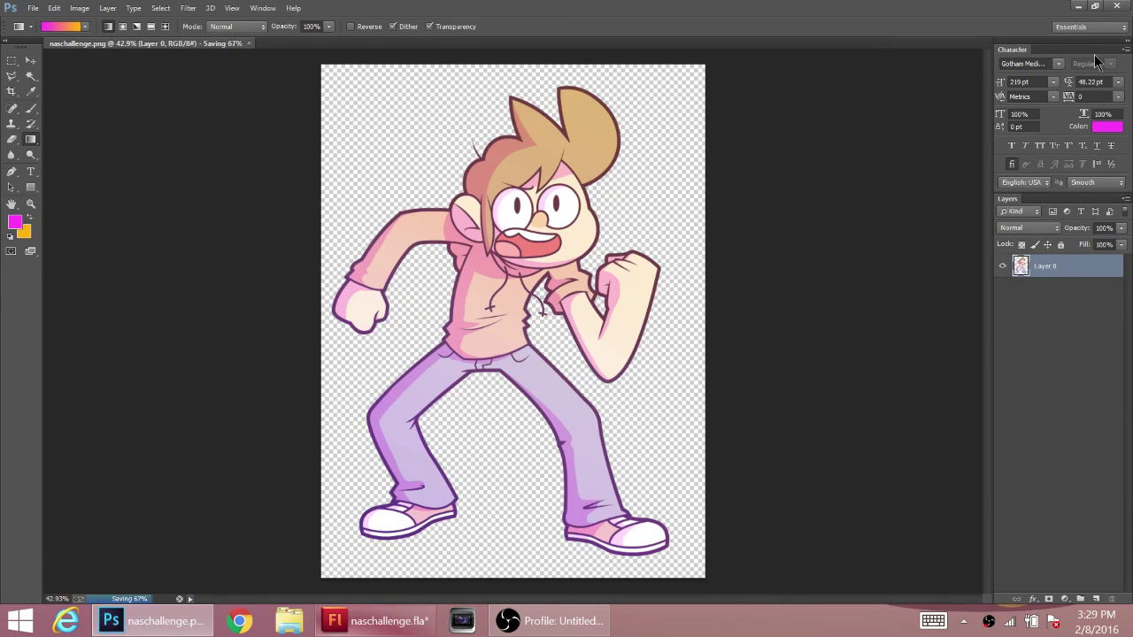
- Quit Photoshop, acknowledging the background save, and close Flash with the changes to naschallenge.fla saved
click(1117, 6)
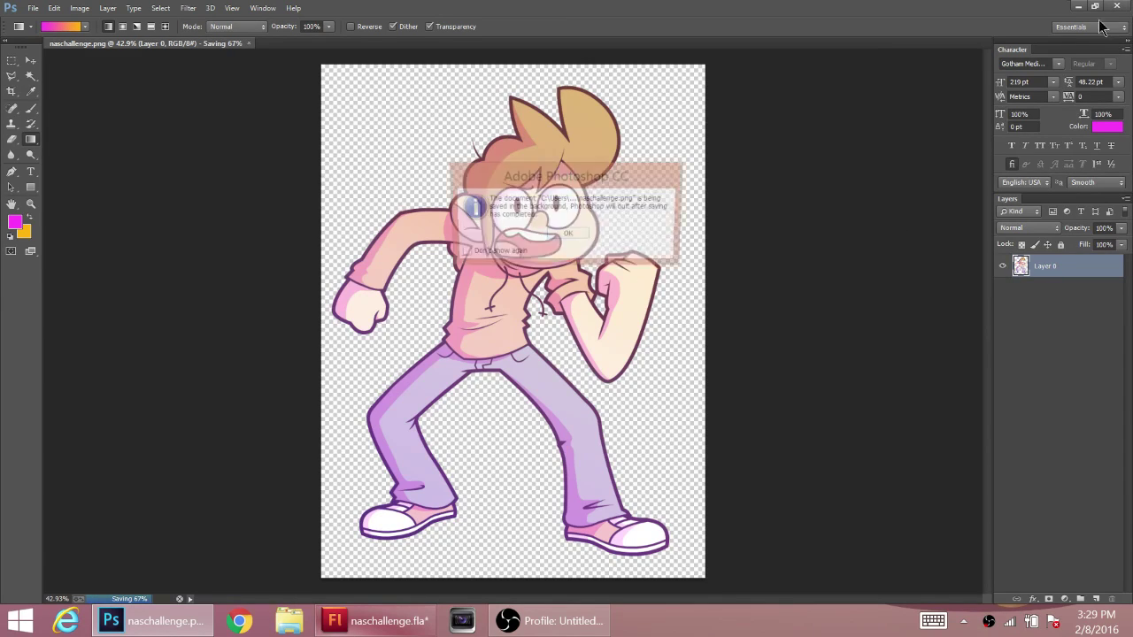
click(568, 235)
click(376, 620)
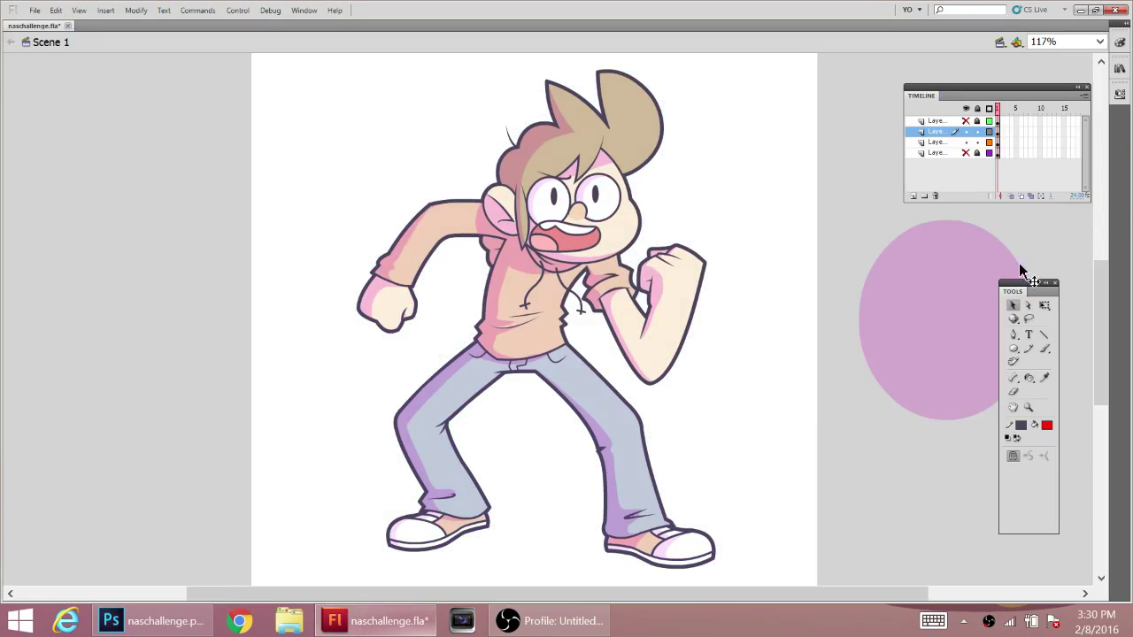
click(1114, 10)
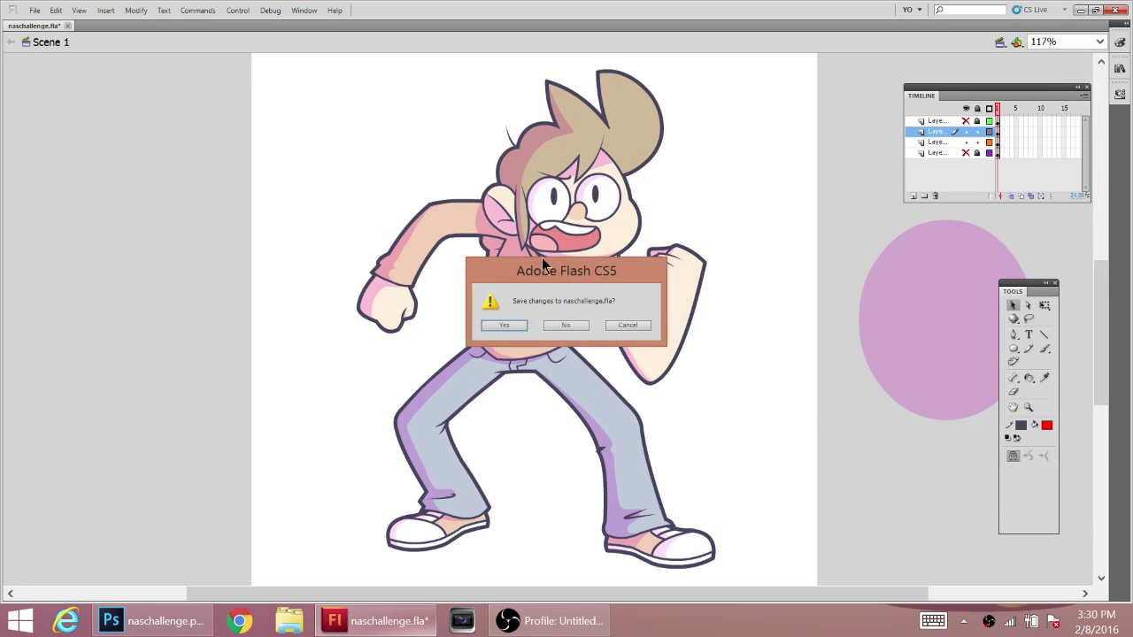
click(504, 325)
- Minimize Photoshop, view naschallenge.png from the desktop in Windows Photo Viewer, and close the viewer
click(206, 619)
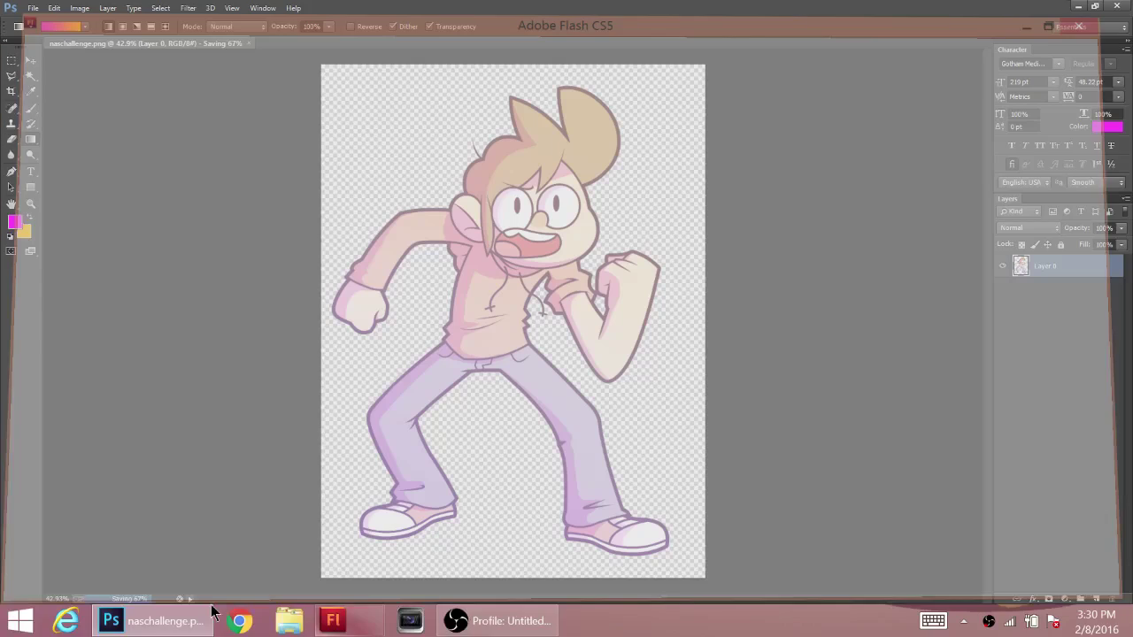
click(177, 622)
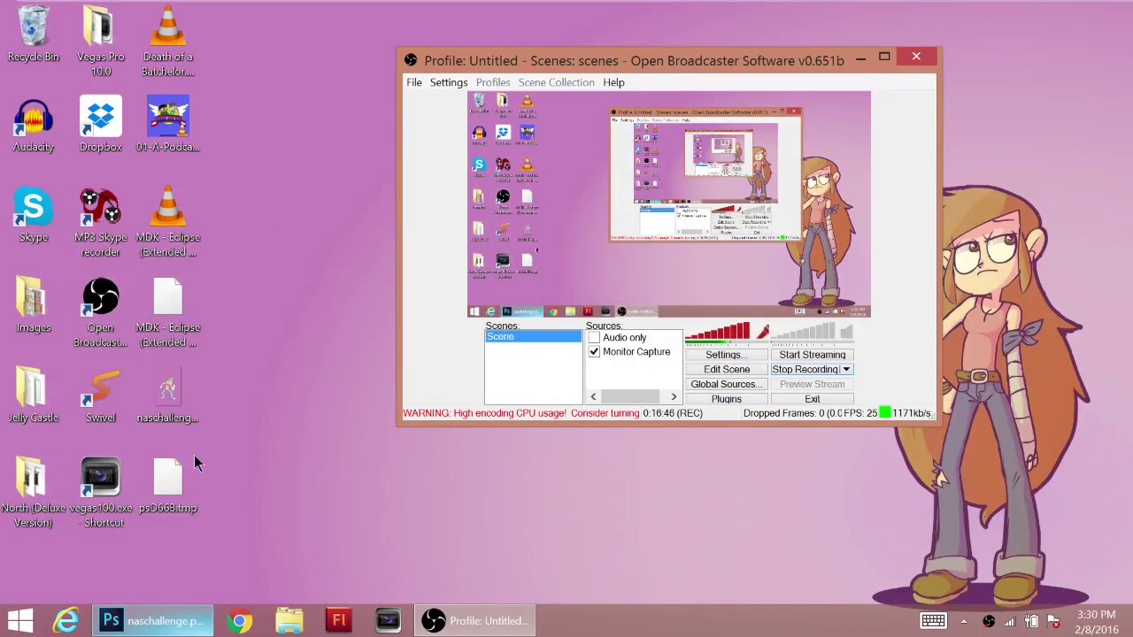
double_click(173, 390)
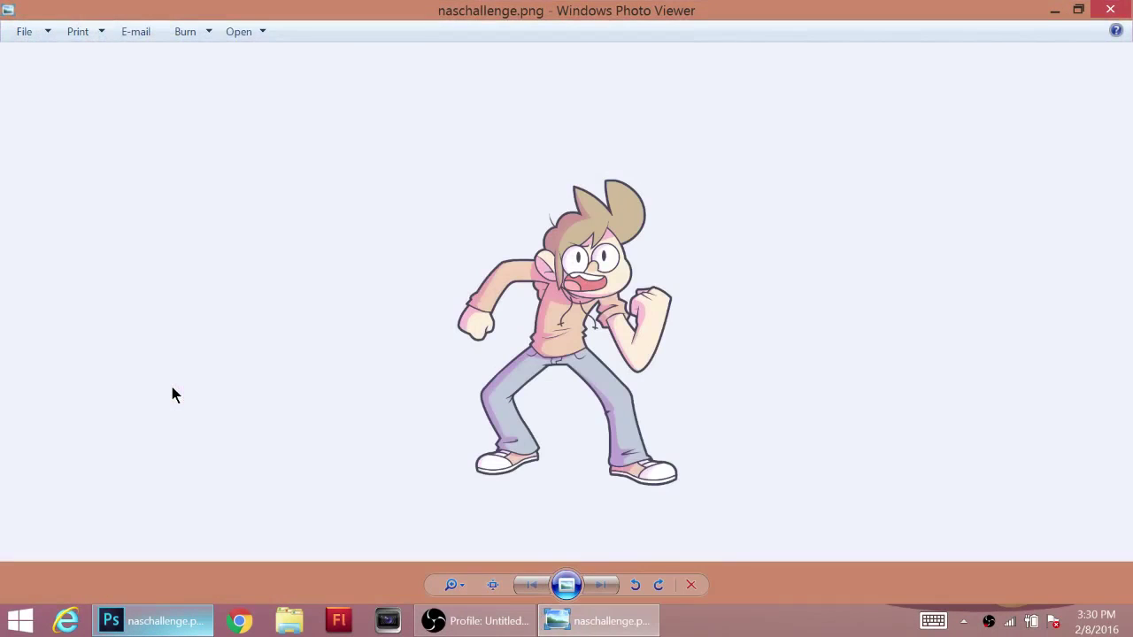
click(1110, 9)
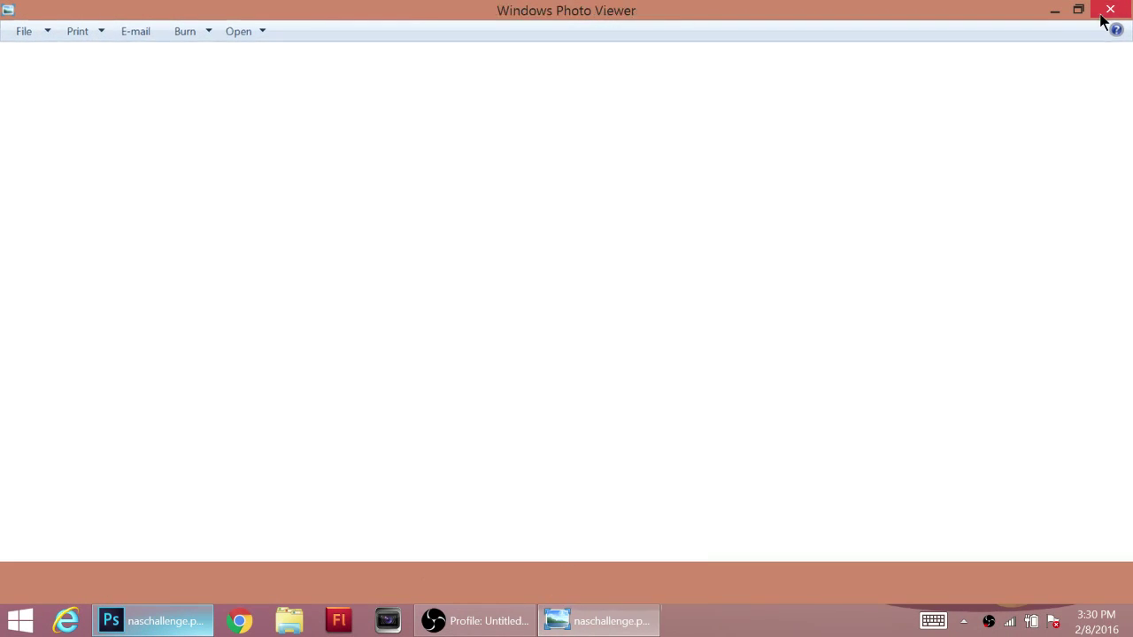
- Check Photoshop's save progress and reopen naschallenge.png from the desktop to inspect the saved artwork
click(155, 621)
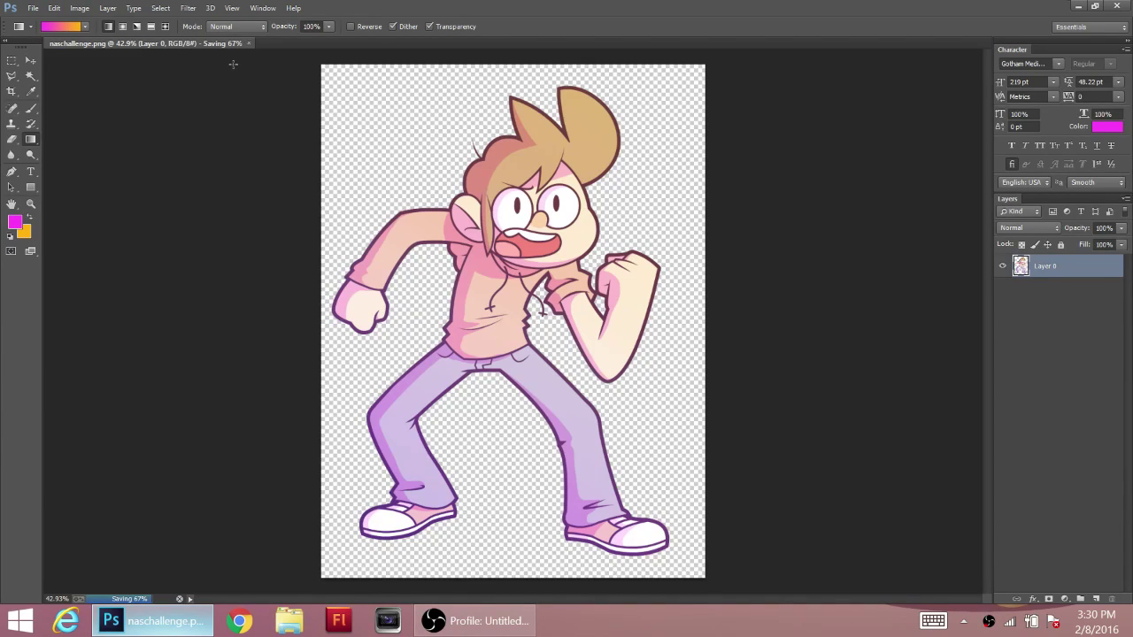
key(alt+Tab)
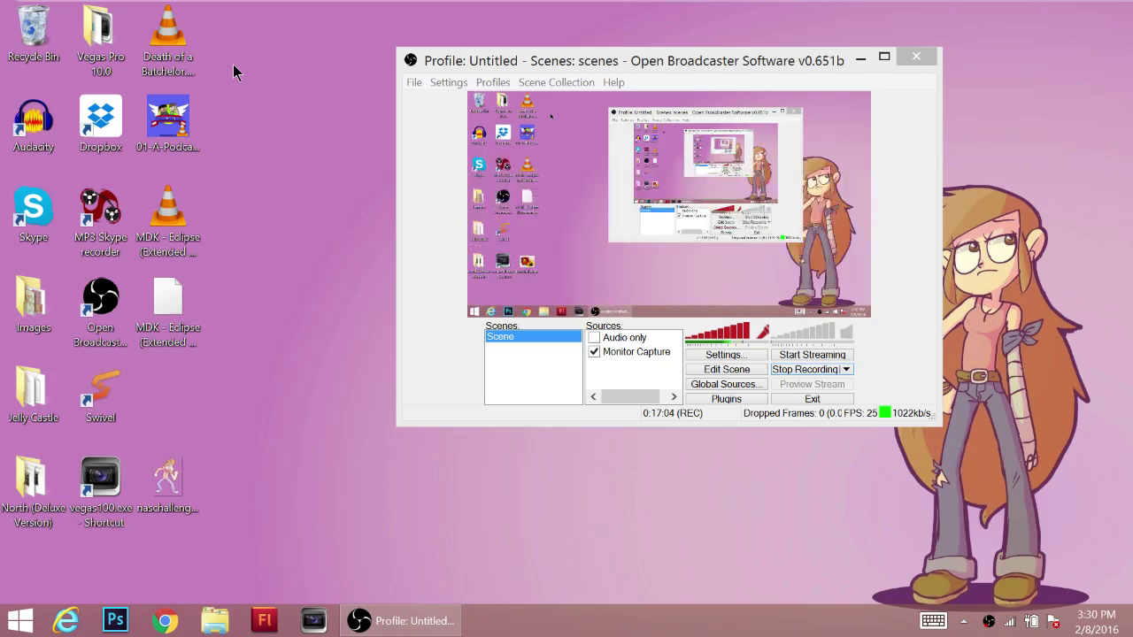
double_click(167, 483)
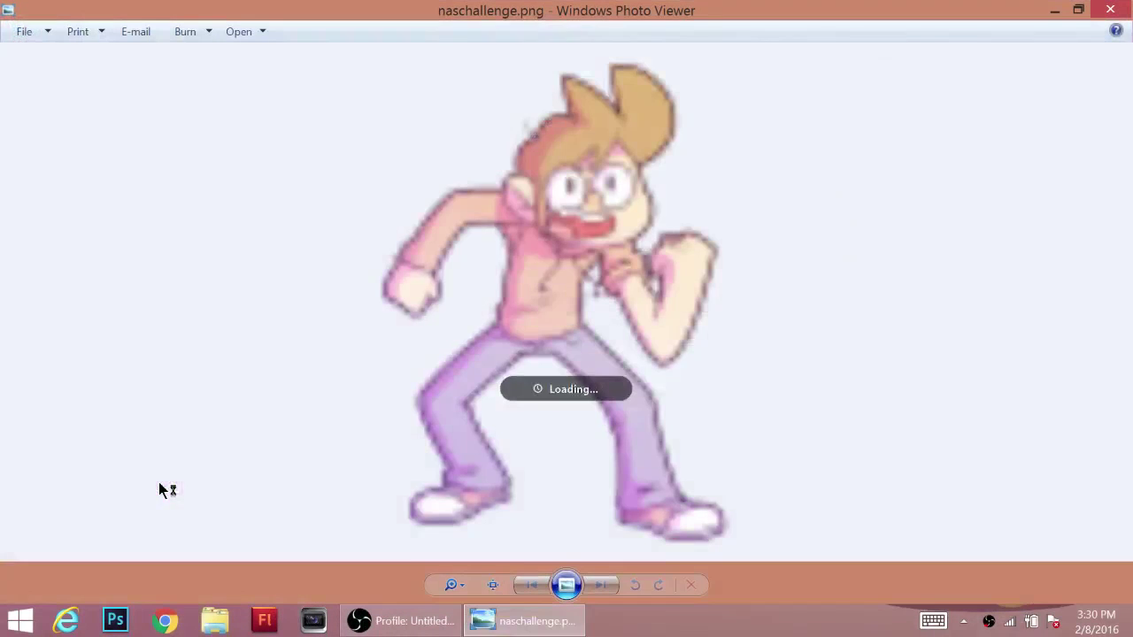